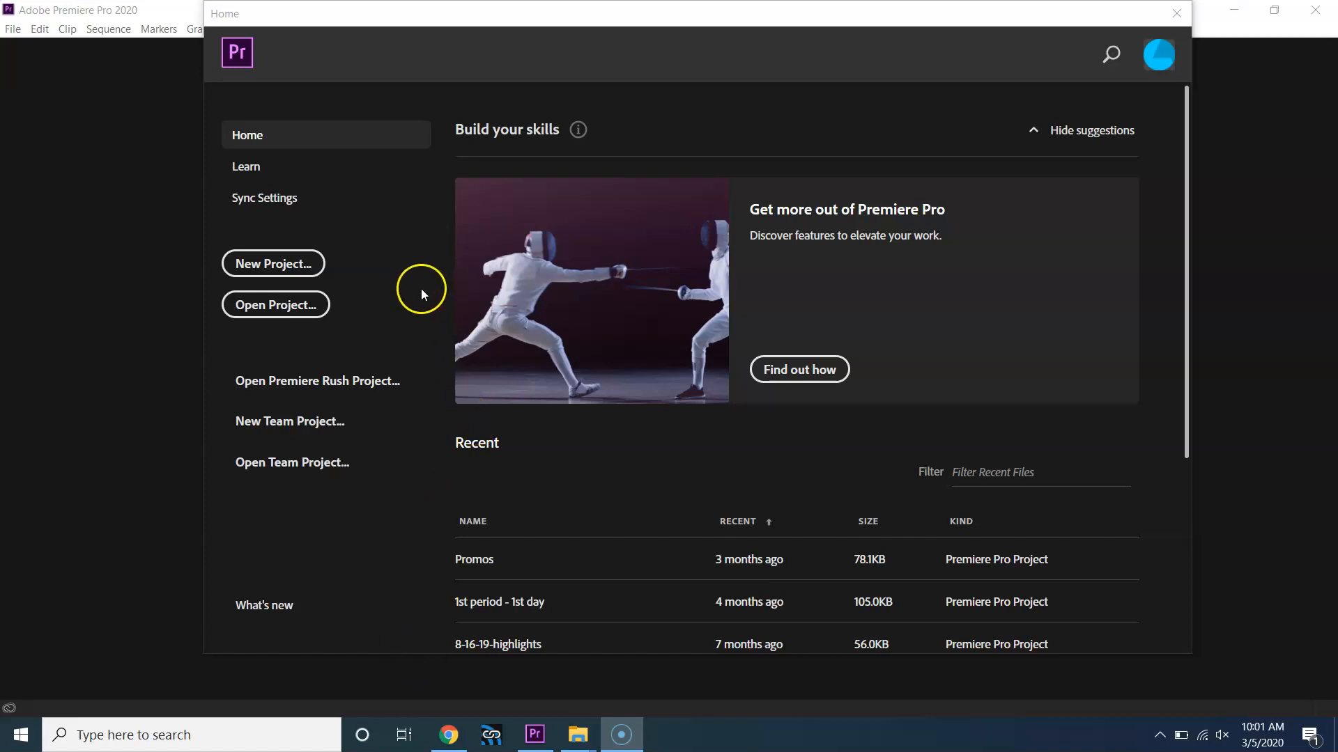
pyautogui.moveTo(562, 9)
pyautogui.mouseDown()
pyautogui.moveTo(555, 32)
pyautogui.moveTo(561, 20)
pyautogui.mouseUp()
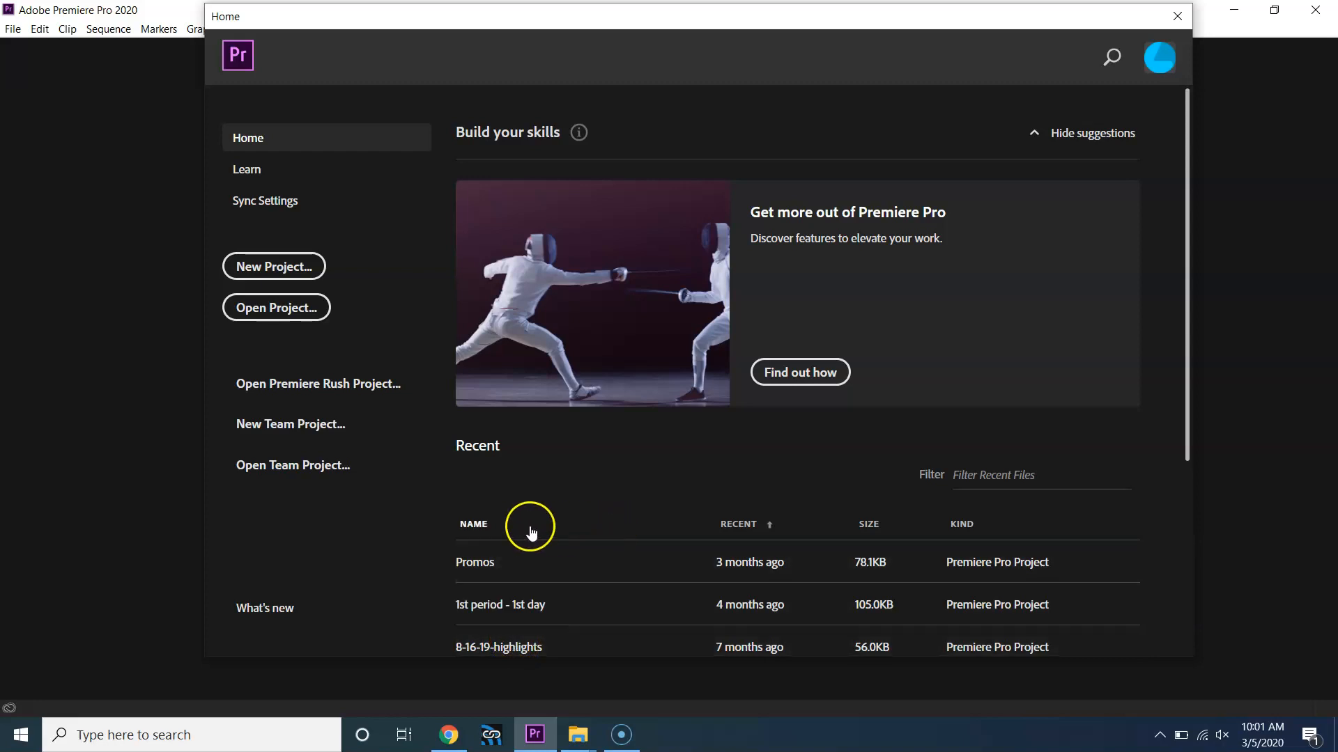
pyautogui.click(468, 527)
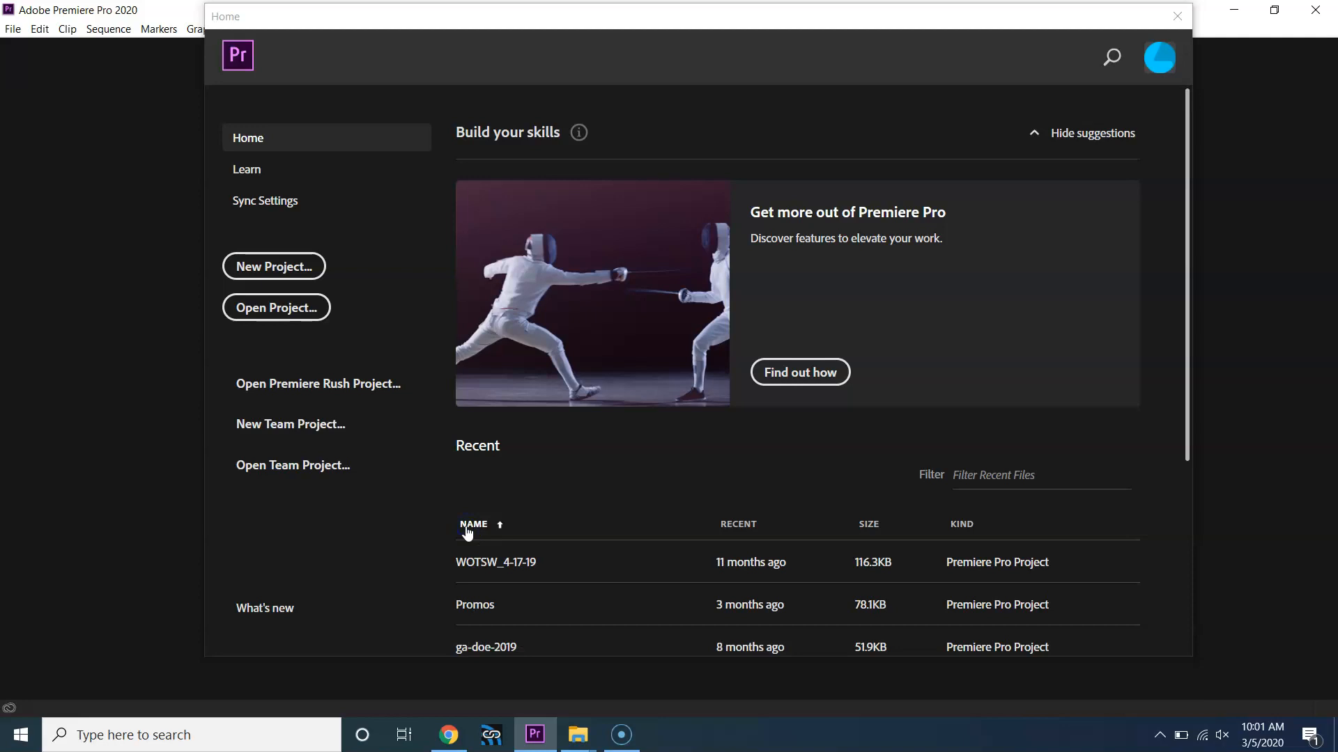
# Step: Start a new project and name it keller_profile
pyautogui.click(308, 268)
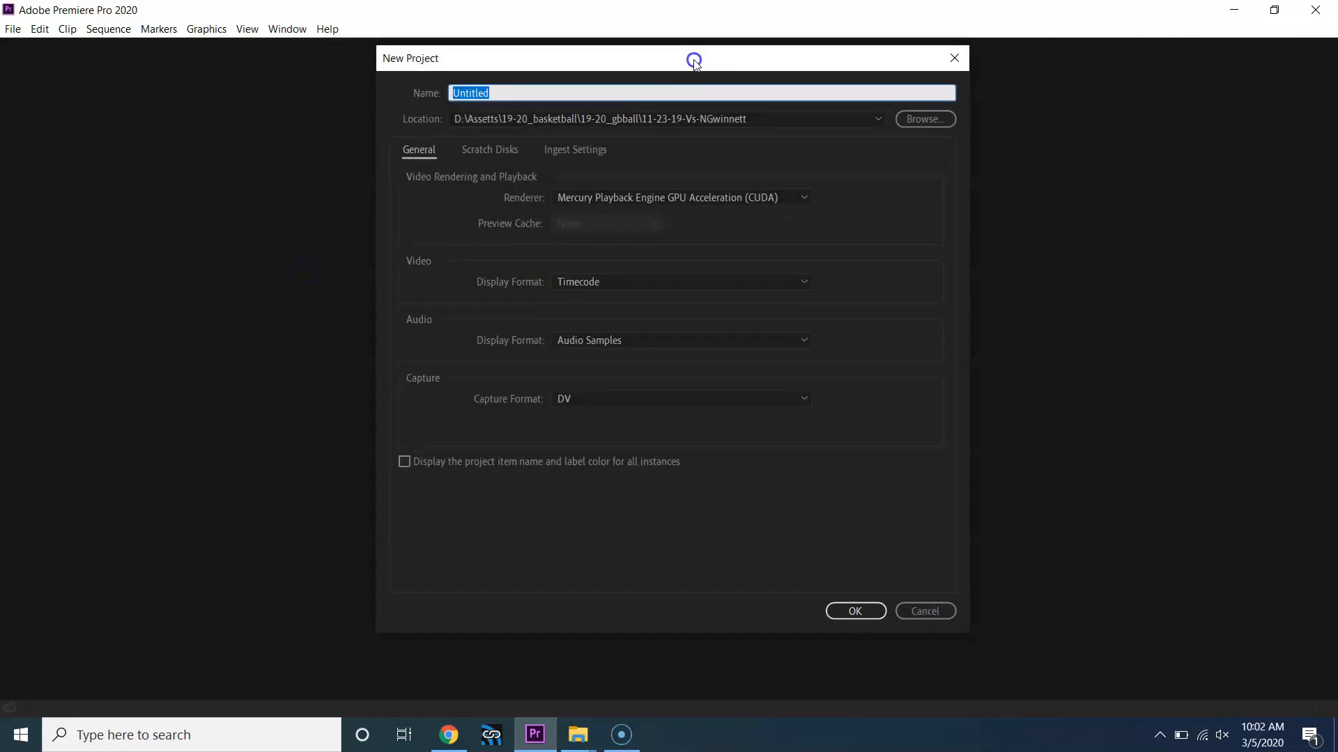
pyautogui.click(679, 88)
pyautogui.click(422, 78)
pyautogui.click(475, 94)
pyautogui.hotkey('ctrl', 'a')
pyautogui.write('keller_profile')
# Step: Set the project location to D:\training_videos\Intro To Premiere Pro\keller_profile and create the project
pyautogui.click(943, 122)
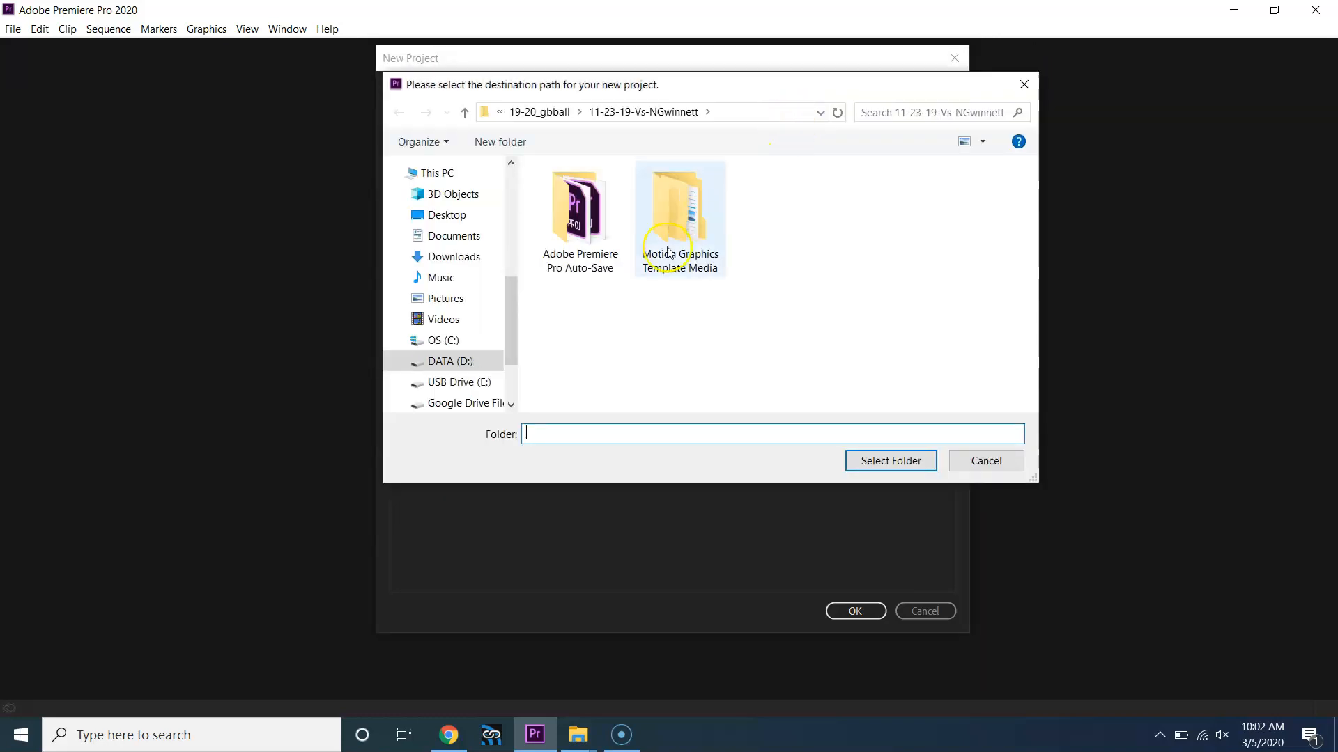
pyautogui.click(465, 361)
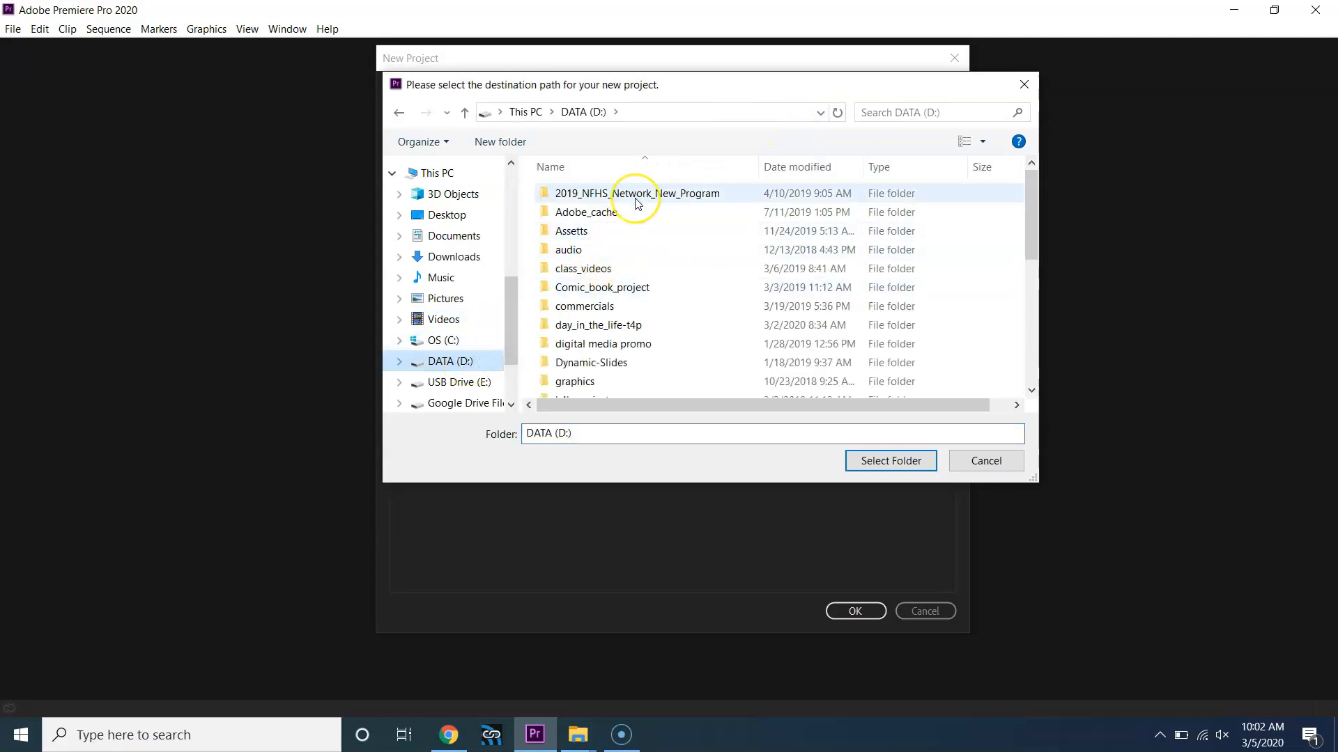
pyautogui.scroll(-5, 631, 293)
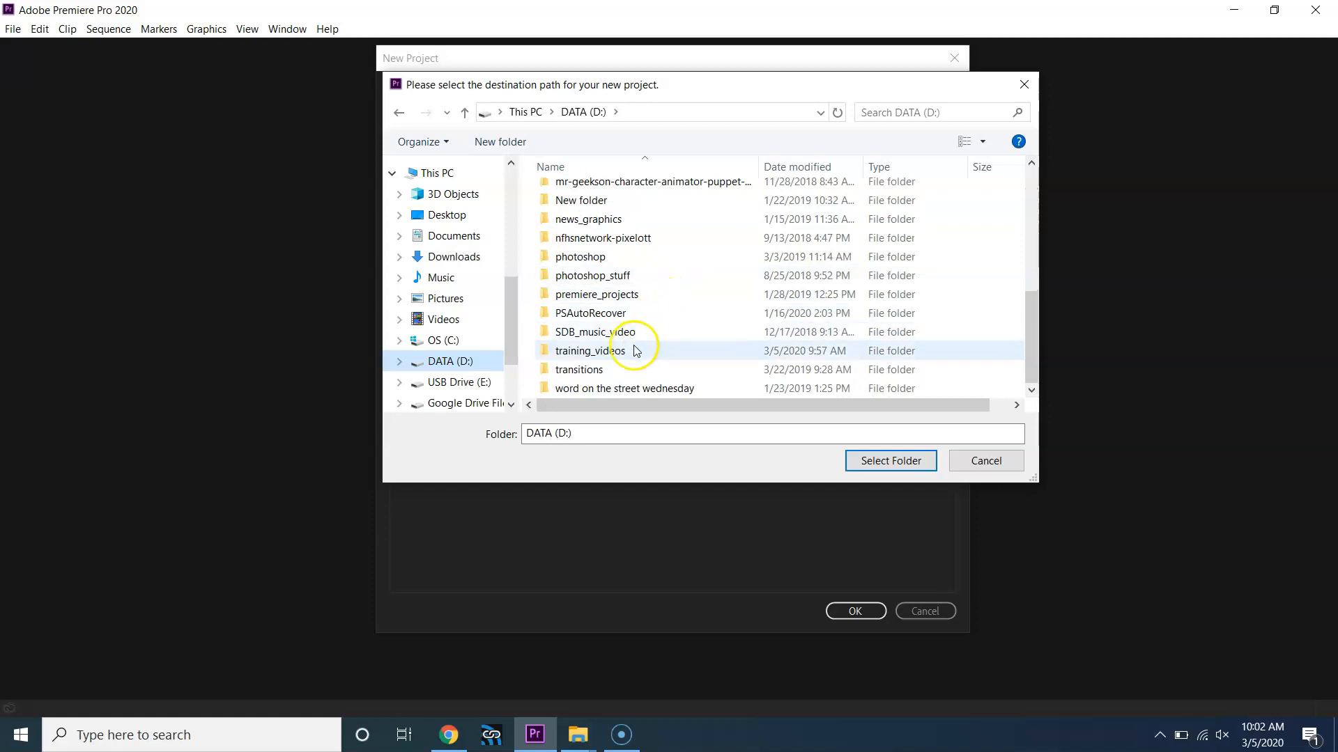
pyautogui.click(606, 352)
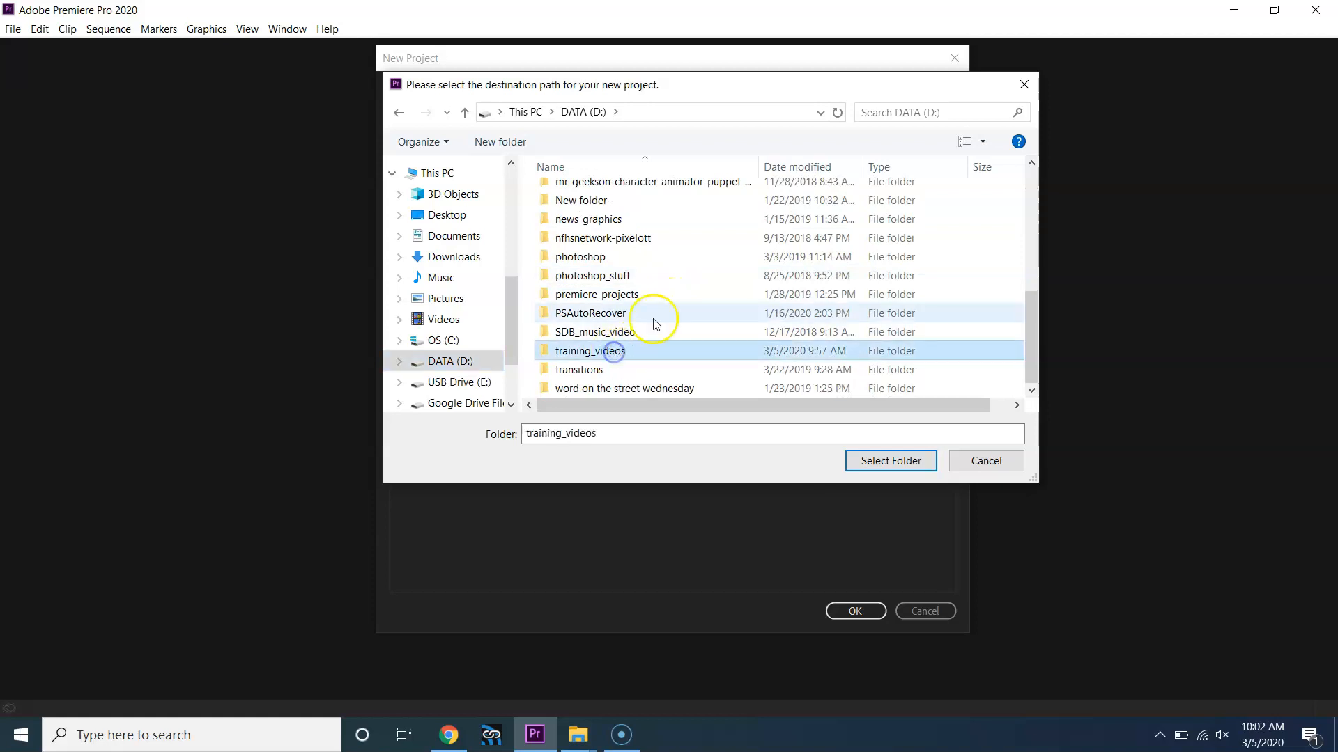
pyautogui.doubleClick(603, 349)
pyautogui.click(630, 197)
pyautogui.doubleClick(631, 197)
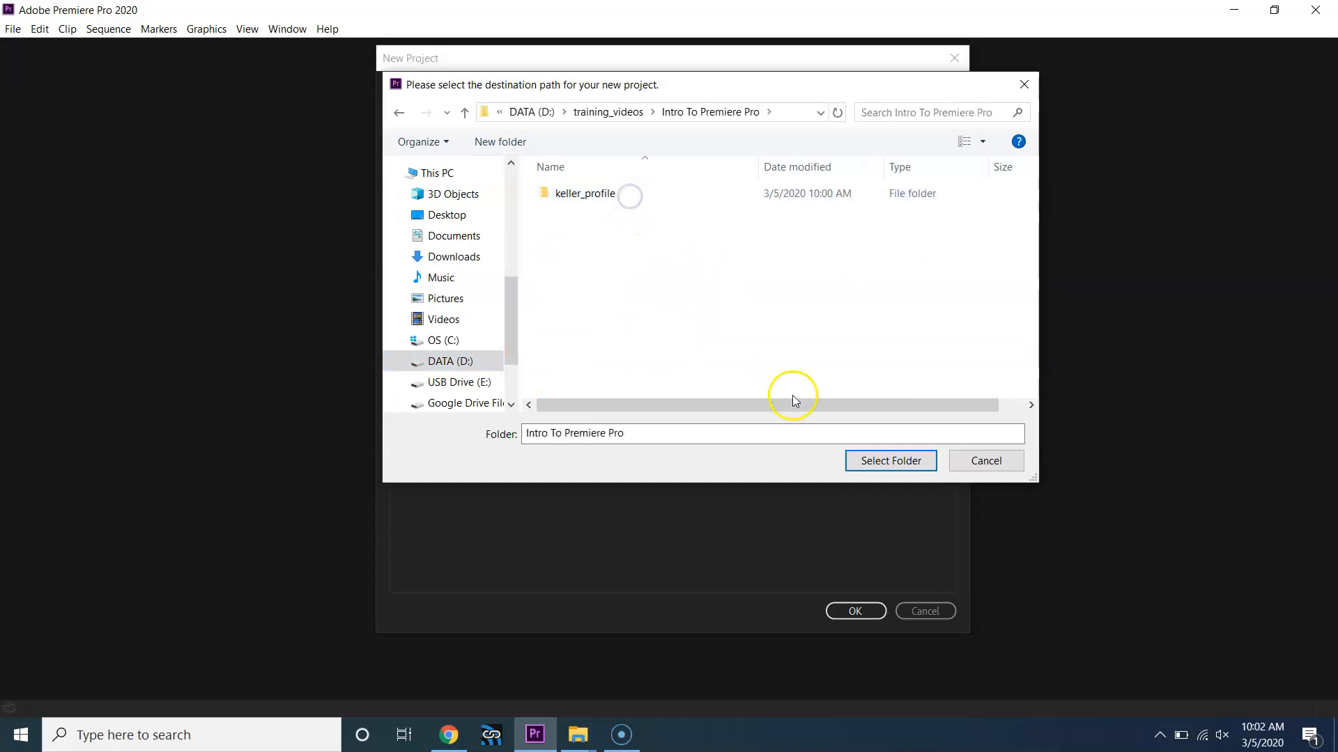
pyautogui.doubleClick(578, 195)
pyautogui.click(893, 462)
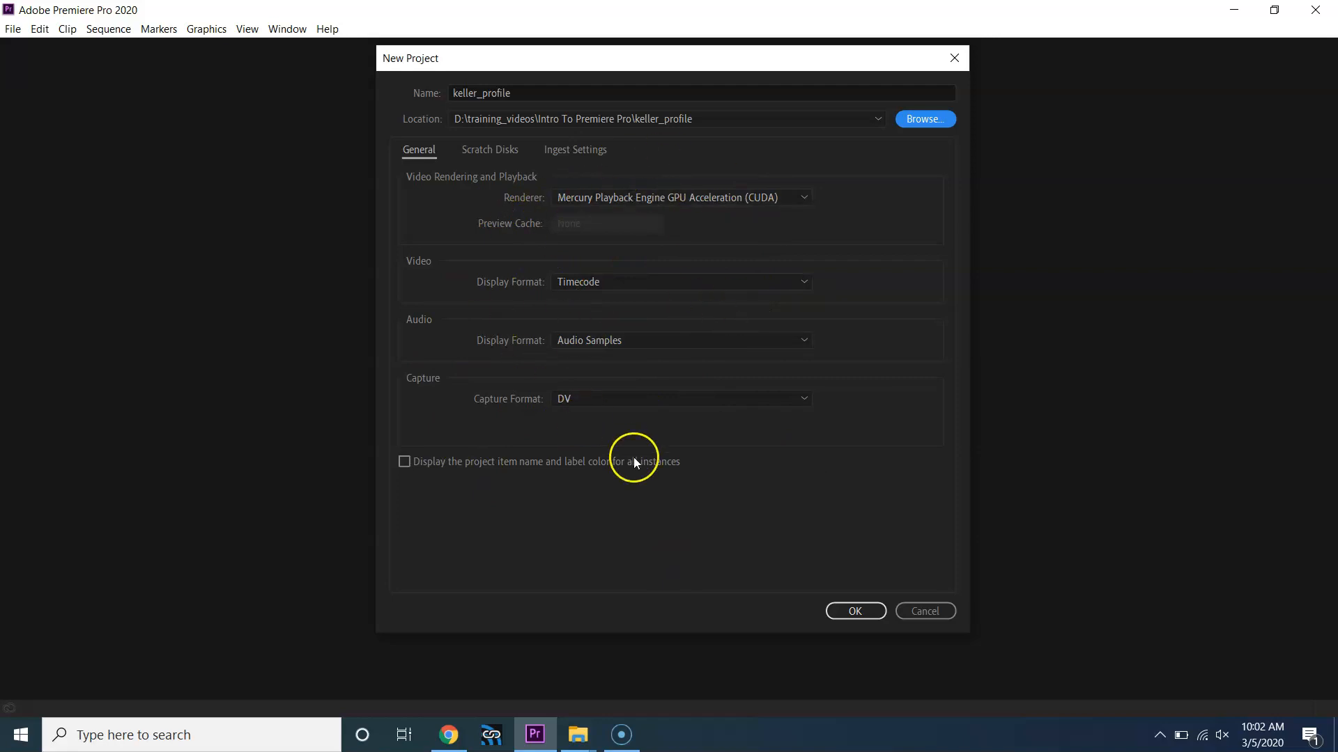
pyautogui.click(862, 616)
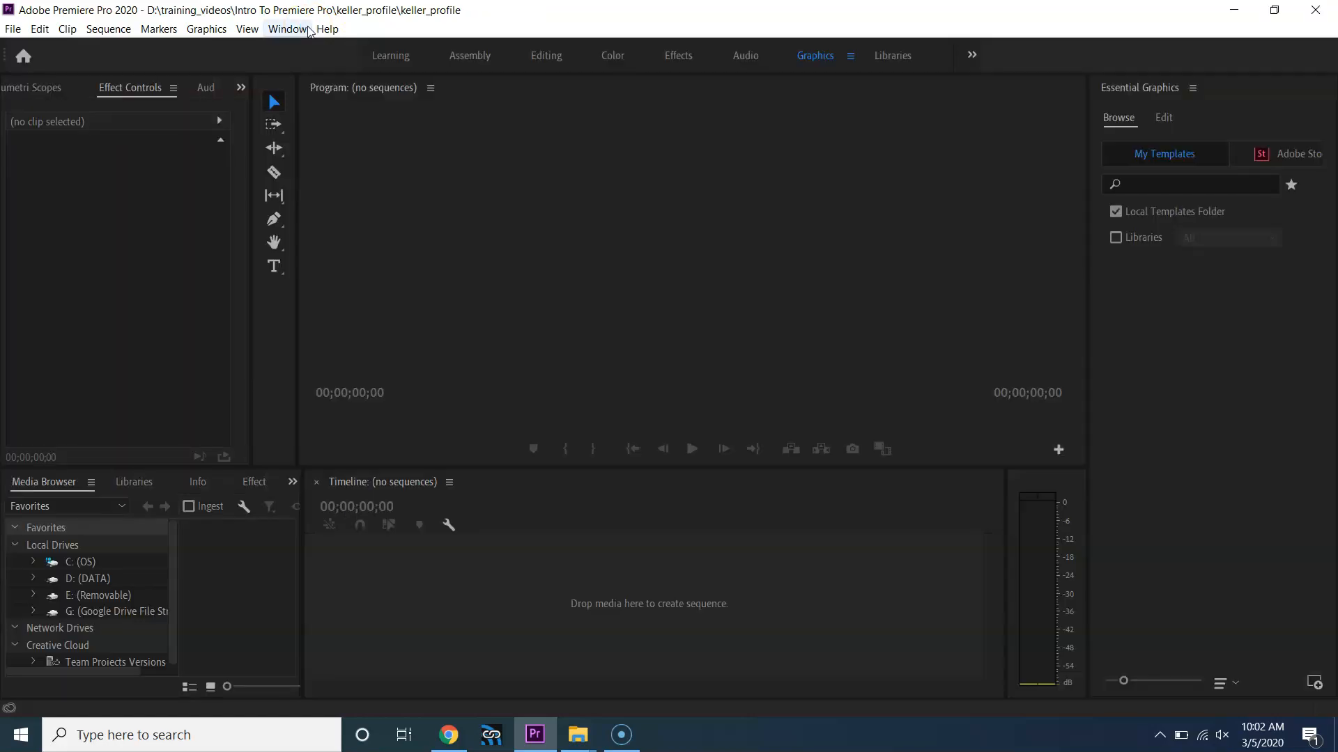
# Step: Show the Learning workspace, and switch from it to the Assembly workspace
pyautogui.click(380, 59)
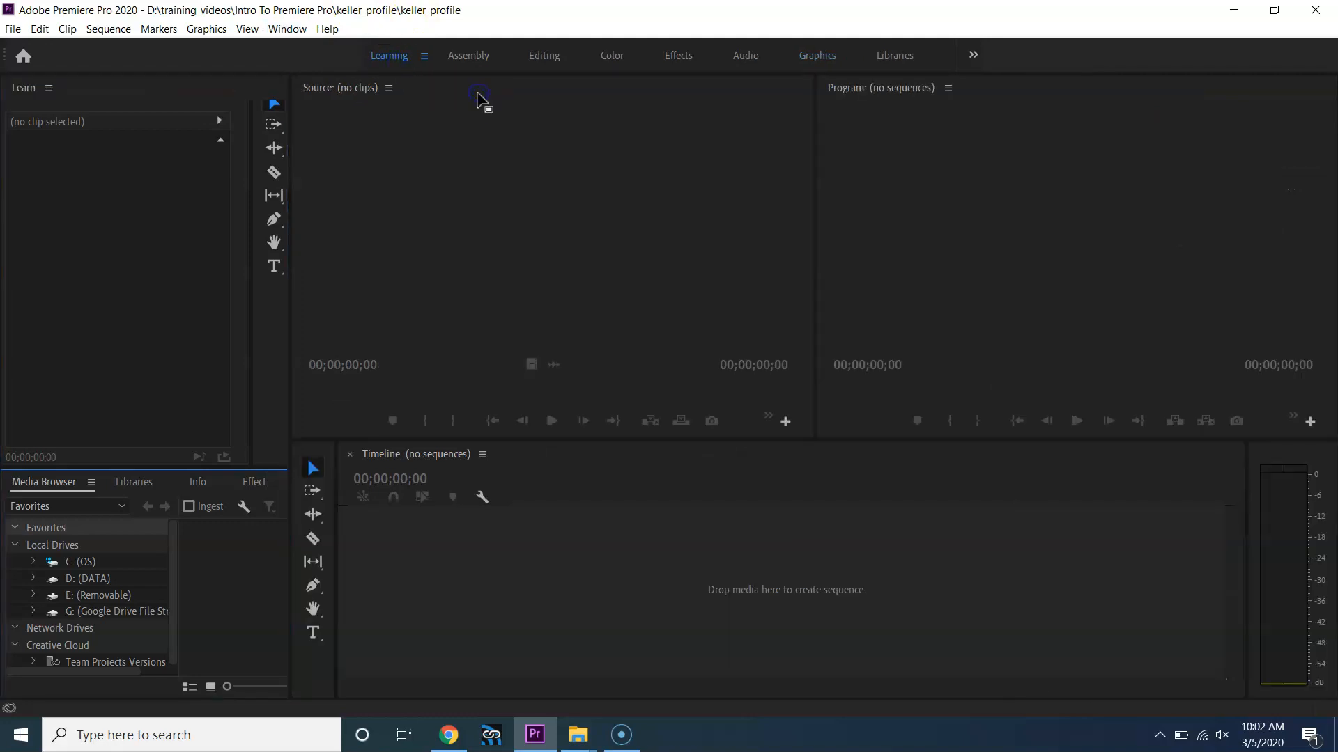
pyautogui.click(386, 63)
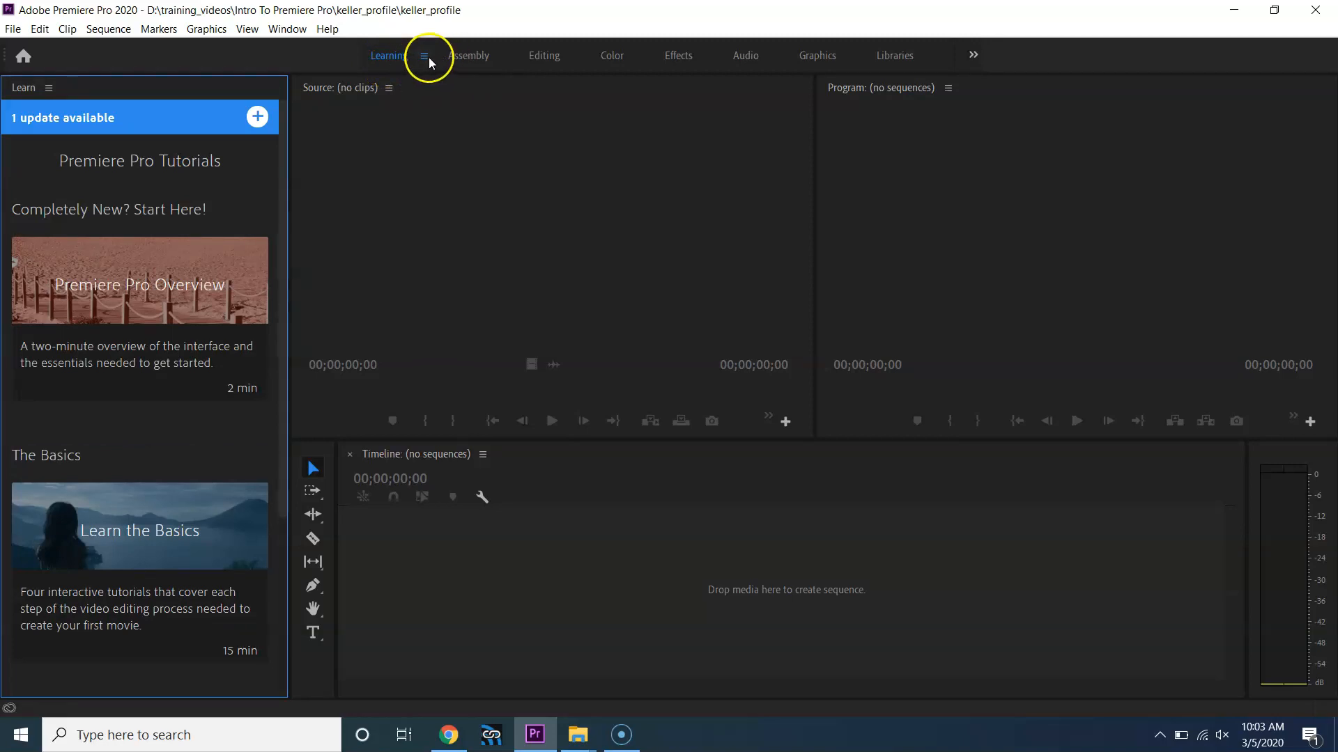
pyautogui.click(425, 57)
pyautogui.click(397, 63)
pyautogui.click(454, 58)
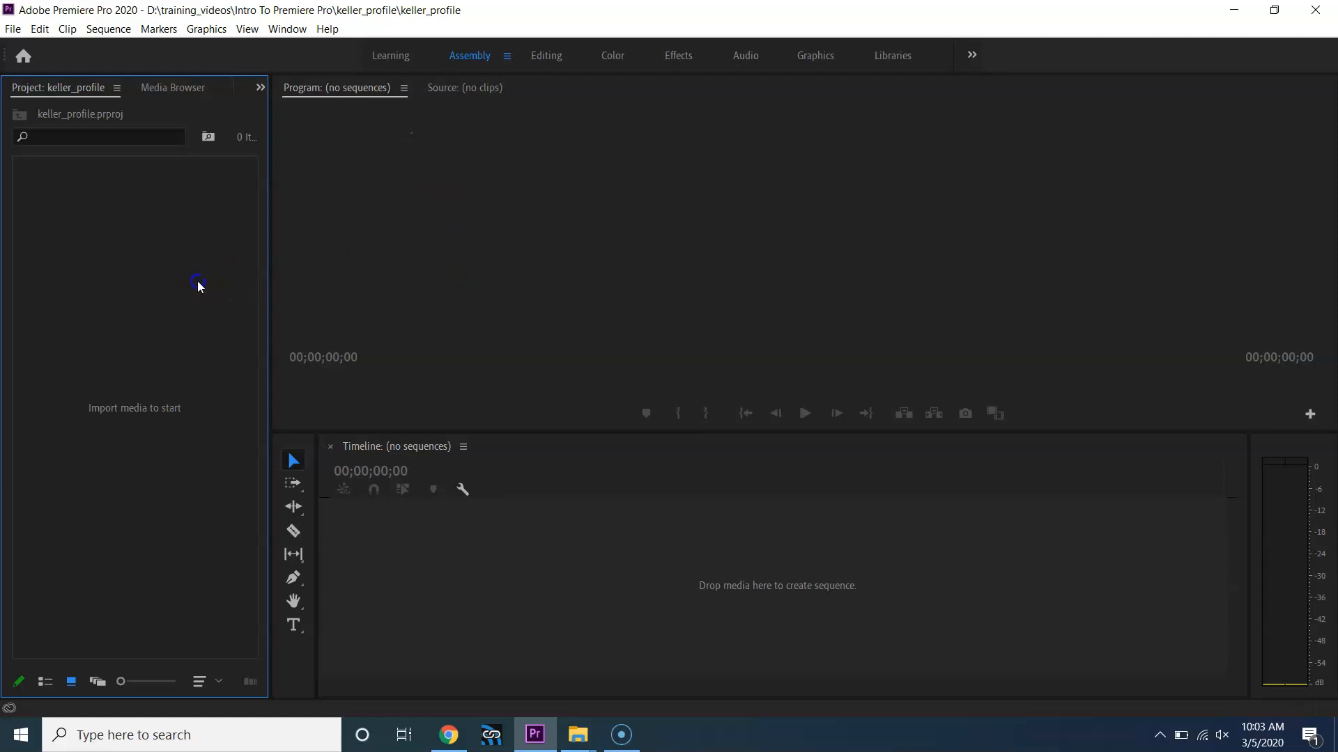
# Step: Look over the Program, Timeline, Source and Project areas of the Assembly workspace
pyautogui.click(414, 243)
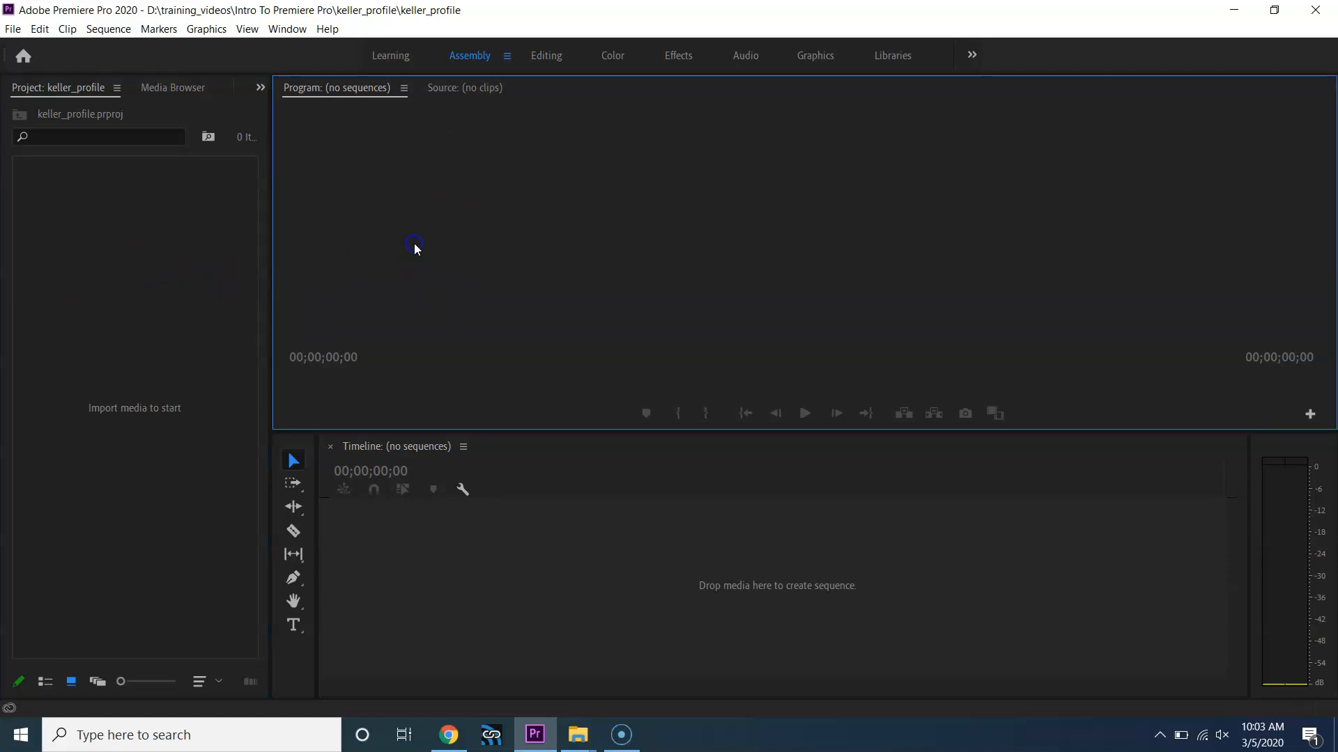
pyautogui.click(578, 545)
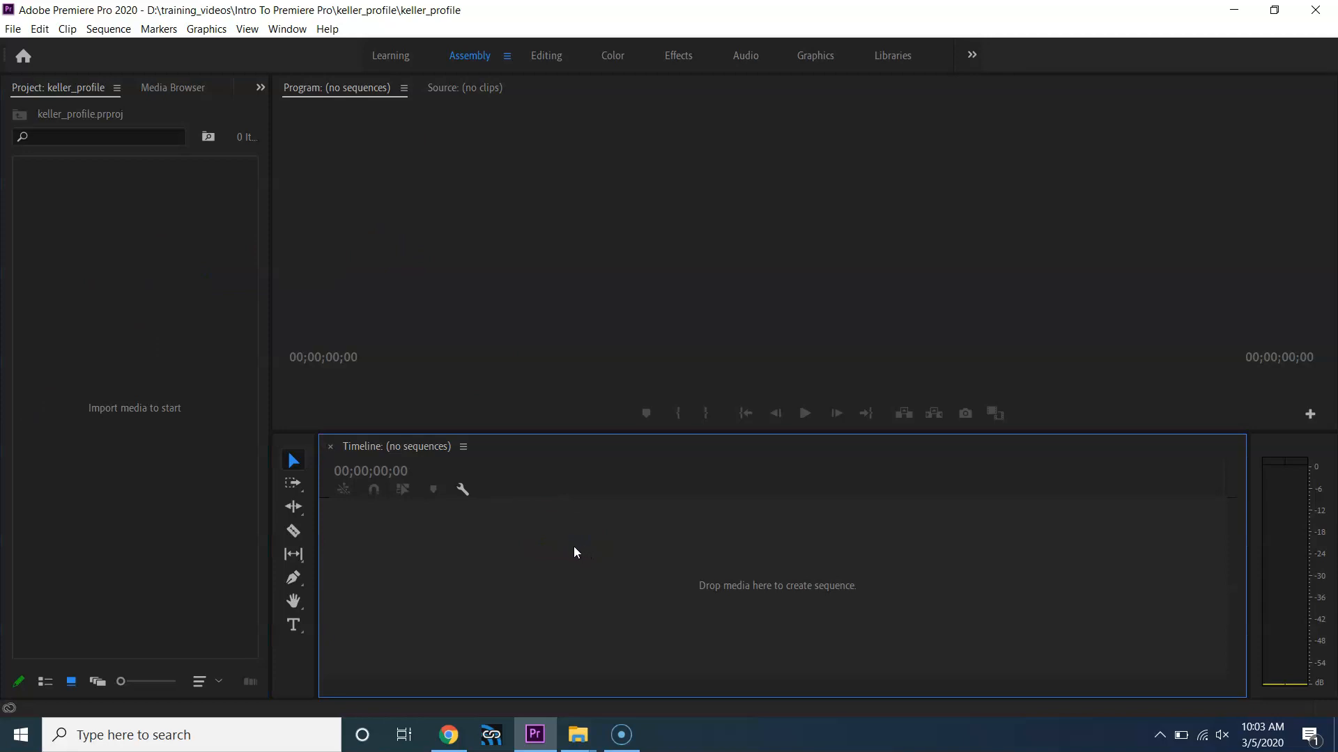
pyautogui.click(475, 96)
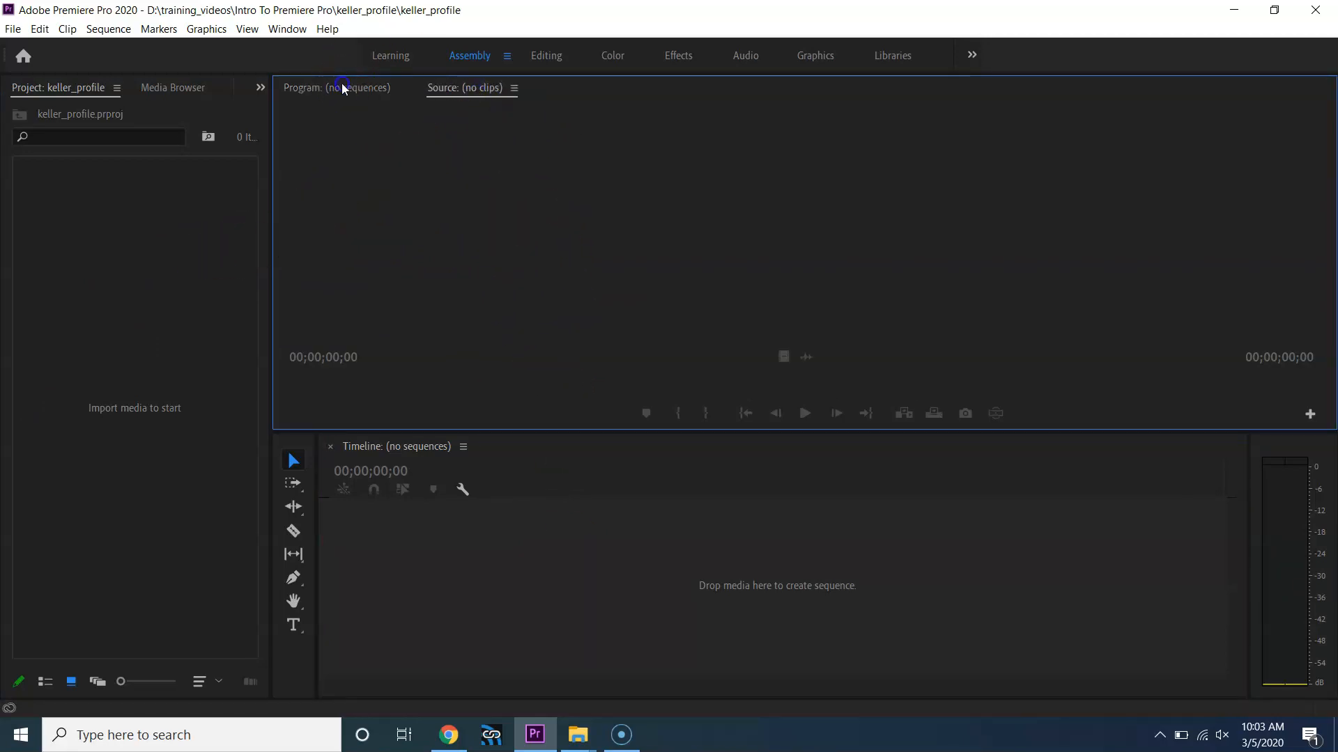
pyautogui.click(90, 269)
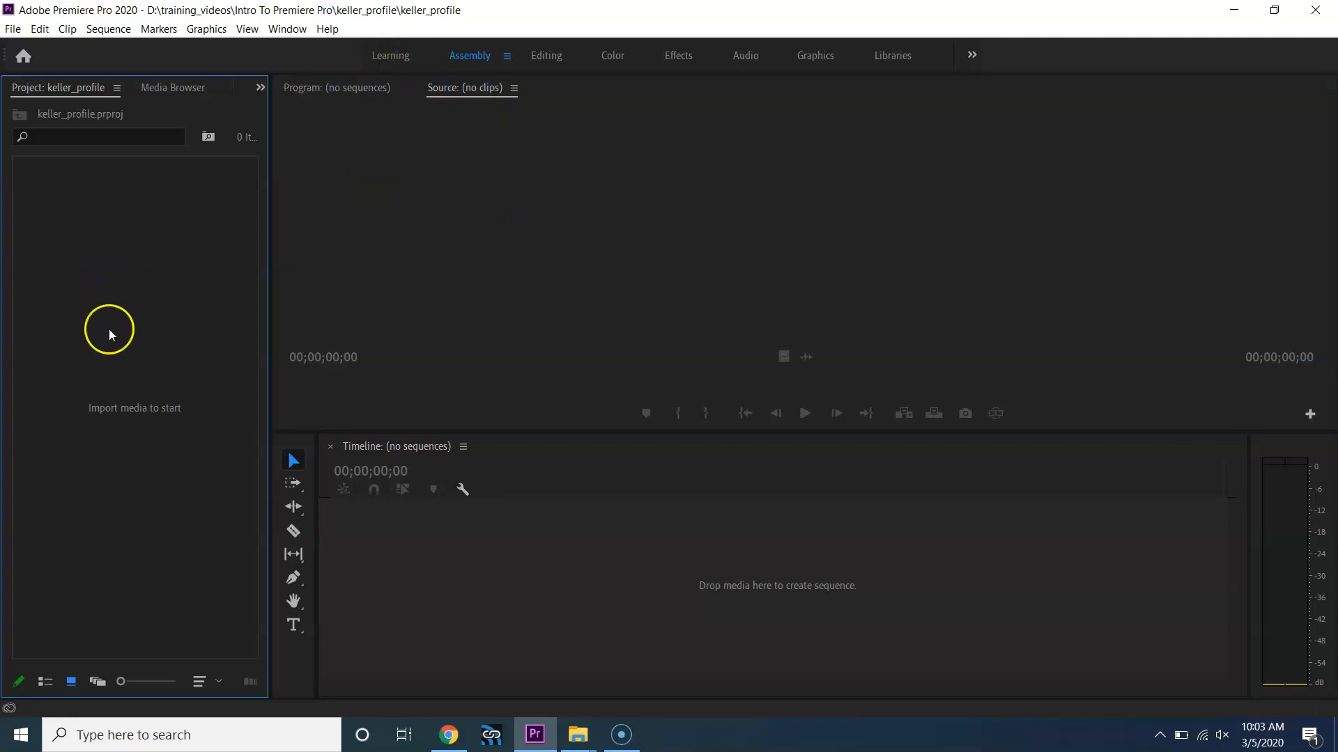
pyautogui.moveTo(73, 410); pyautogui.dragTo(222, 409)
pyautogui.click(126, 469)
# Step: Start a media import and browse to D:\training_videos\Intro To Premiere Pro\keller_profile
pyautogui.click(13, 29)
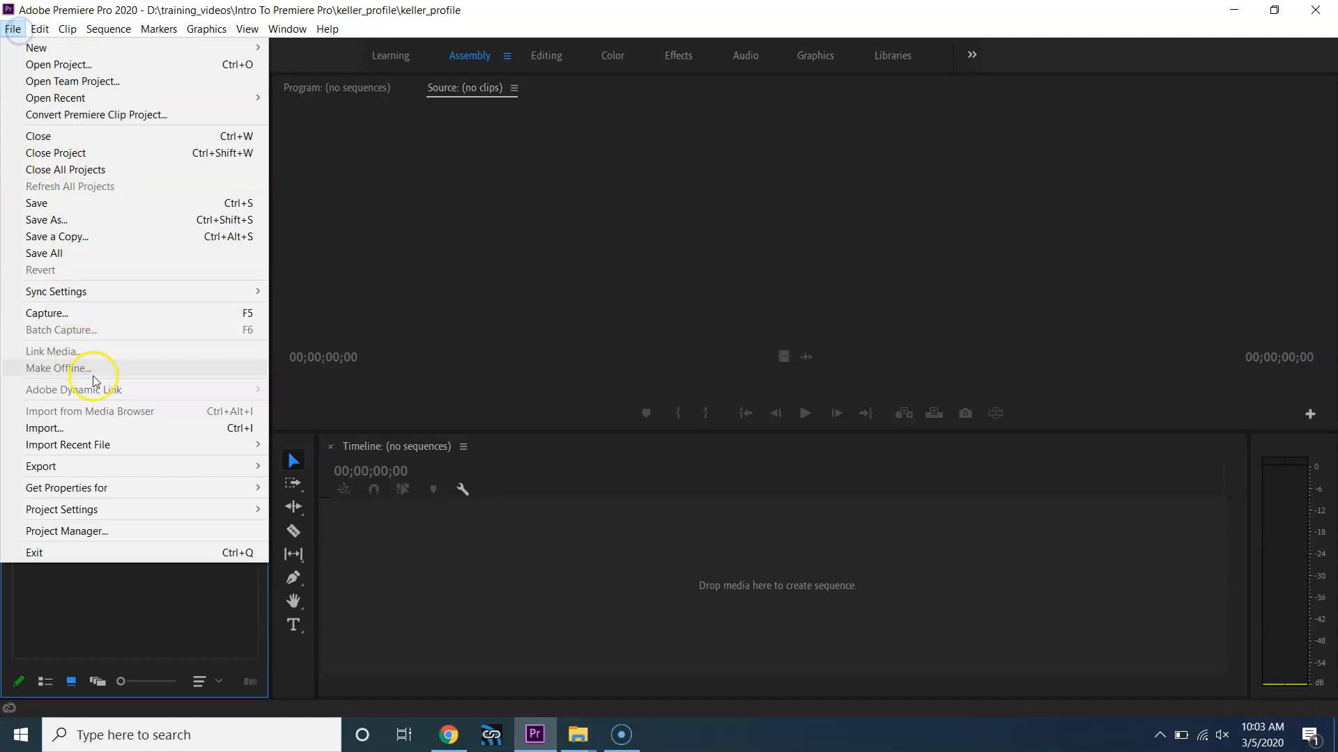
pyautogui.click(170, 428)
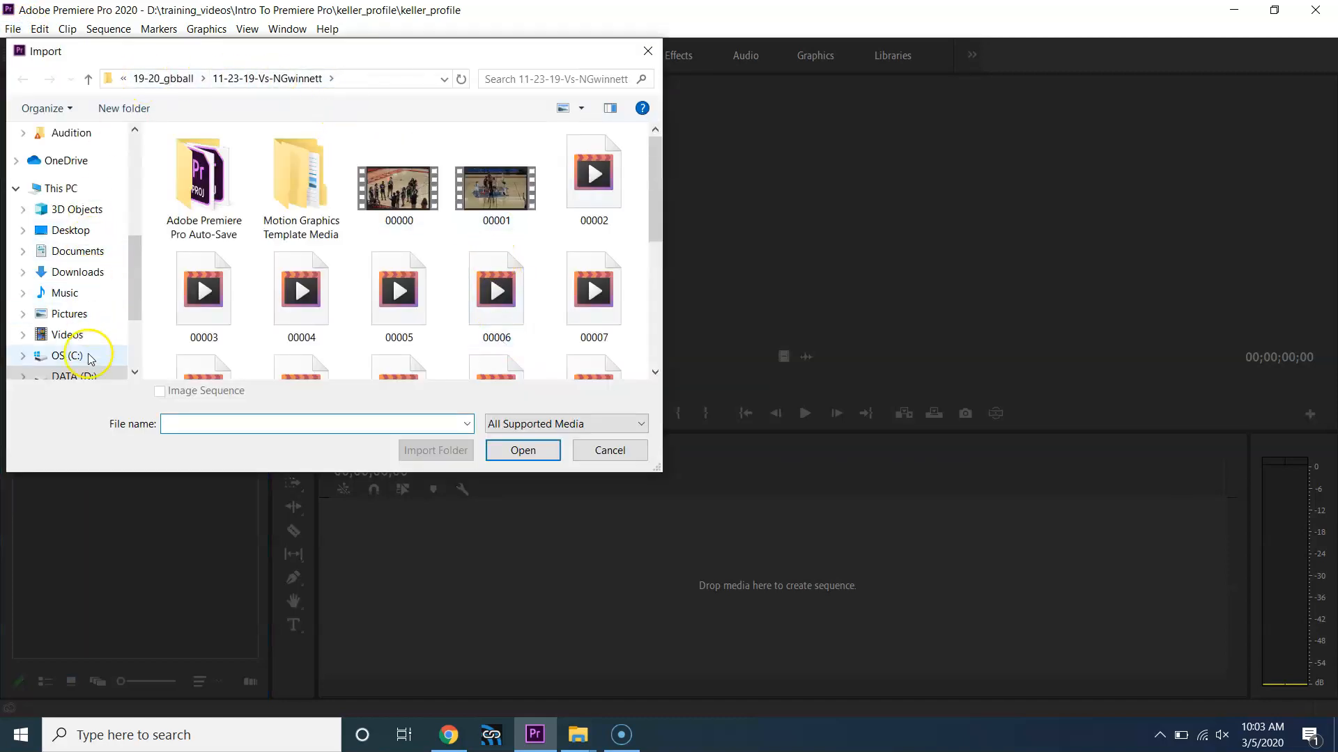
pyautogui.scroll(-1, 91, 349)
pyautogui.click(77, 328)
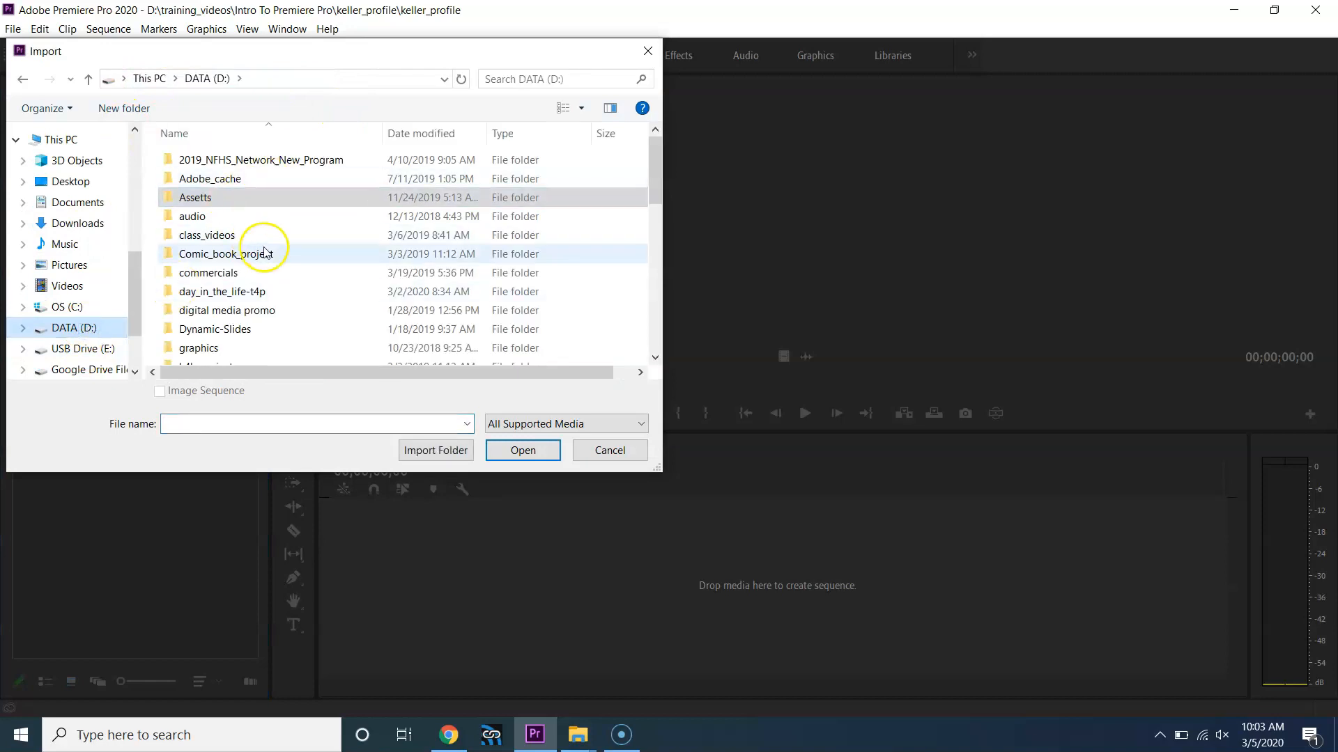
pyautogui.scroll(-5, 256, 248)
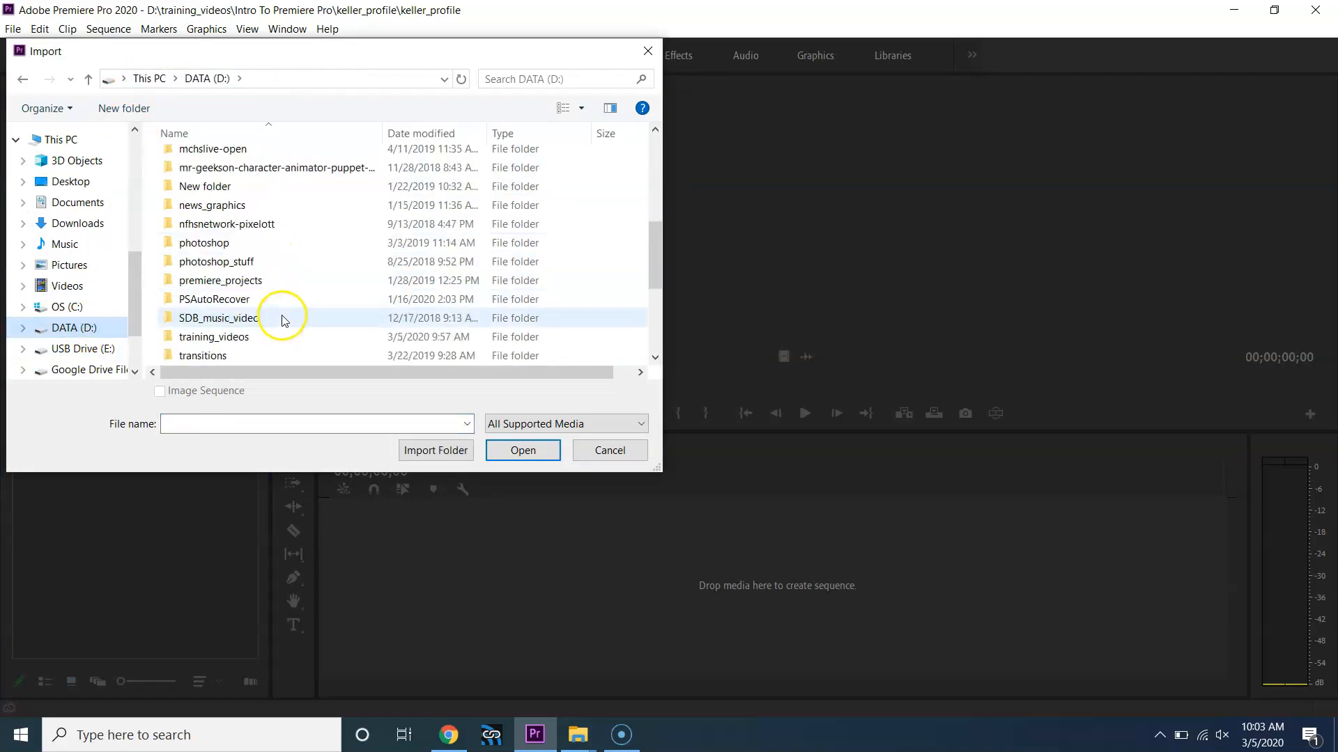
pyautogui.scroll(-1, 284, 321)
pyautogui.click(248, 281)
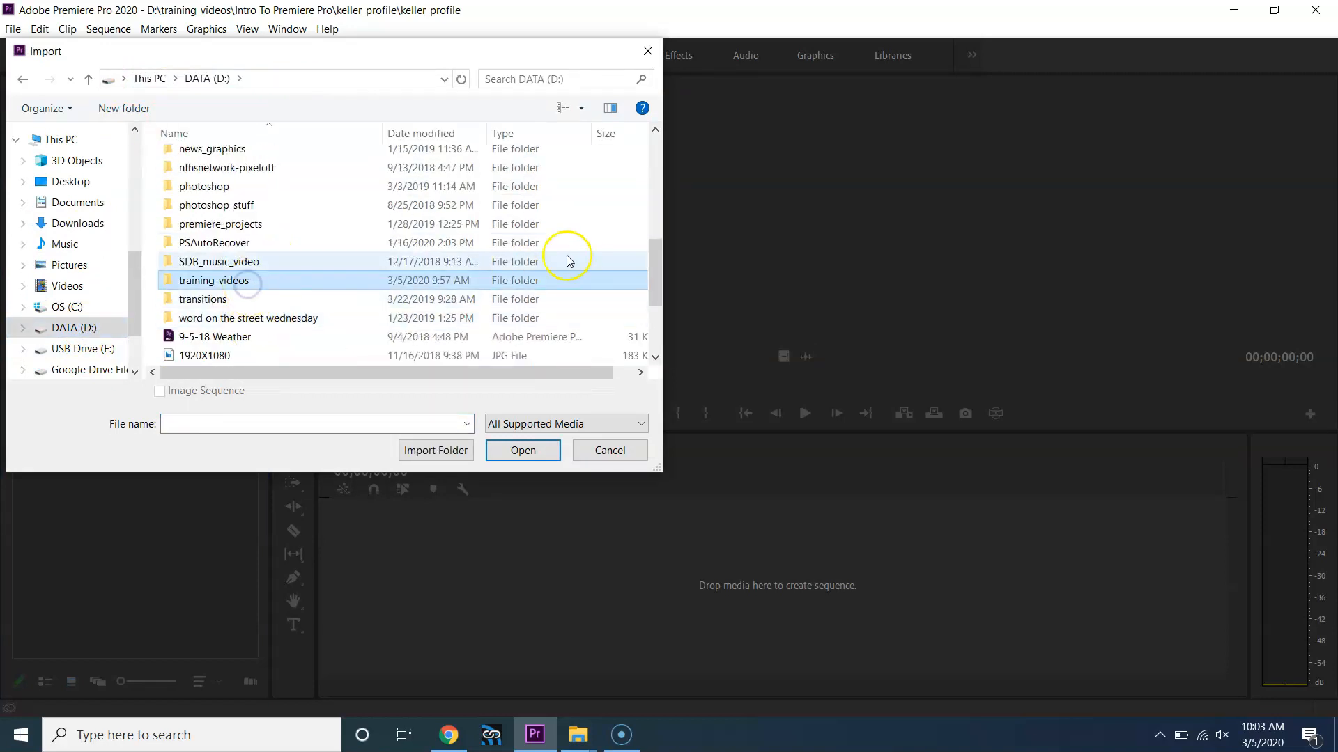
pyautogui.doubleClick(260, 282)
pyautogui.click(245, 162)
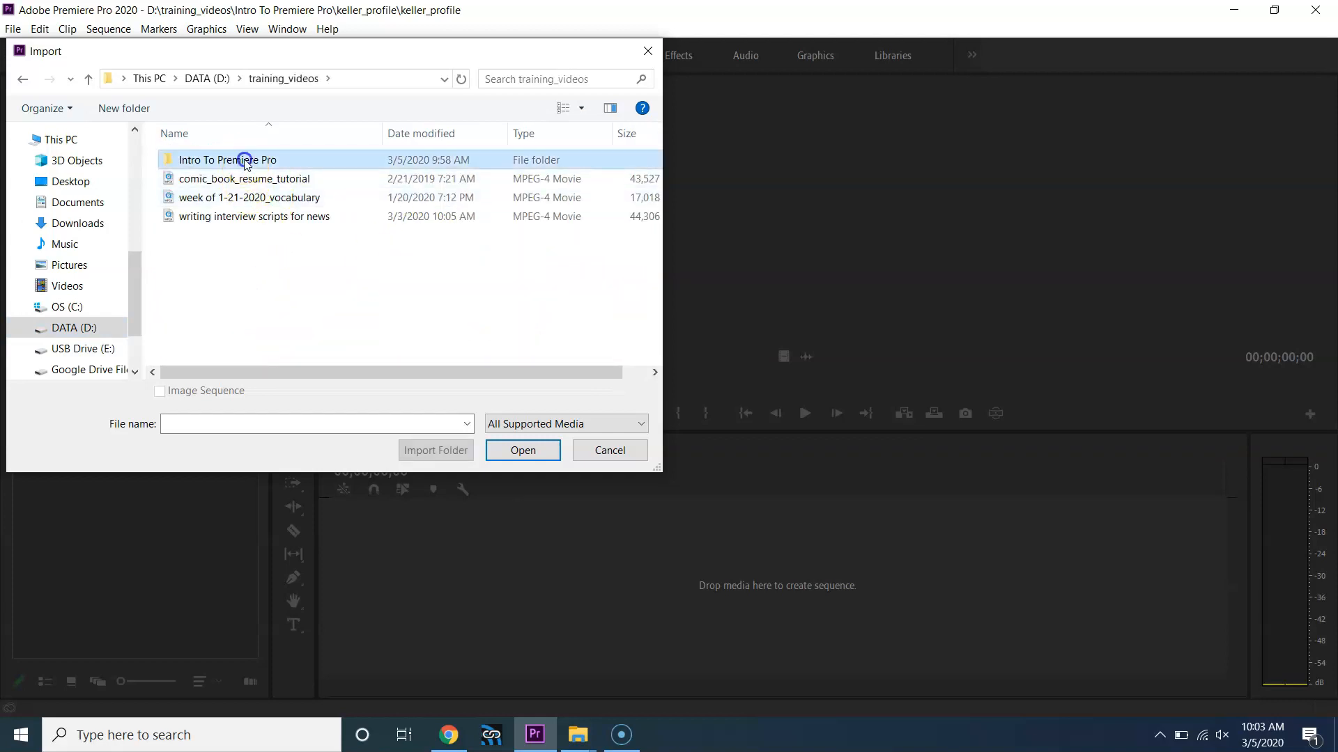
pyautogui.doubleClick(245, 161)
pyautogui.click(239, 160)
pyautogui.doubleClick(195, 159)
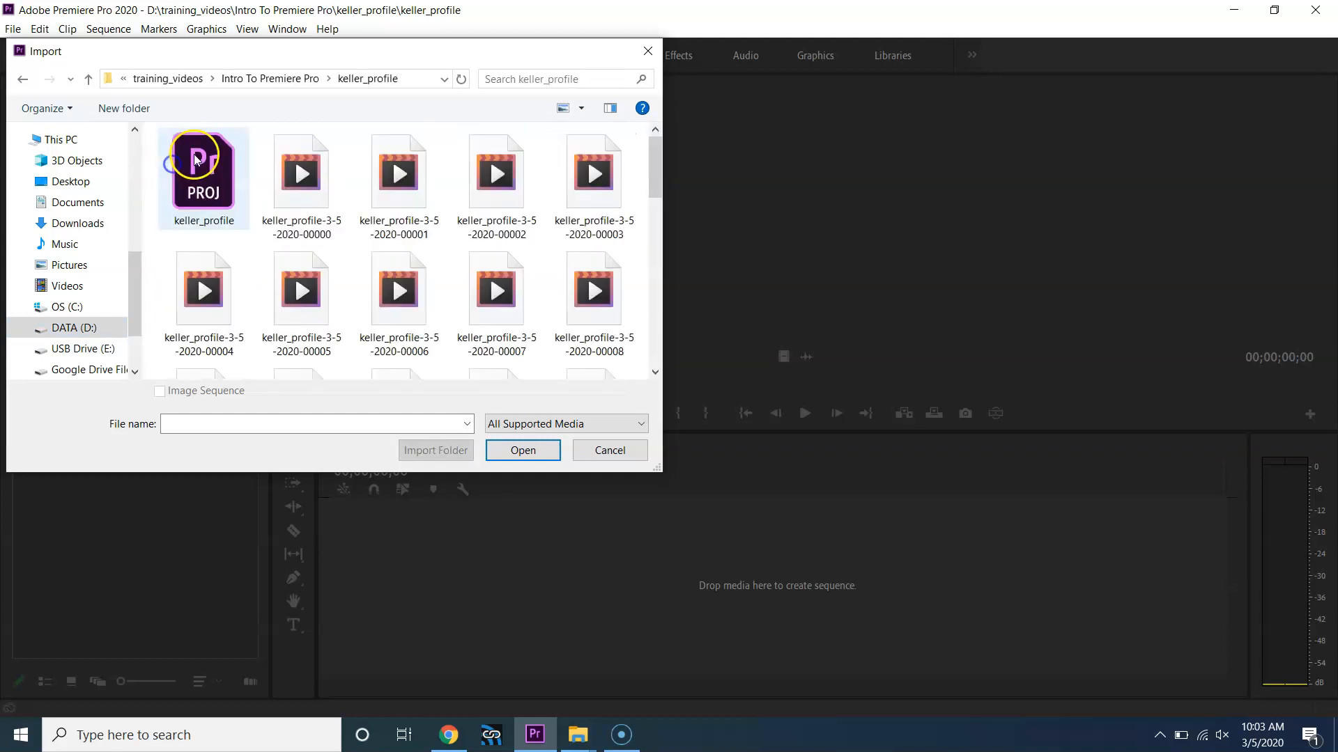
pyautogui.click(296, 171)
pyautogui.scroll(-3, 394, 216)
pyautogui.scroll(3, 388, 228)
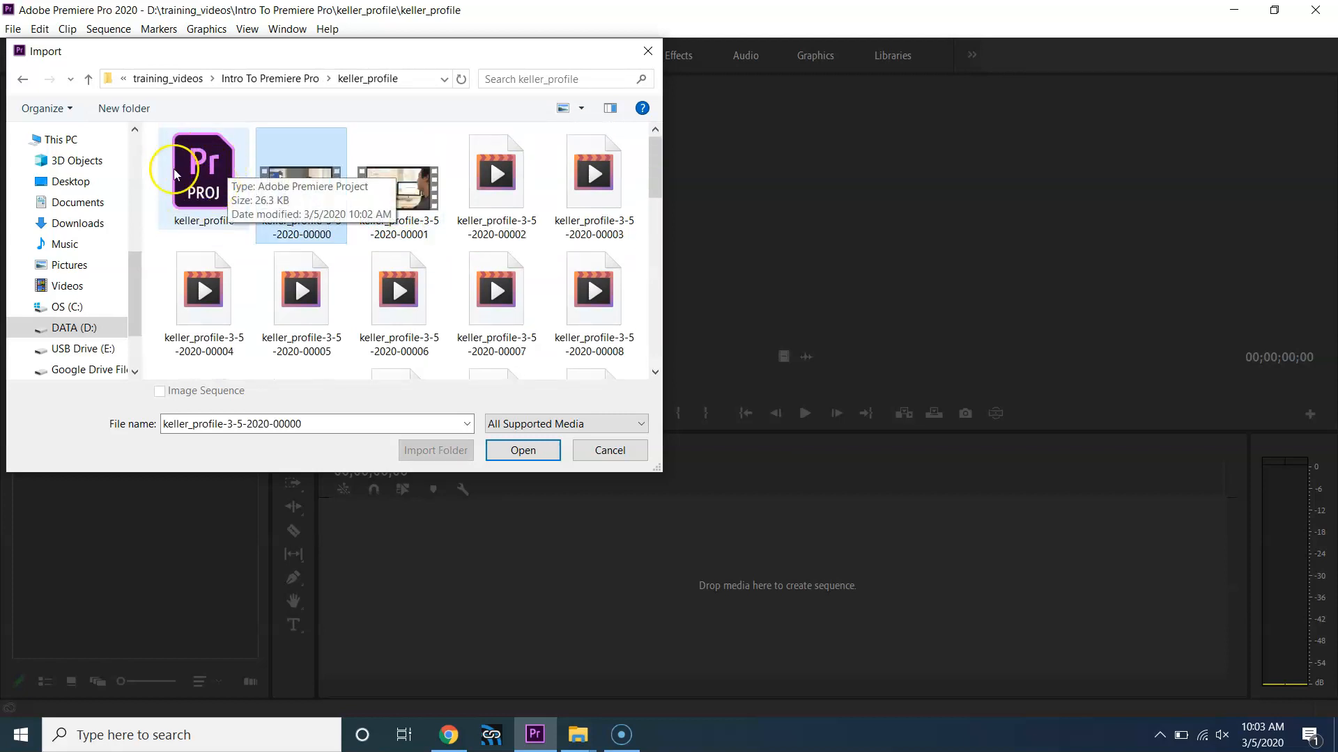
pyautogui.scroll(-10, 492, 300)
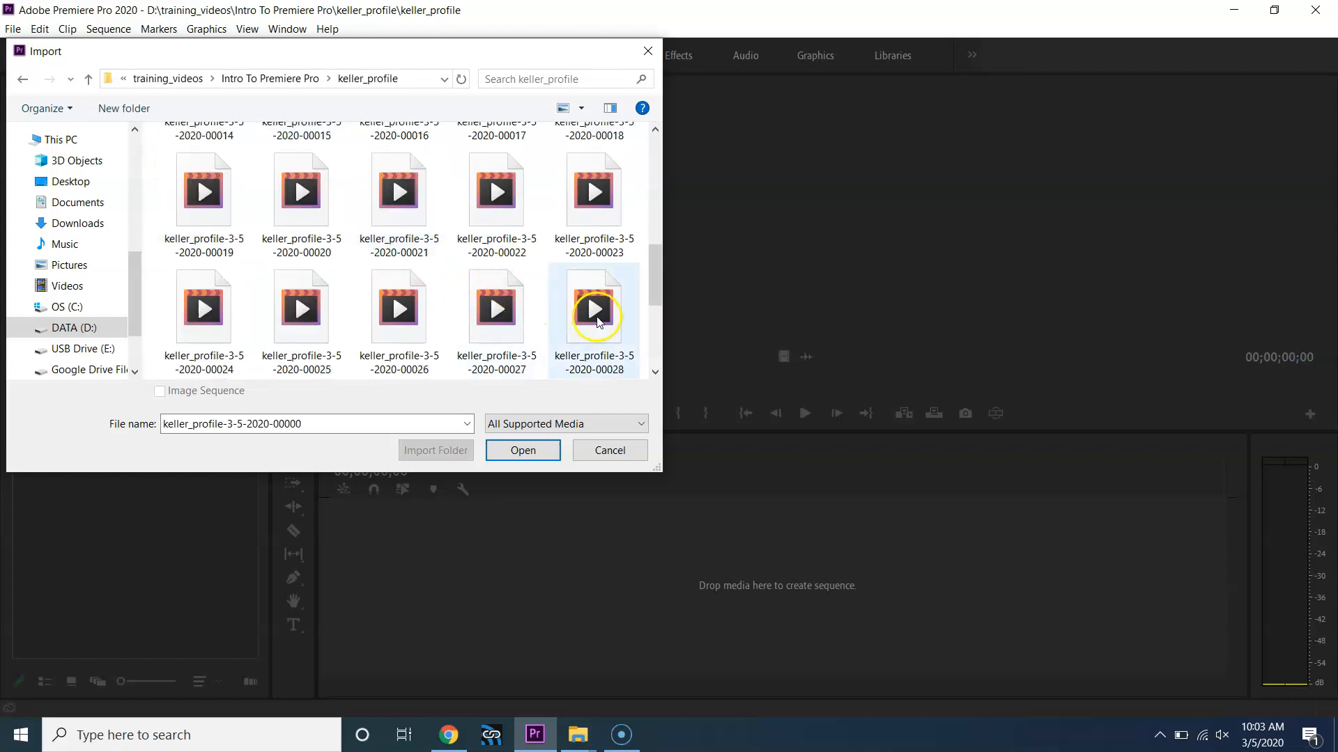
pyautogui.scroll(5, 353, 155)
pyautogui.scroll(-5, 532, 293)
pyautogui.keyDown('shift'); pyautogui.click(583, 312); pyautogui.keyUp('shift')
pyautogui.scroll(-3, 586, 310)
pyautogui.keyDown('shift'); pyautogui.click(591, 307); pyautogui.keyUp('shift')
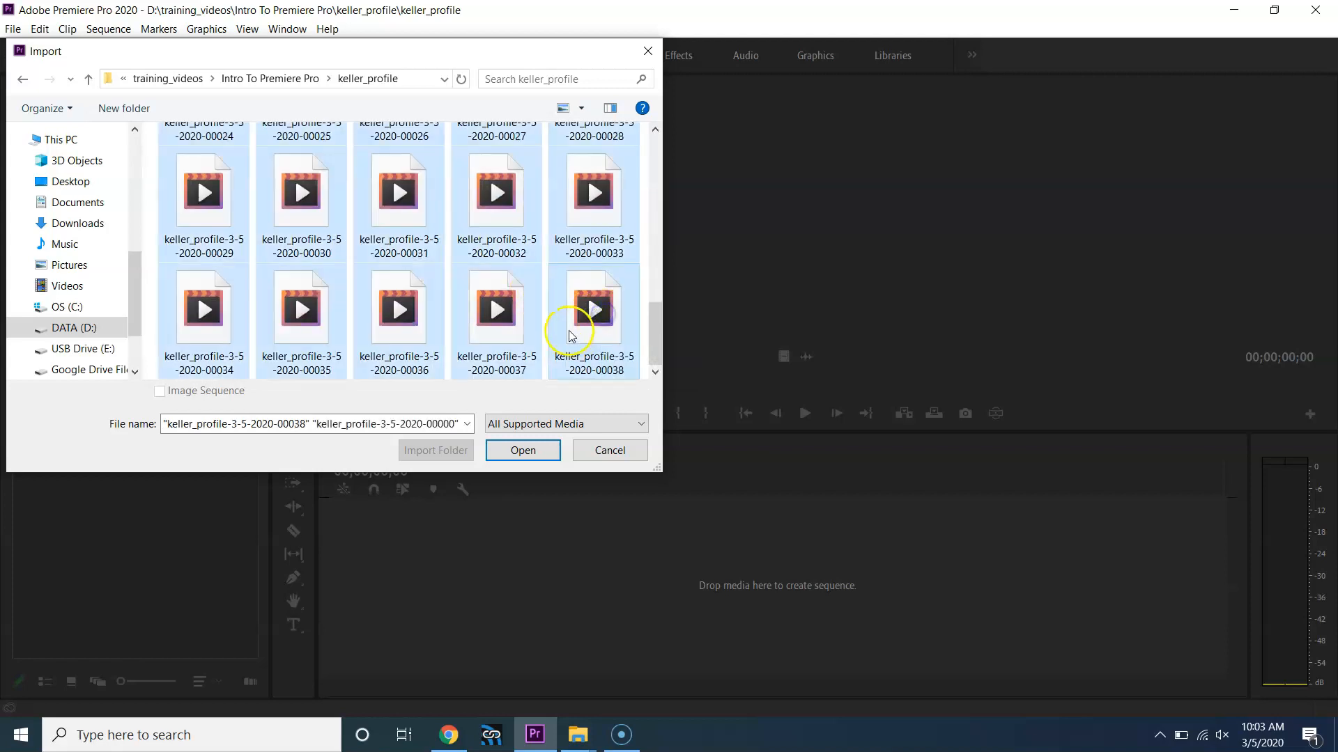
pyautogui.click(541, 449)
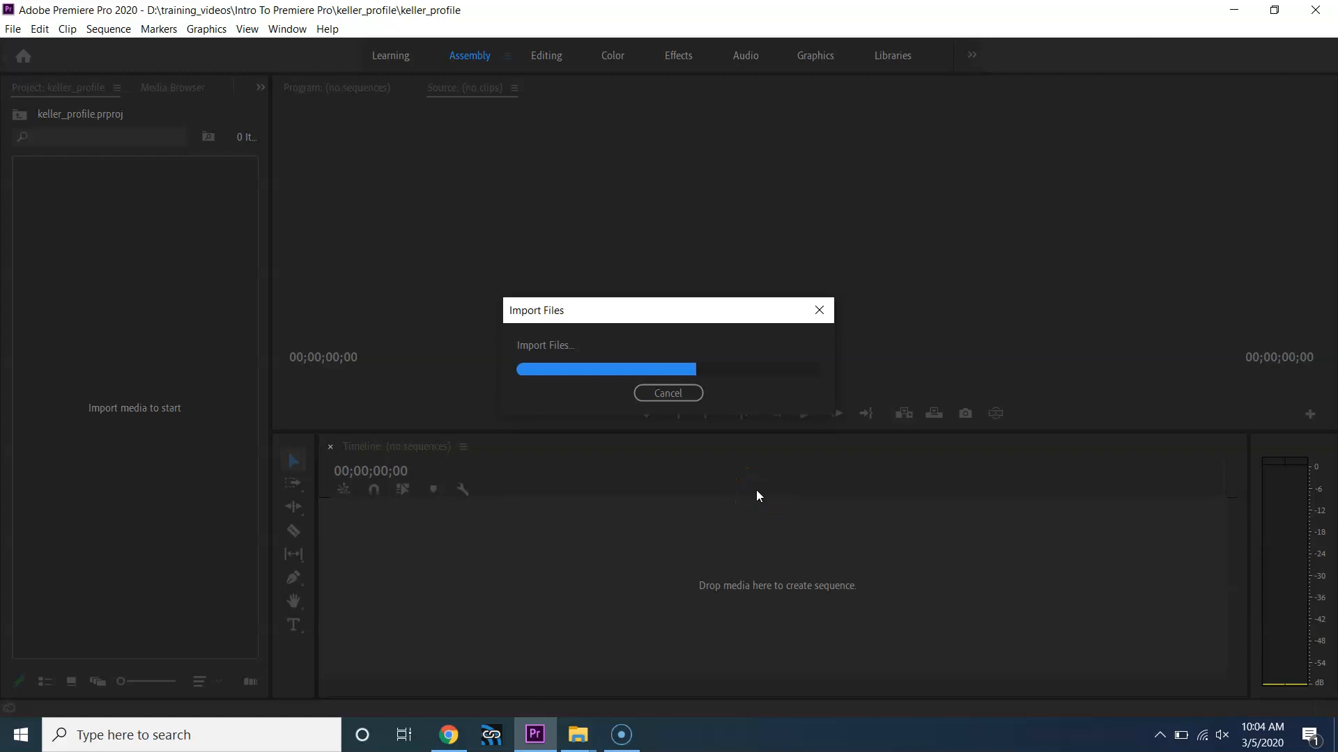
pyautogui.click(742, 450)
pyautogui.click(740, 453)
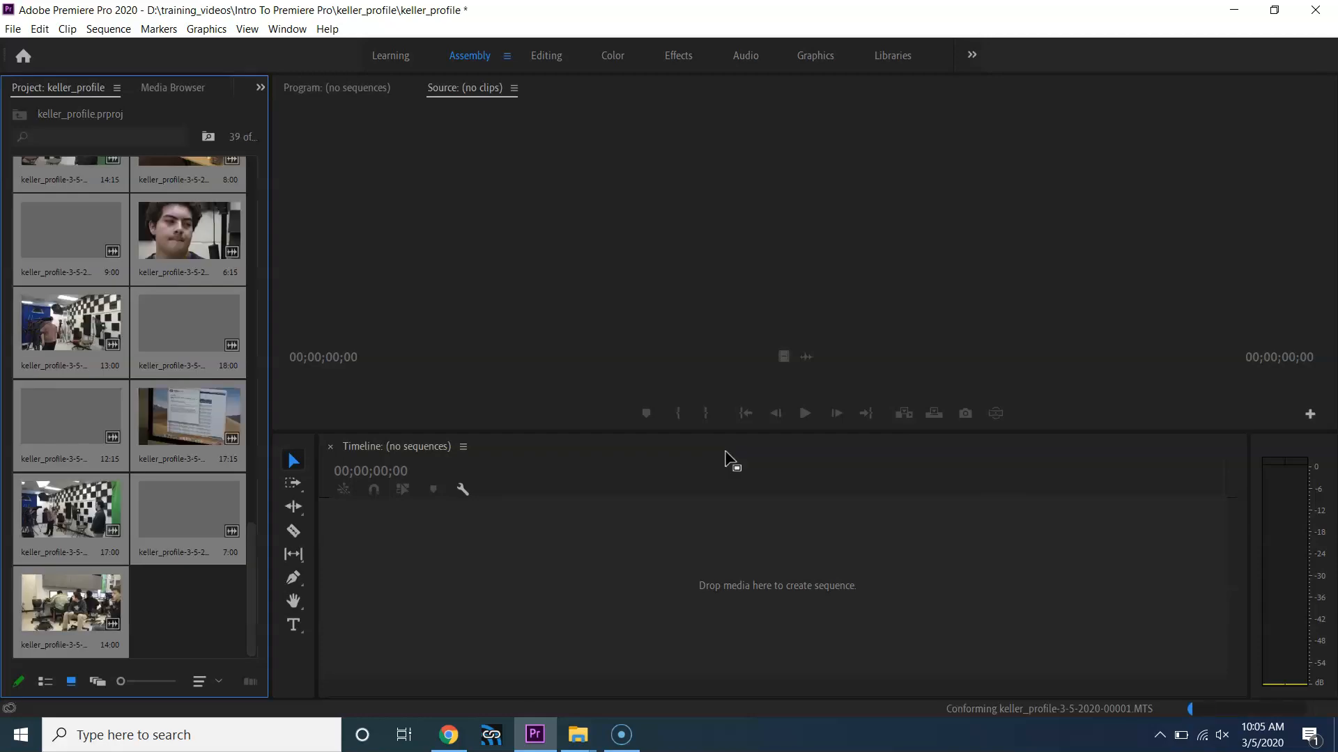
# Step: Open the clip keller_profile-3-5-2020-00003.MTS in the Source monitor and move its playhead back to about 00:00:28:03
pyautogui.moveTo(257, 589); pyautogui.dragTo(275, 617)
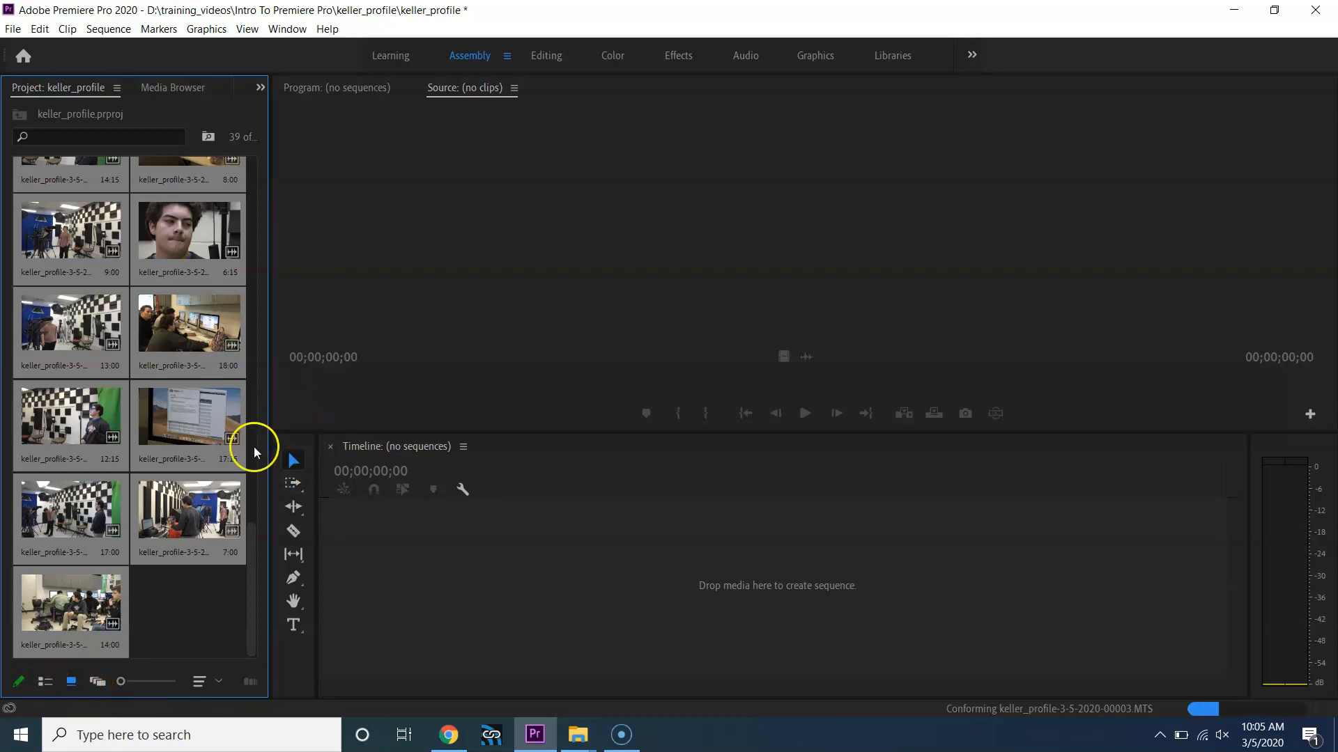
pyautogui.moveTo(253, 573); pyautogui.dragTo(257, 187)
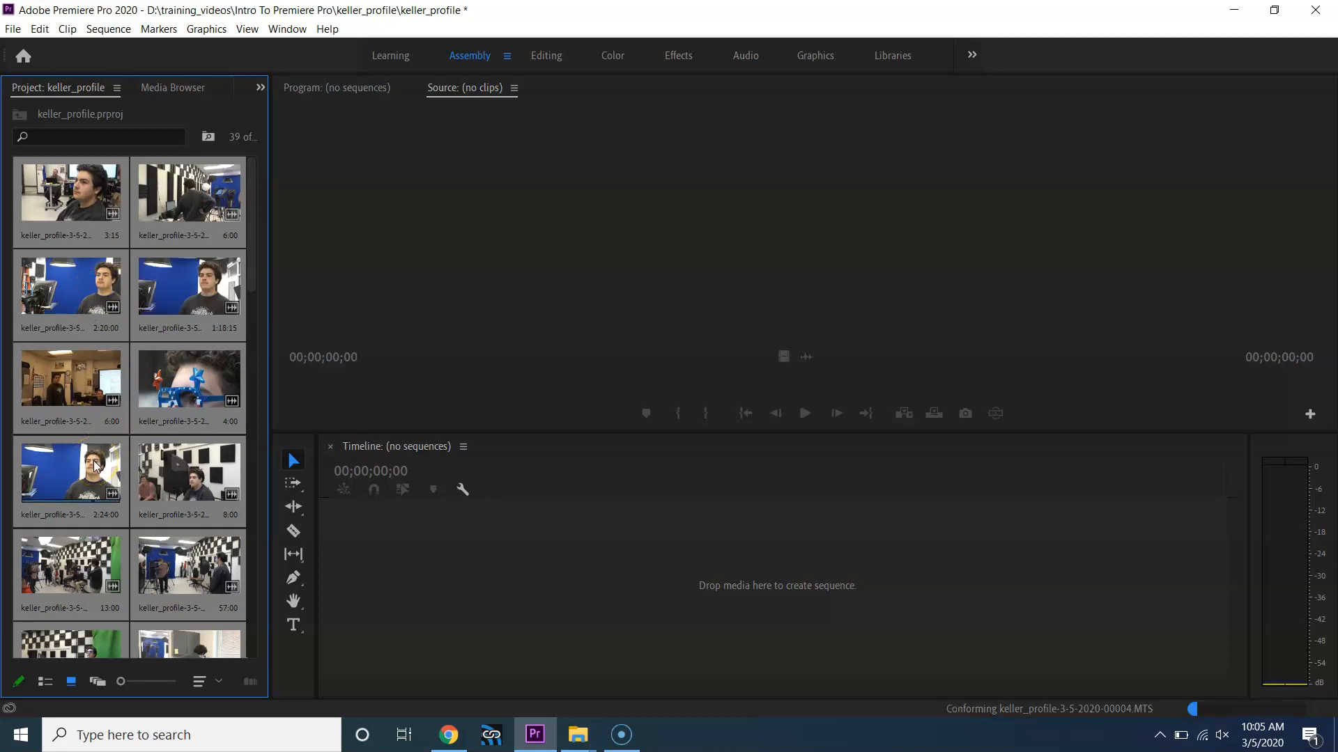
pyautogui.click(75, 289)
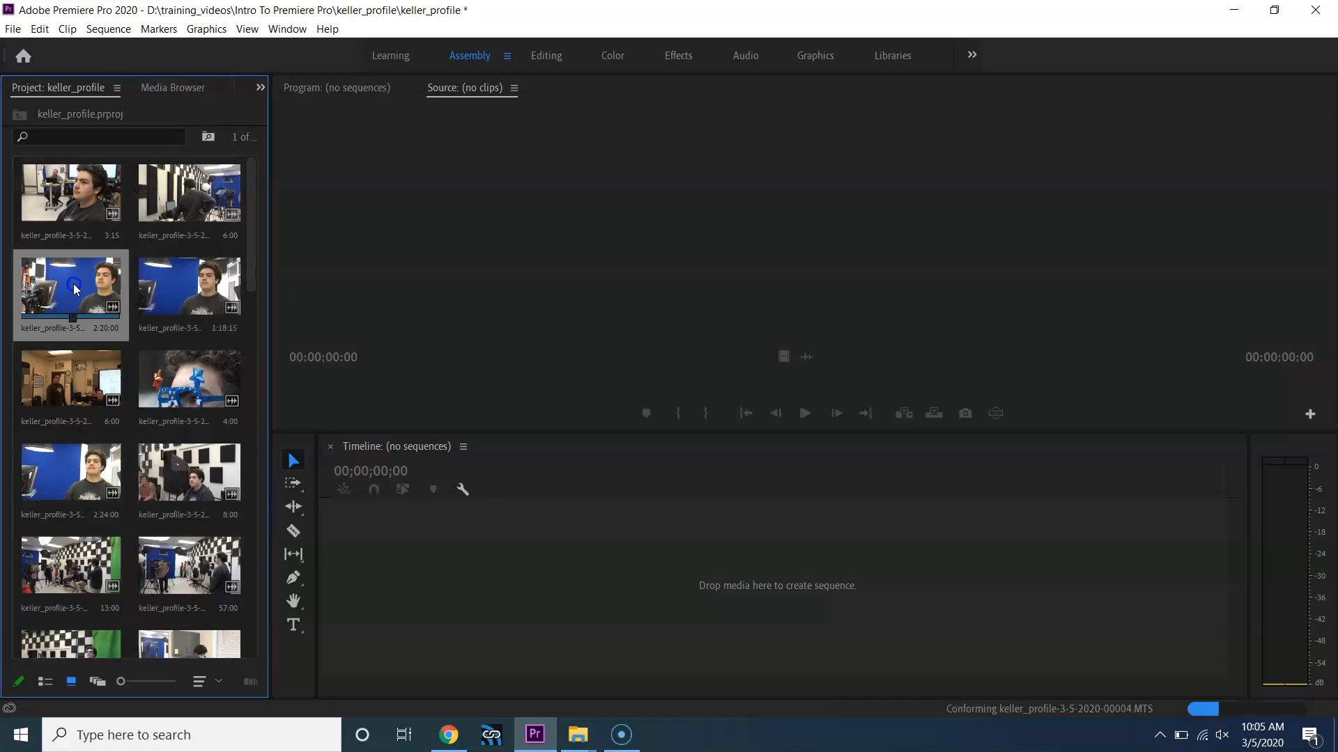
pyautogui.doubleClick(75, 289)
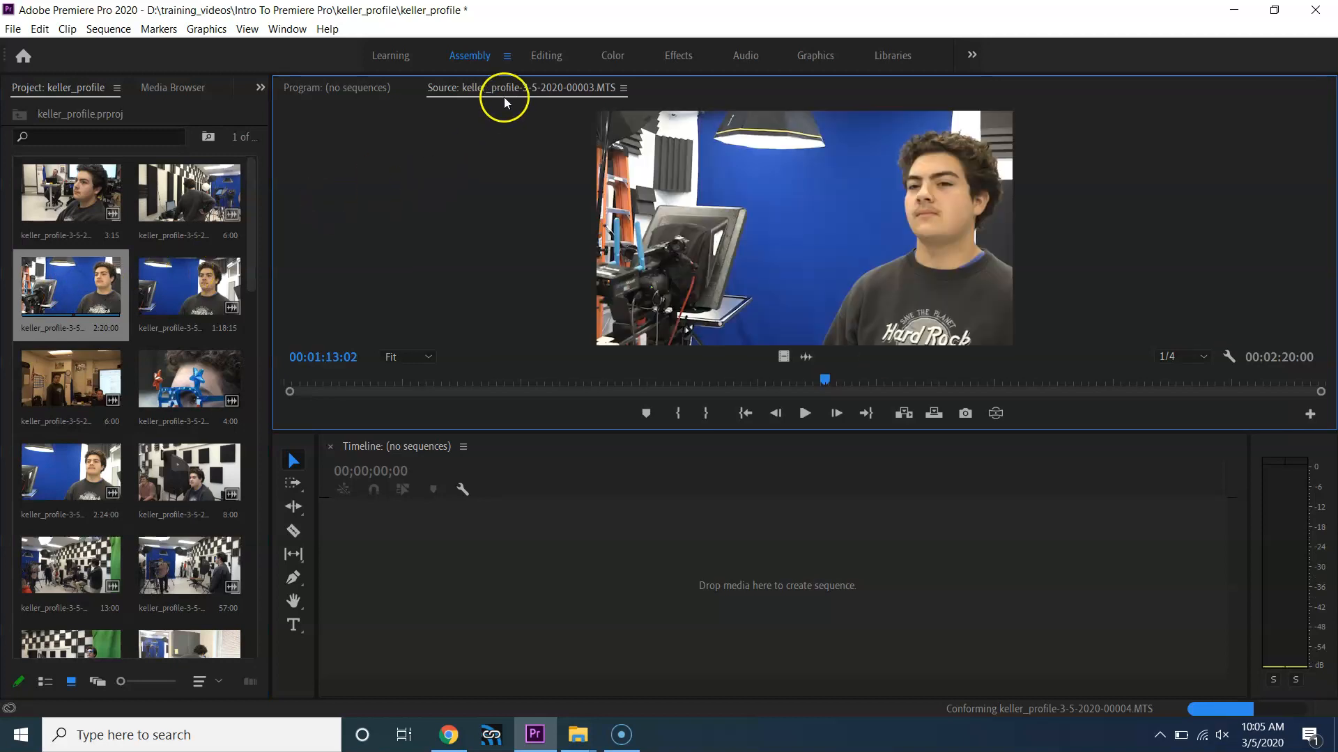
pyautogui.moveTo(822, 380); pyautogui.dragTo(493, 395)
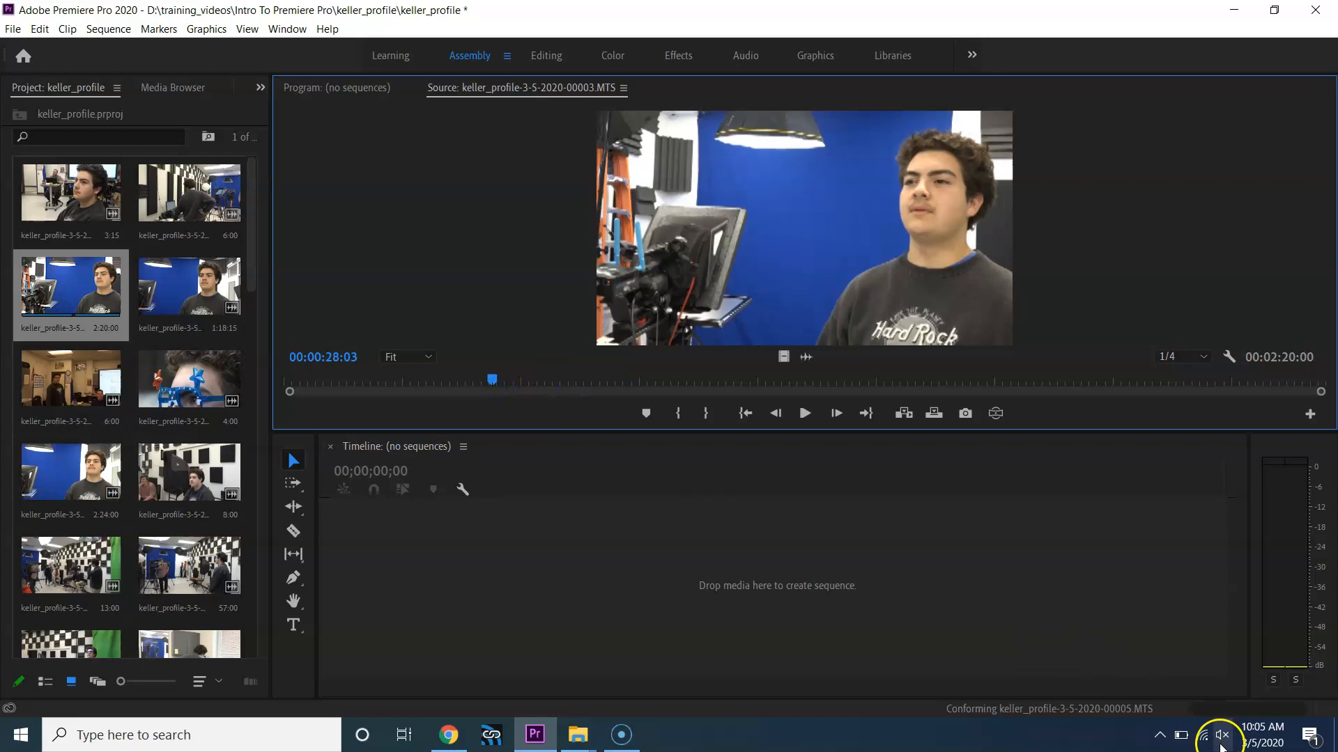
# Step: Unmute the computer's sound and raise the system volume
pyautogui.click(1221, 734)
pyautogui.click(1183, 697)
pyautogui.moveTo(1185, 698); pyautogui.dragTo(1230, 693)
# Step: Play the clip in the Source monitor from near its beginning
pyautogui.moveTo(493, 380); pyautogui.dragTo(331, 383)
pyautogui.click(806, 413)
pyautogui.click(802, 414)
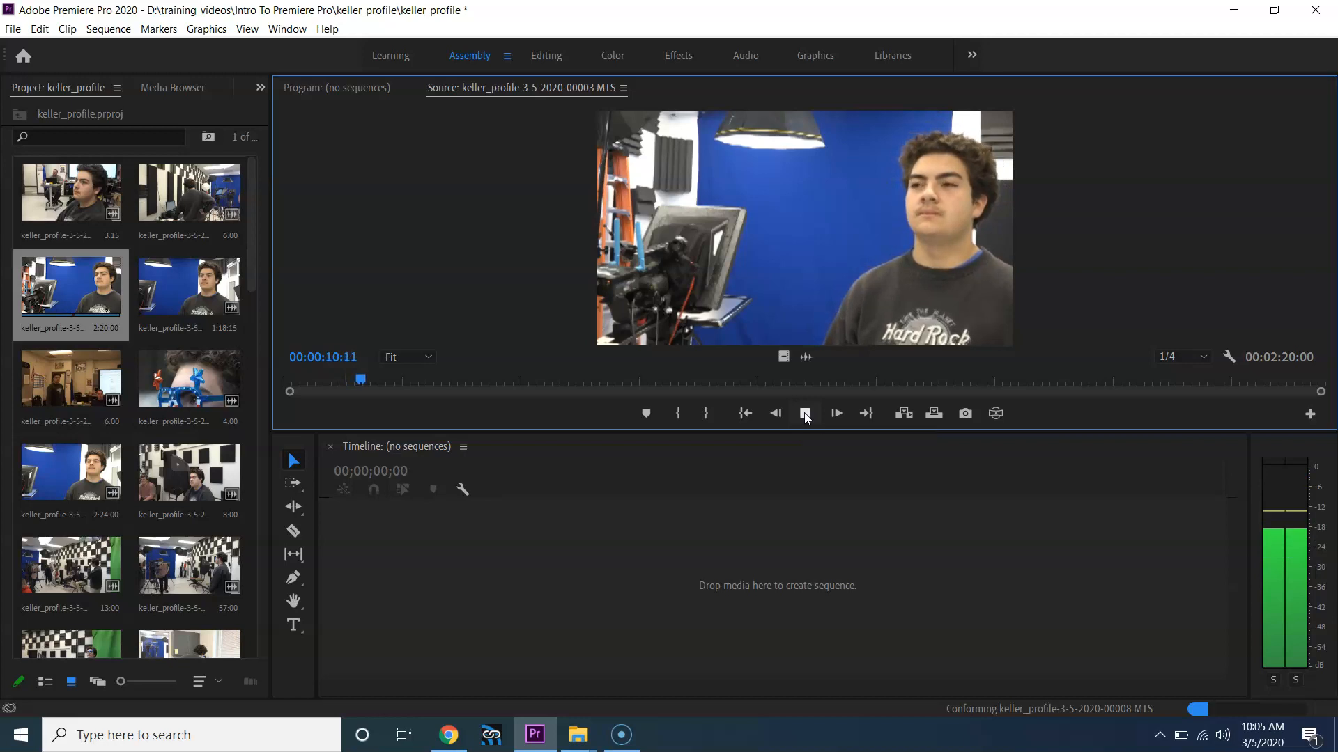
# Step: Mark the source clip's In point at 00:00:11:22 and its Out point at 00:00:17:11
pyautogui.click(804, 414)
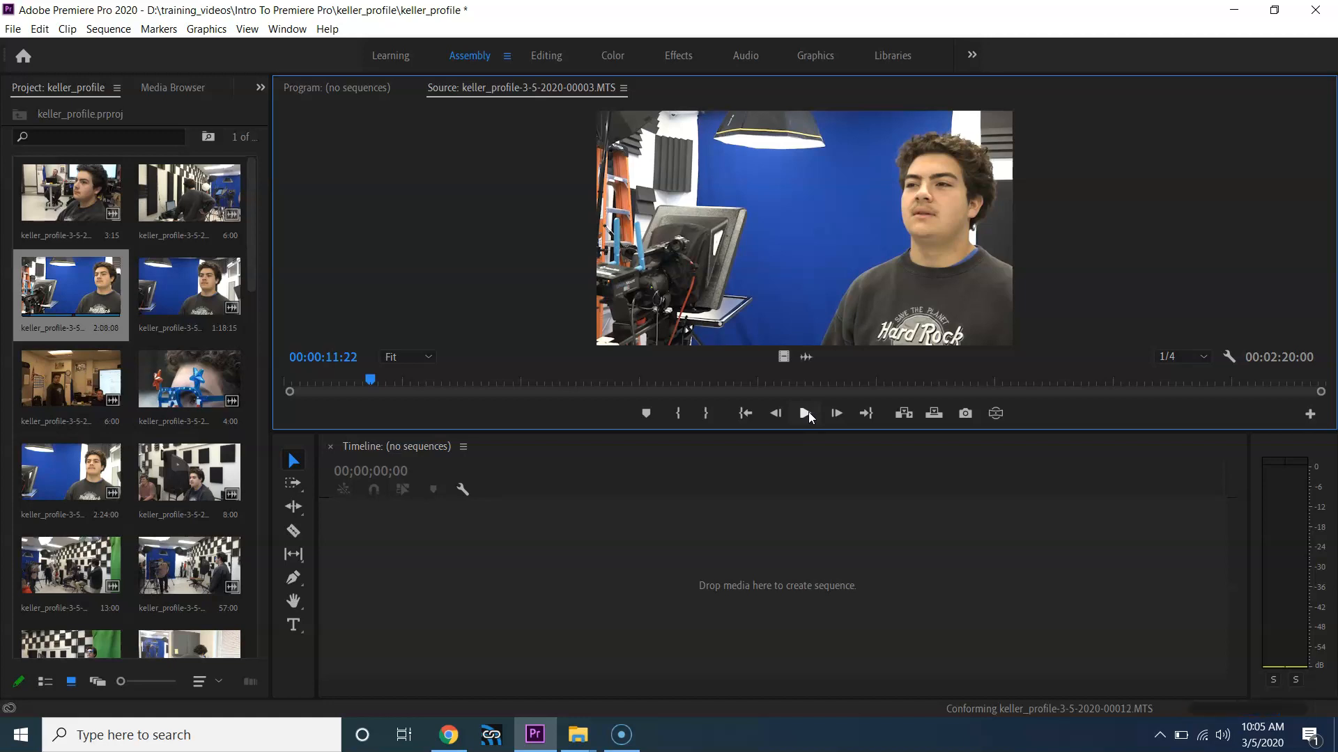
pyautogui.press('i')
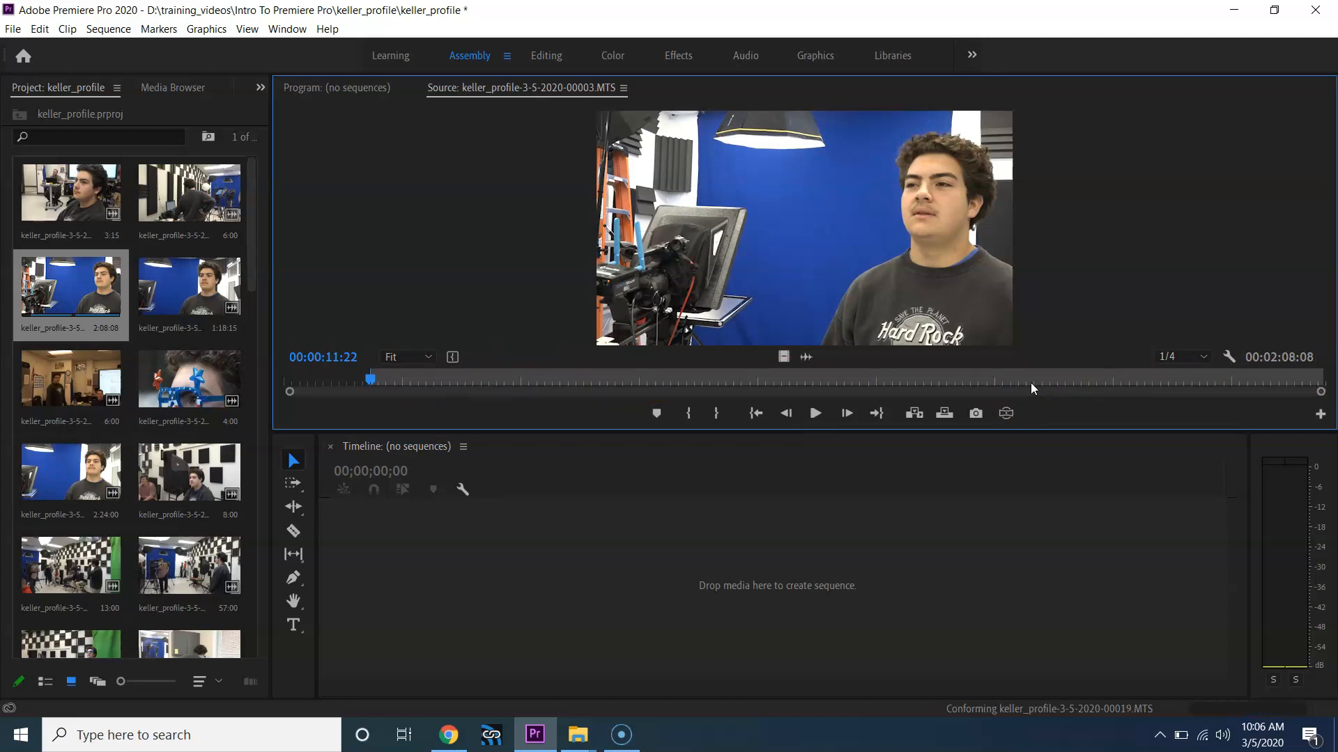
pyautogui.press('space')
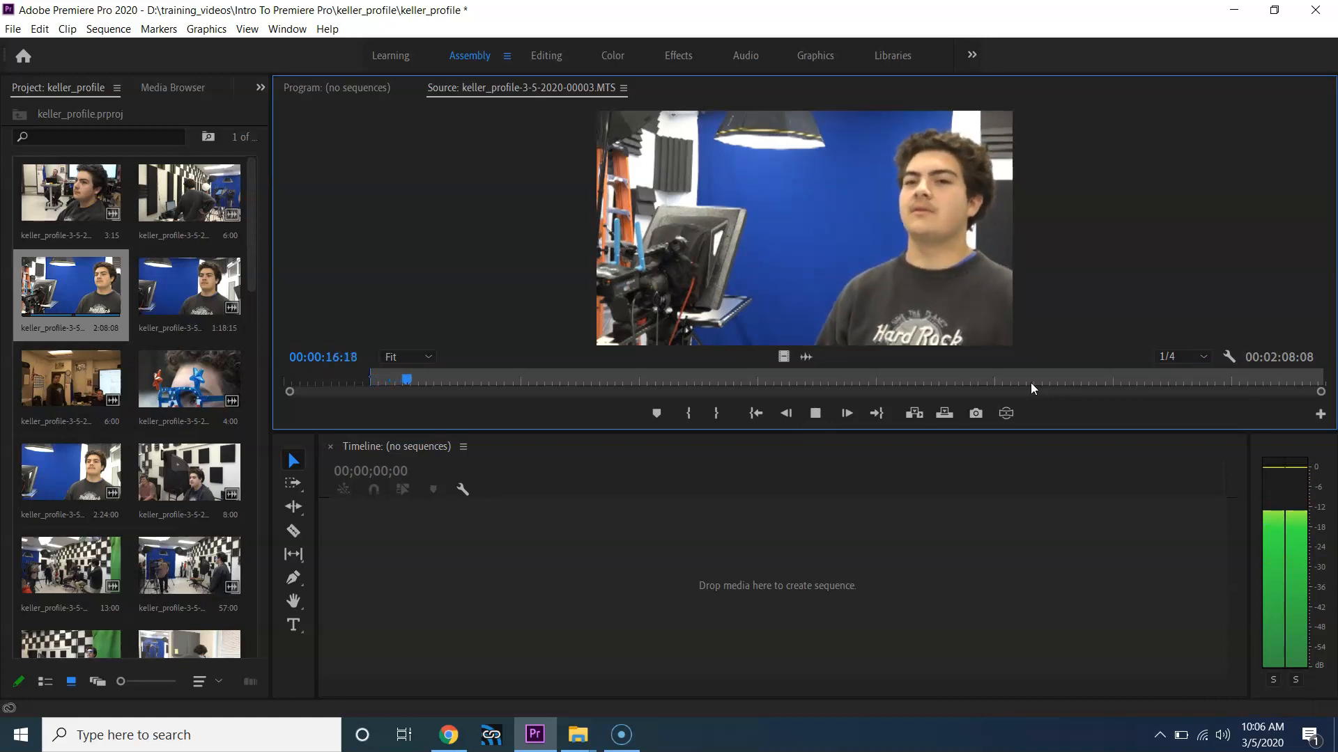
pyautogui.press('space')
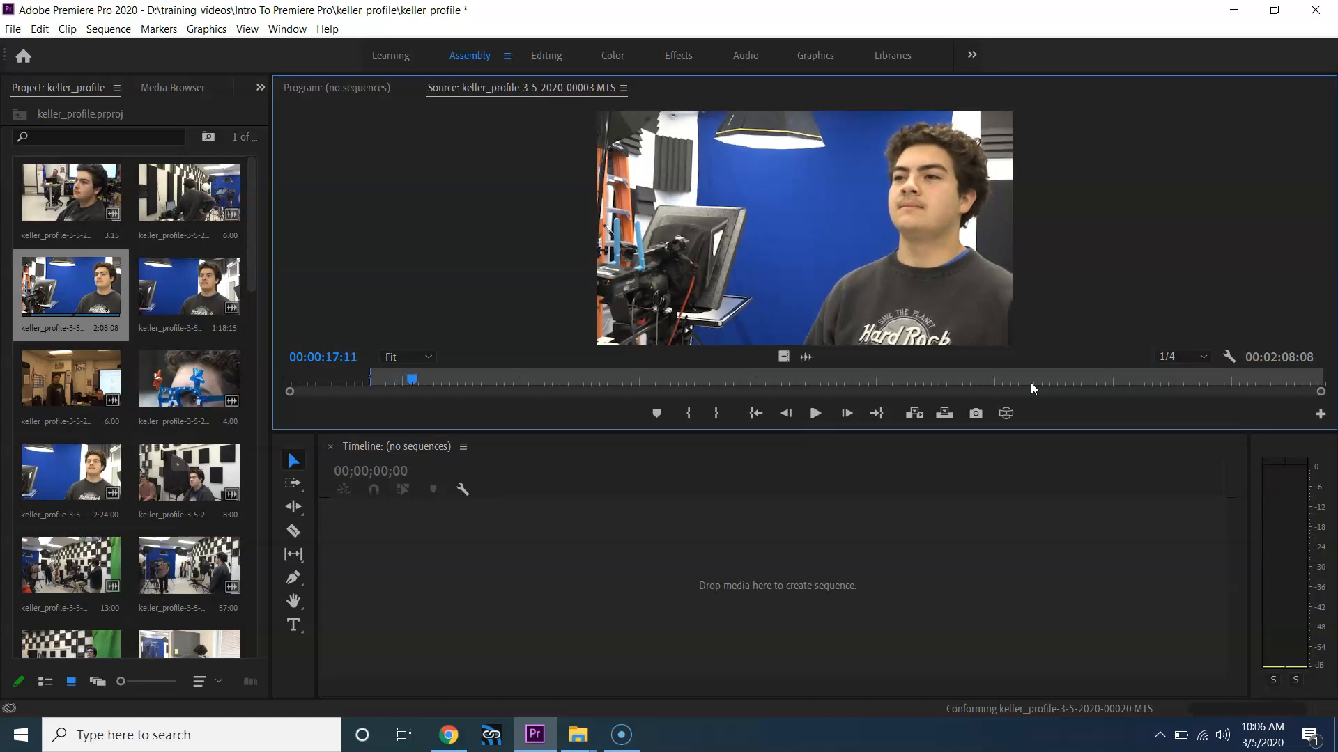
pyautogui.press('o')
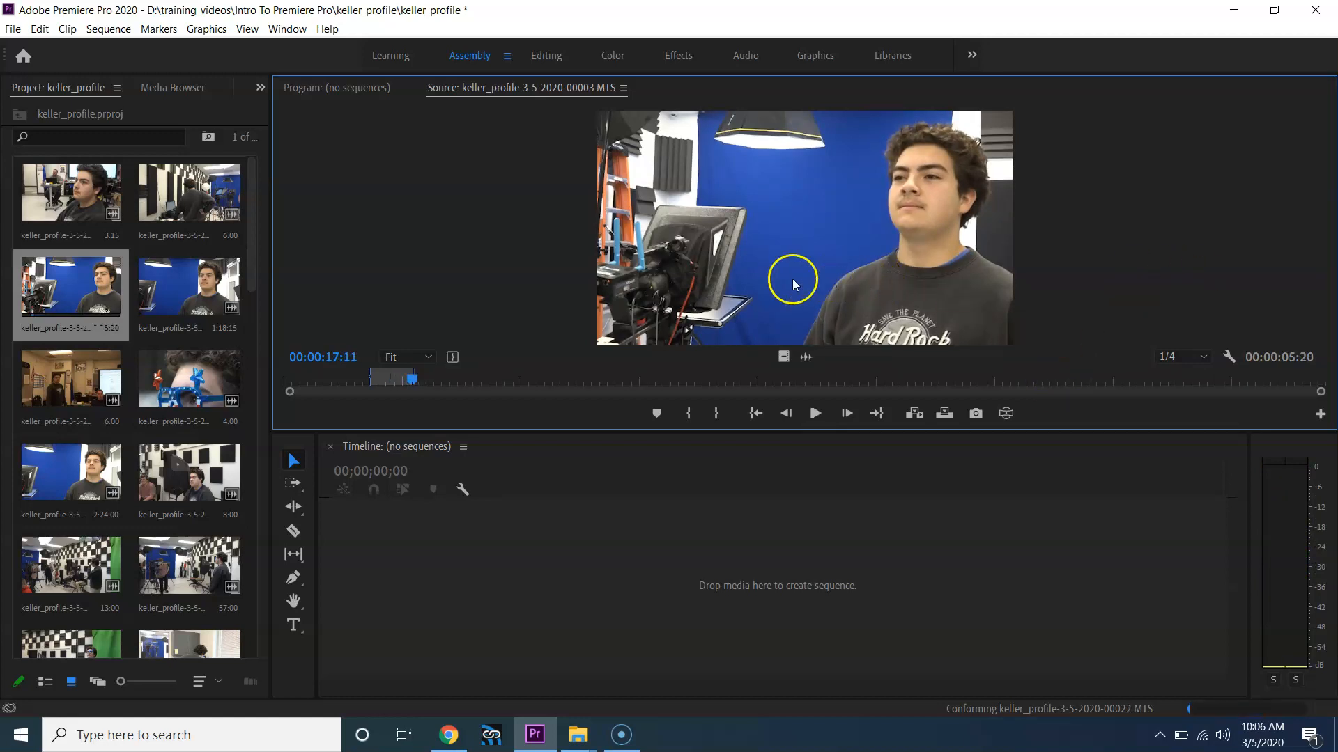
# Step: Create a sequence by placing the marked excerpt in the empty timeline, and scrub through it to about 00:00:05:01
pyautogui.moveTo(792, 240); pyautogui.dragTo(637, 582)
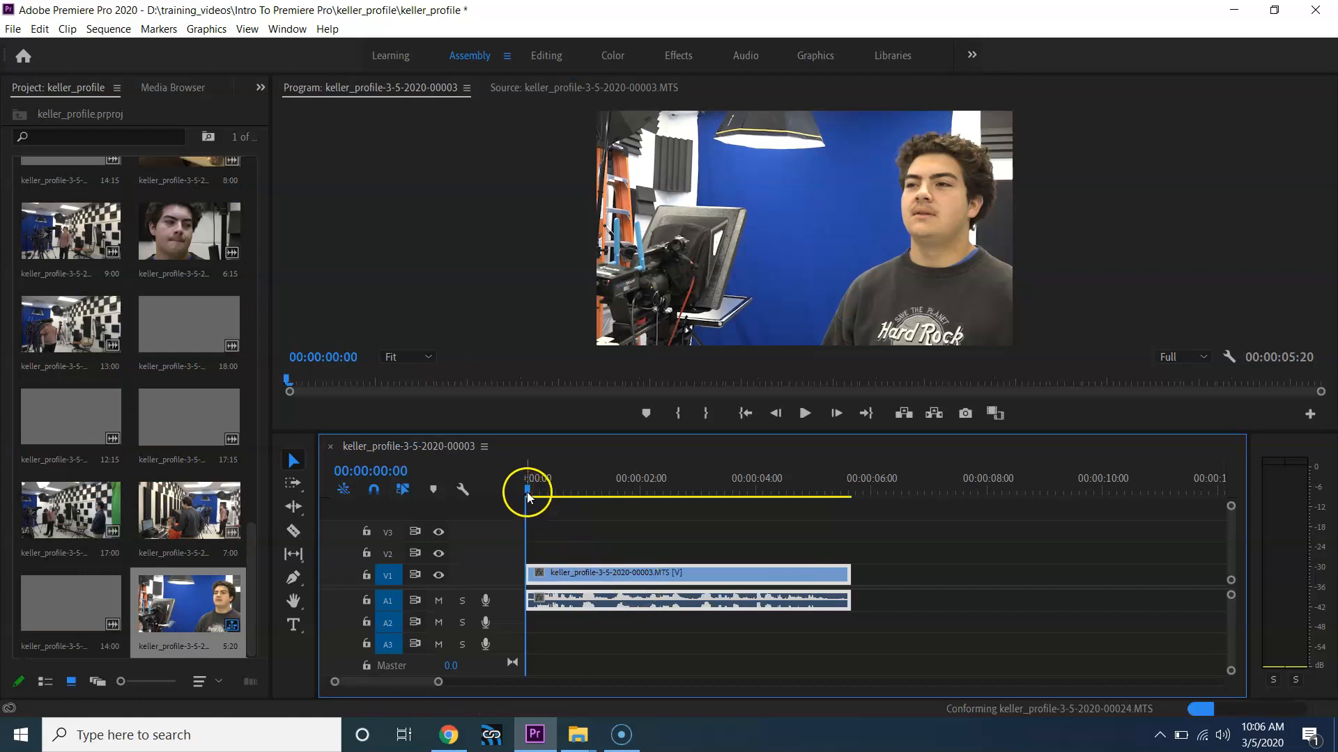
pyautogui.moveTo(526, 488); pyautogui.dragTo(819, 506)
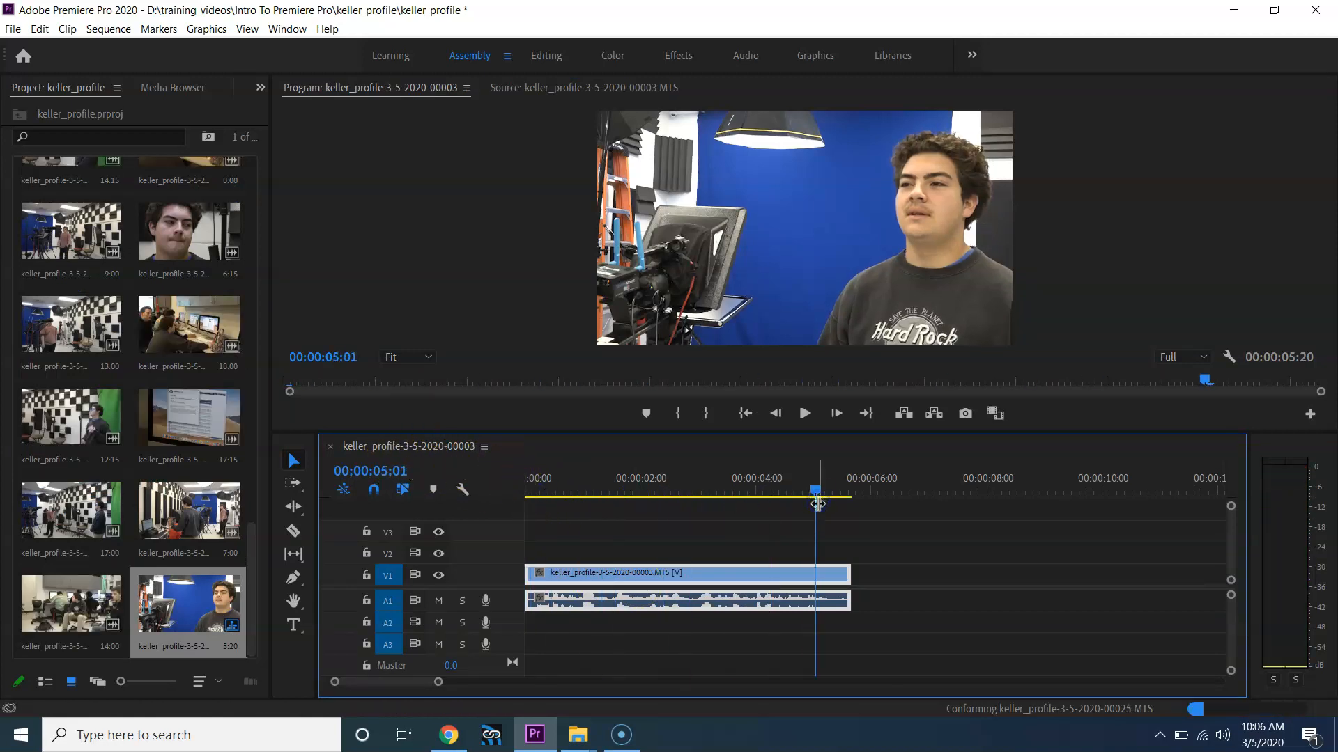
pyautogui.click(317, 97)
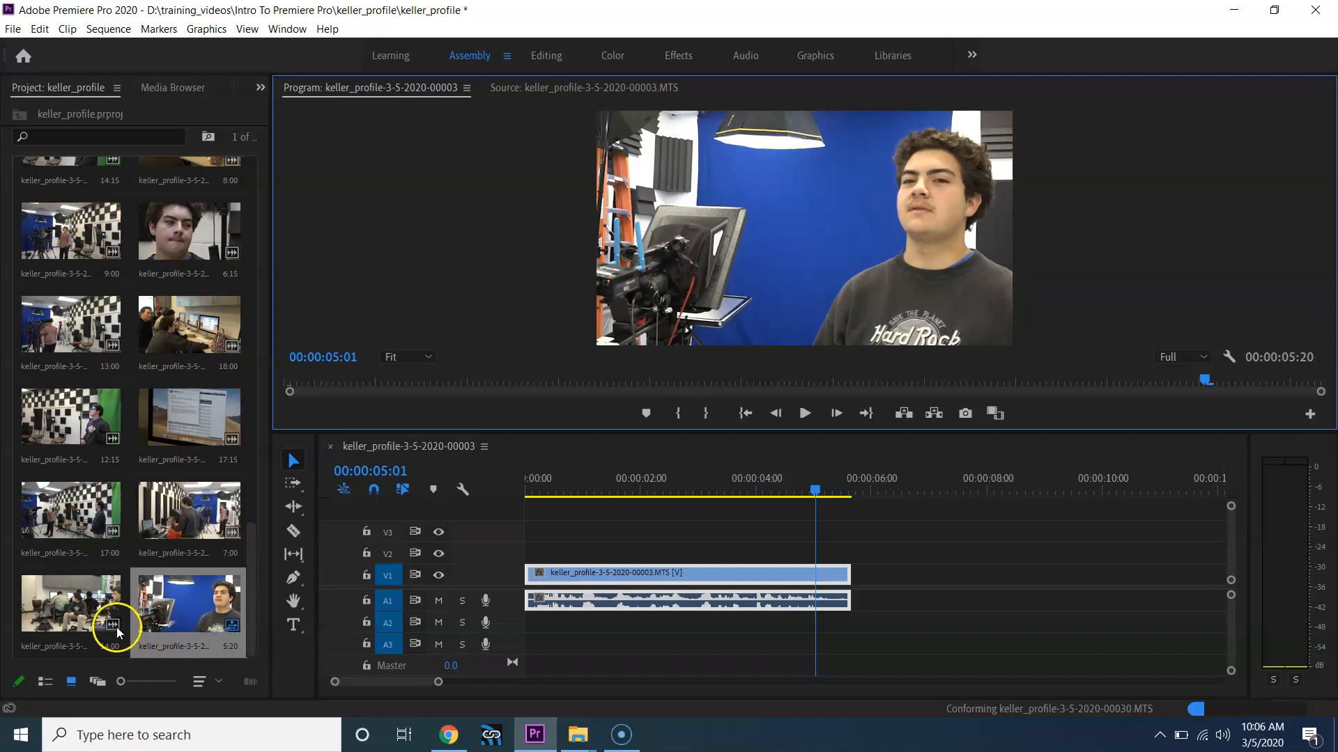
# Step: Rename the new sequence keller_profile in the project
pyautogui.click(183, 646)
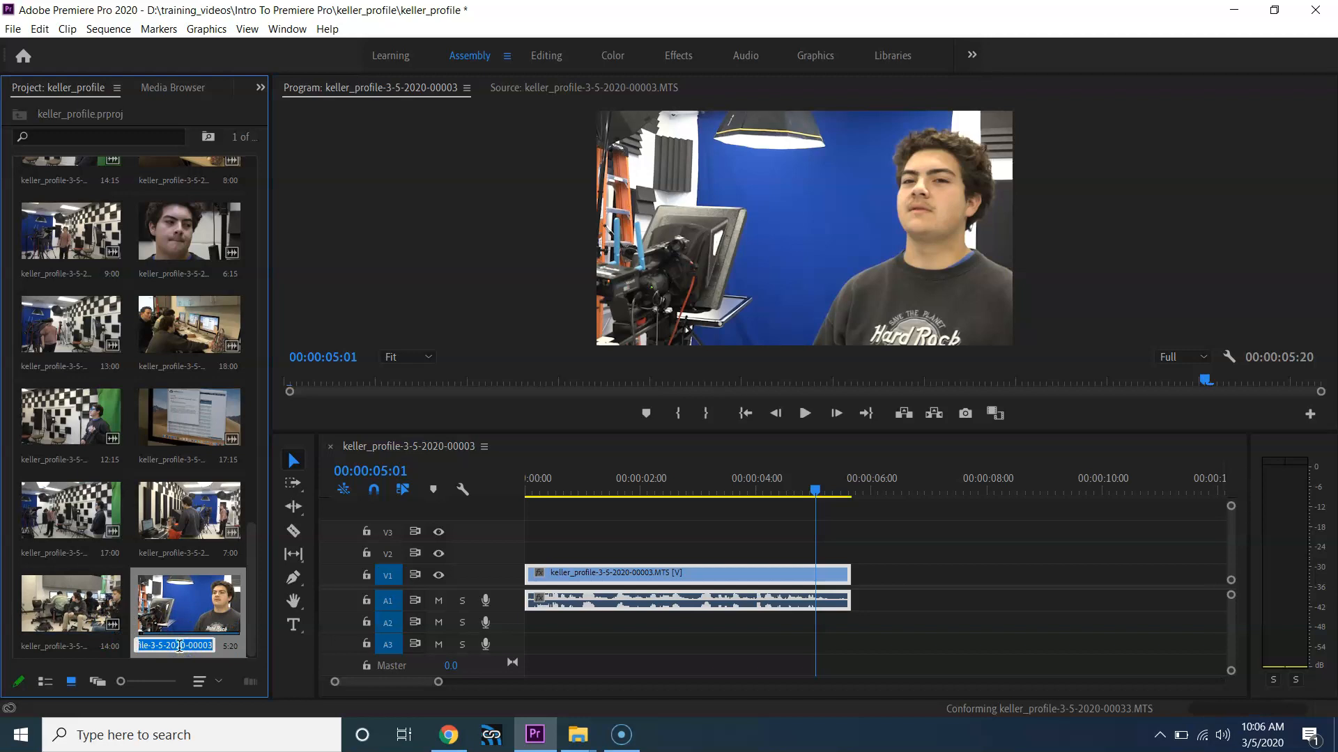
pyautogui.write('keller')
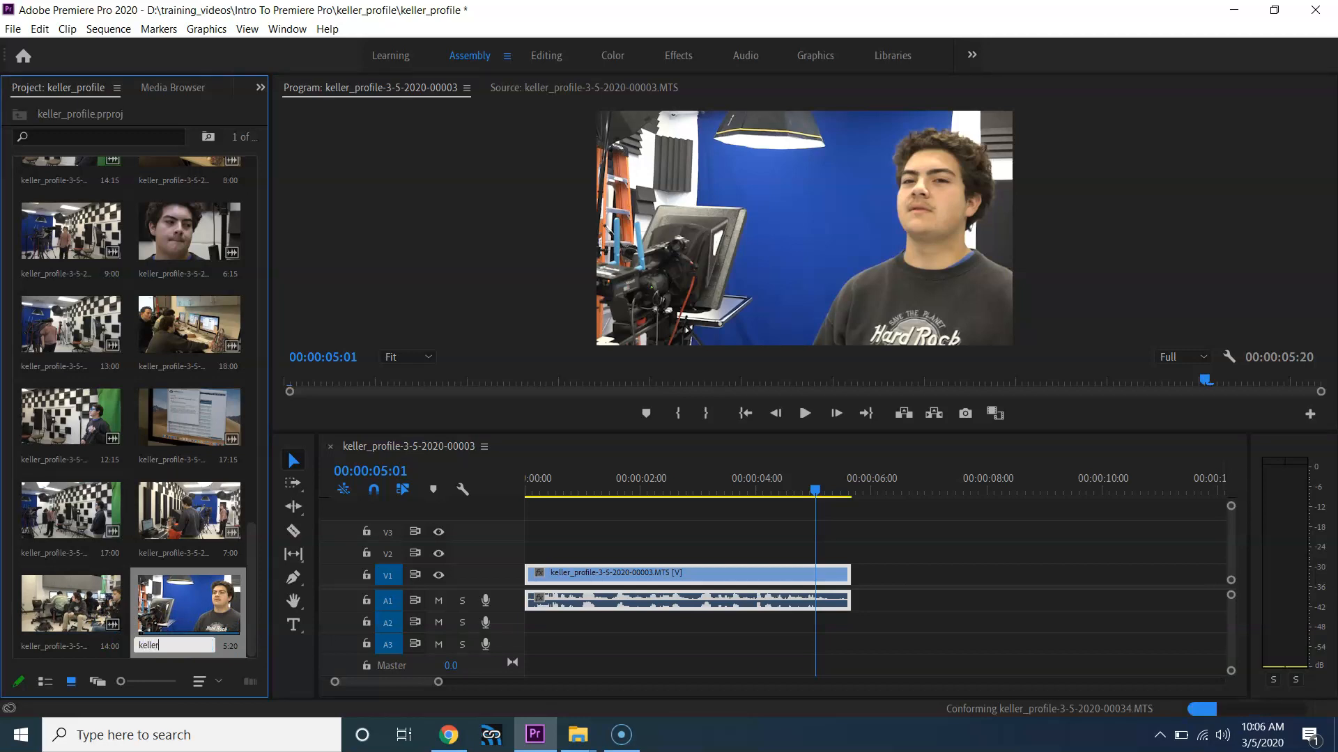
pyautogui.write('_profile')
pyautogui.press('Tab')
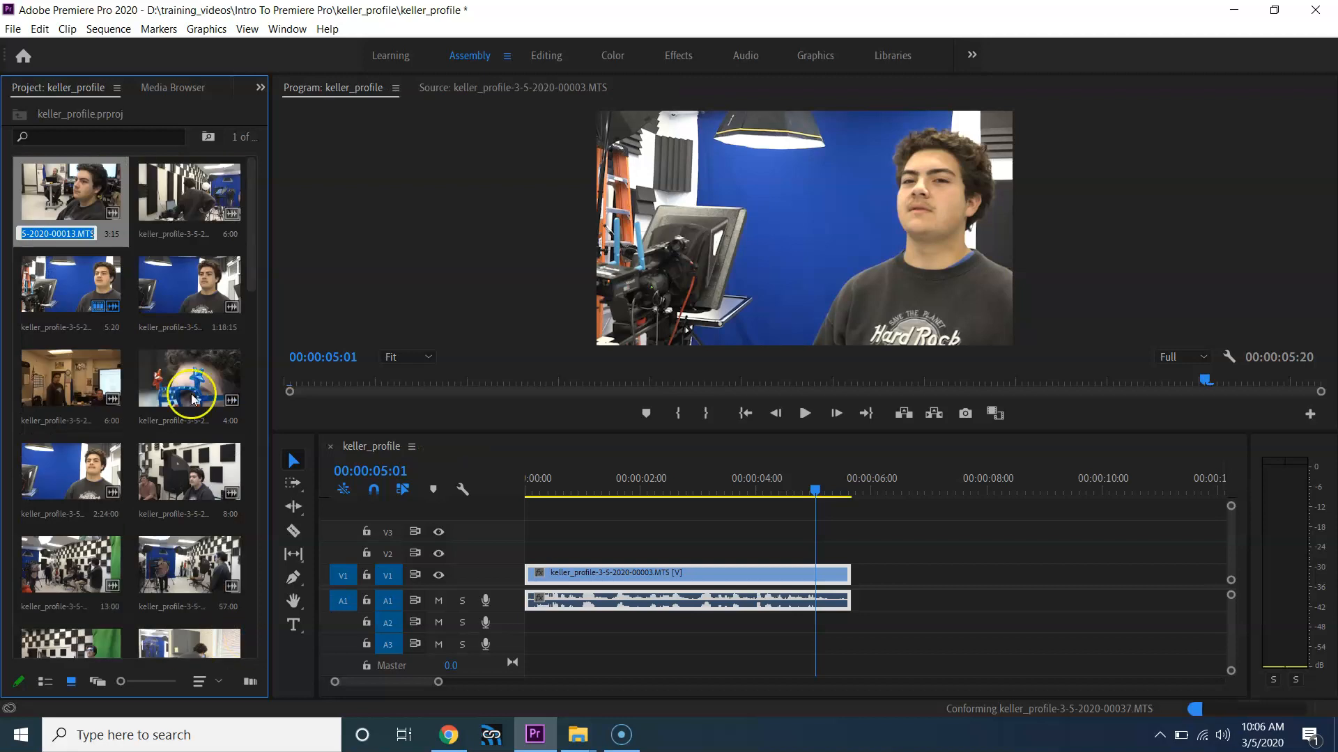
# Step: Locate the renamed sequence among the project items and play the timeline from its start
pyautogui.scroll(-5, 198, 411)
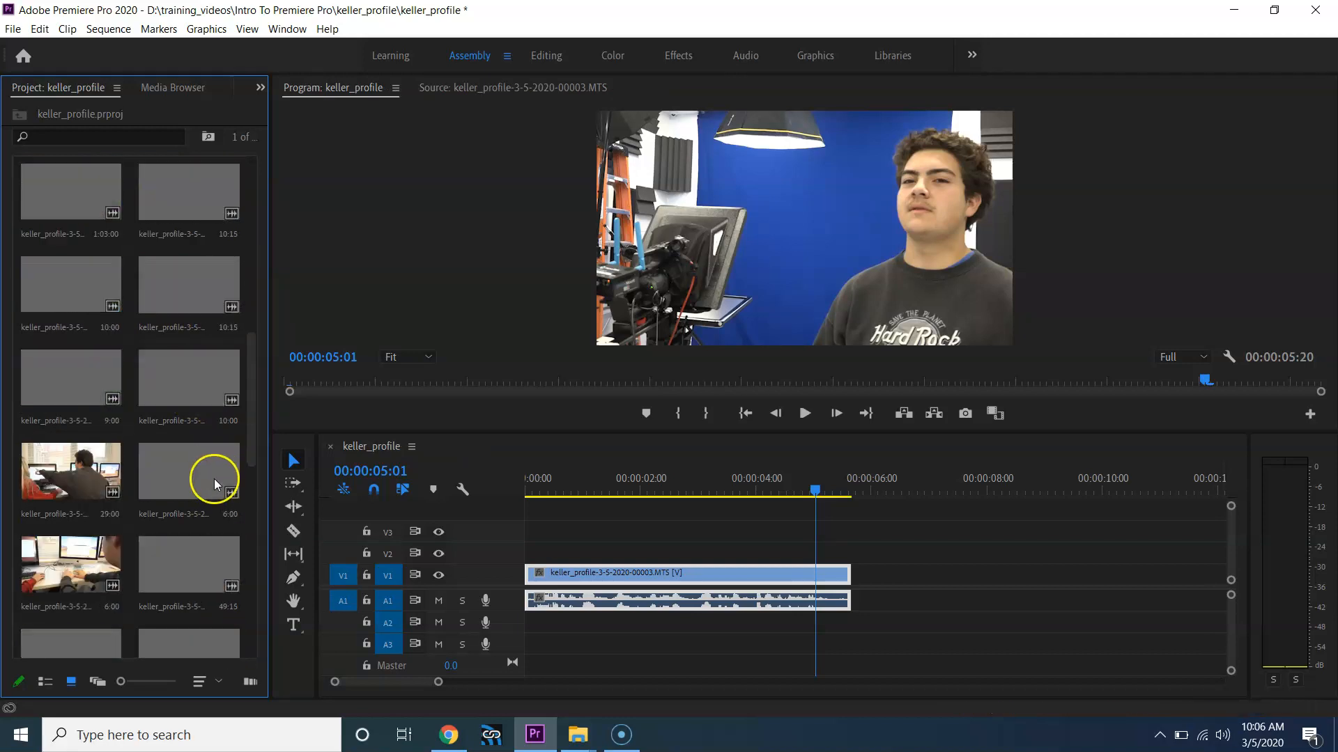
pyautogui.scroll(-5, 214, 480)
pyautogui.moveTo(637, 480); pyautogui.dragTo(524, 481)
pyautogui.press('space')
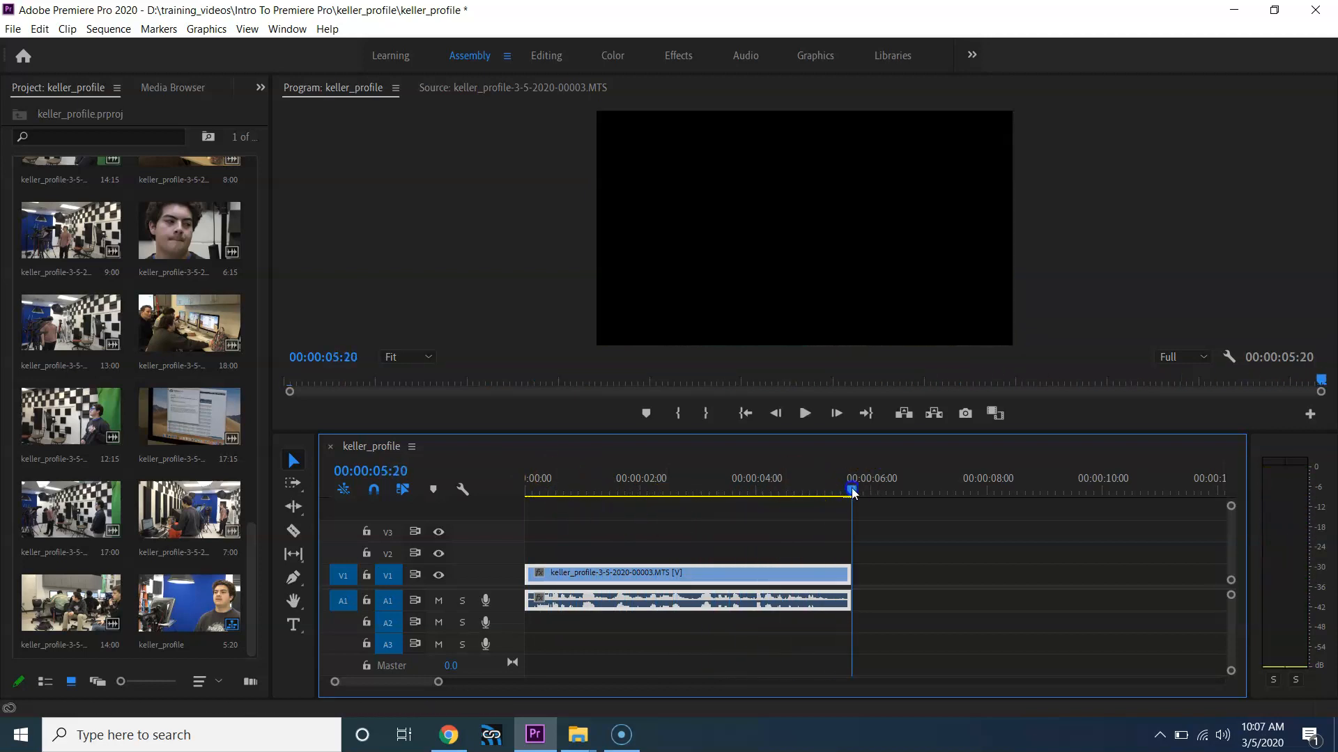
# Step: Mark the source clip from 00:00:22:10 to about 00:00:32 and append this excerpt after the first clip in the sequence
pyautogui.click(513, 87)
pyautogui.click(411, 377)
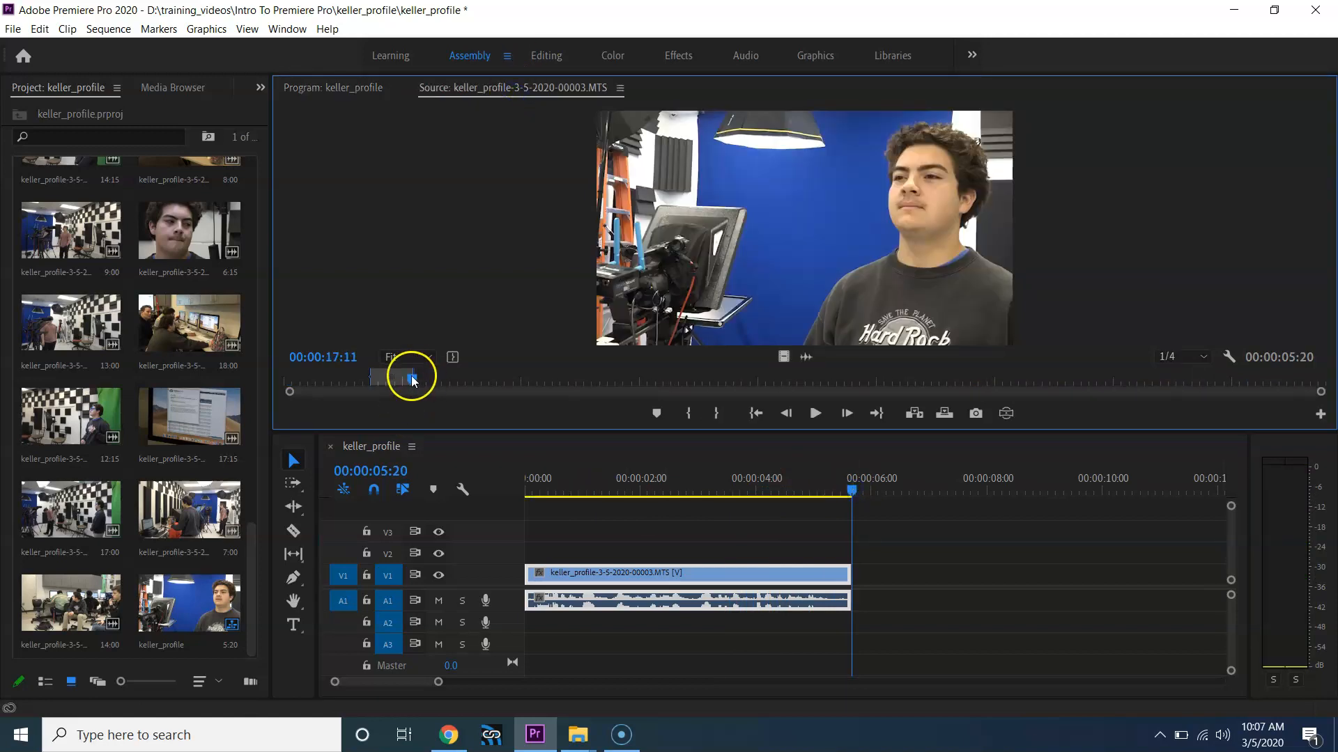
pyautogui.press('space')
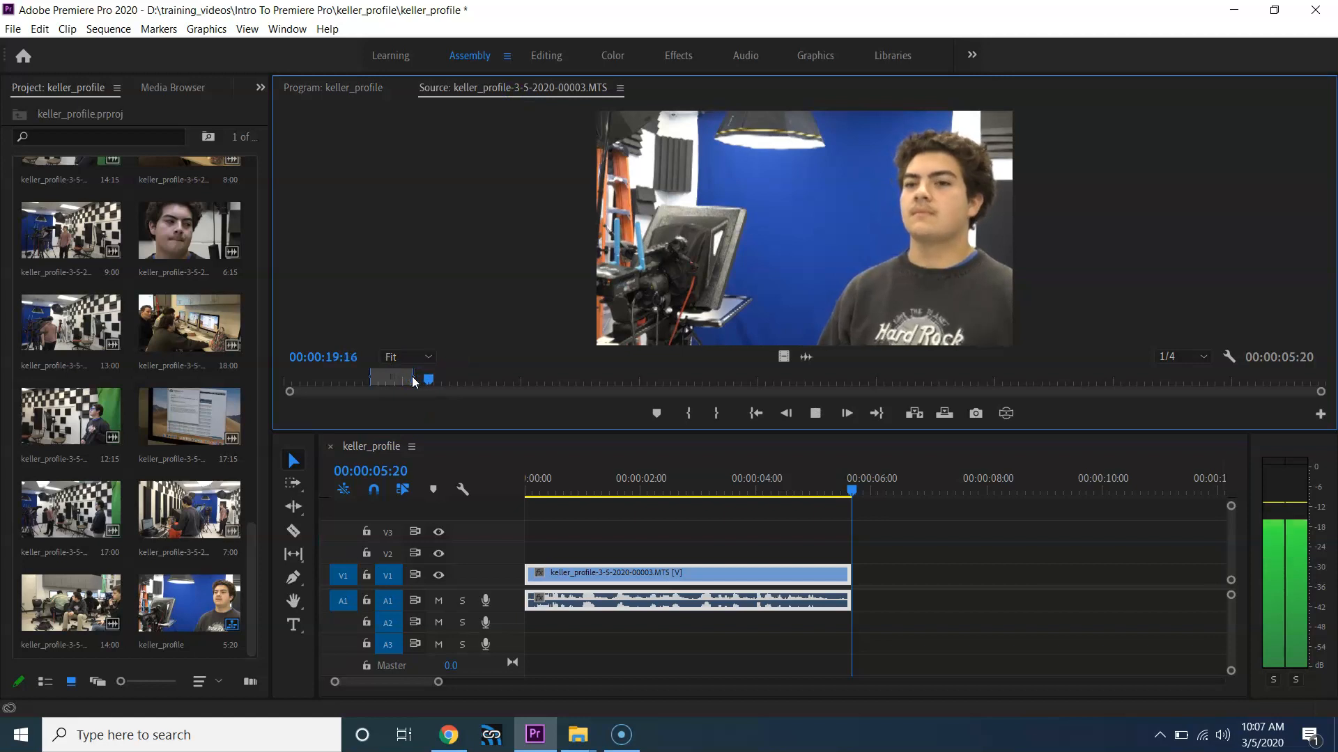
pyautogui.press('space')
pyautogui.hotkey('ctrl', 'shift', 'x')
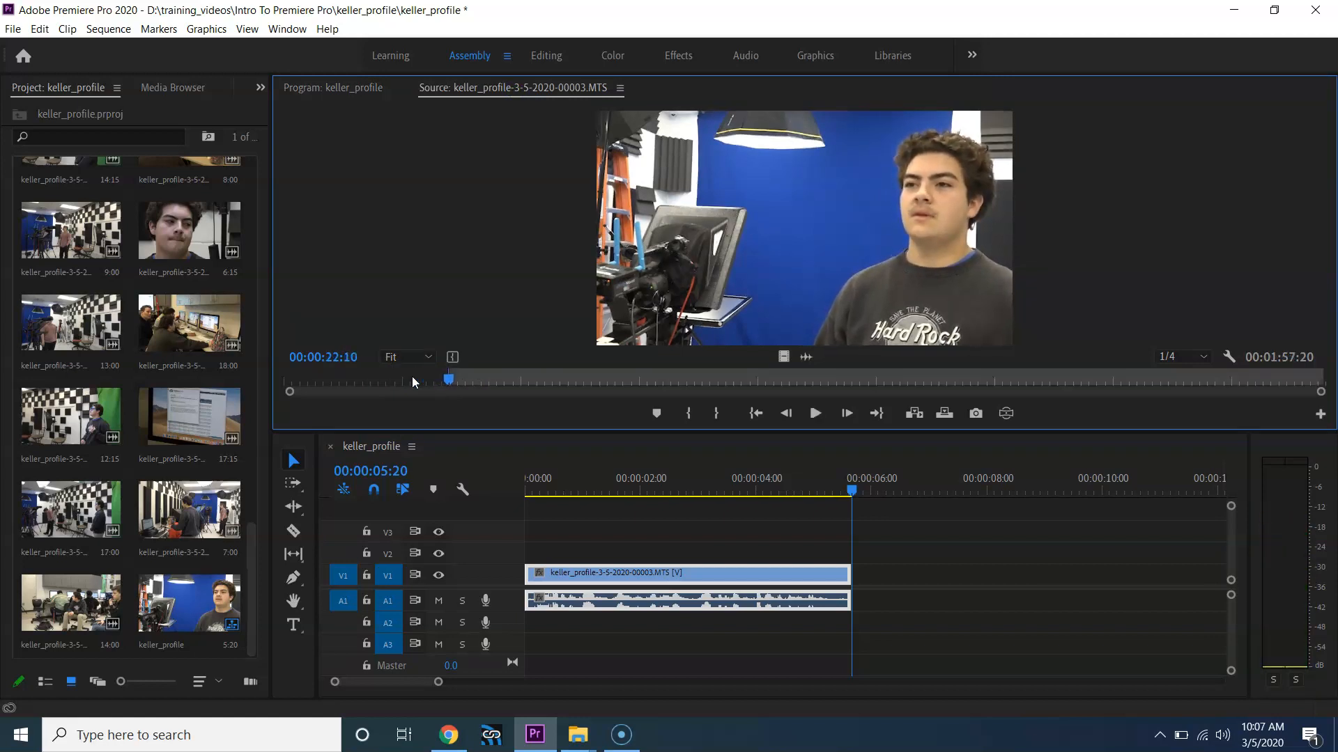
pyautogui.press('space')
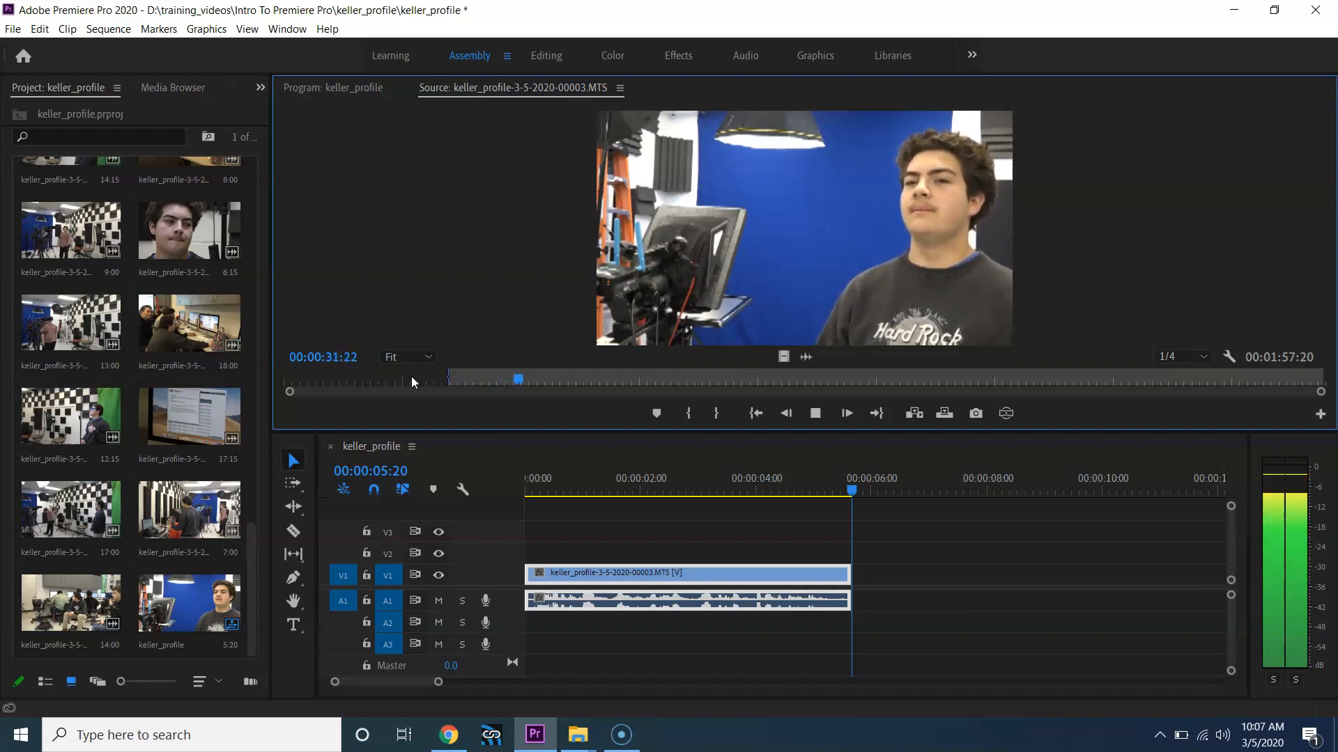
pyautogui.press('o')
pyautogui.moveTo(730, 256); pyautogui.dragTo(871, 588)
# Step: Play the sequence from about 00:00:02:09 to review how the first two excerpts join
pyautogui.moveTo(850, 488); pyautogui.dragTo(659, 502)
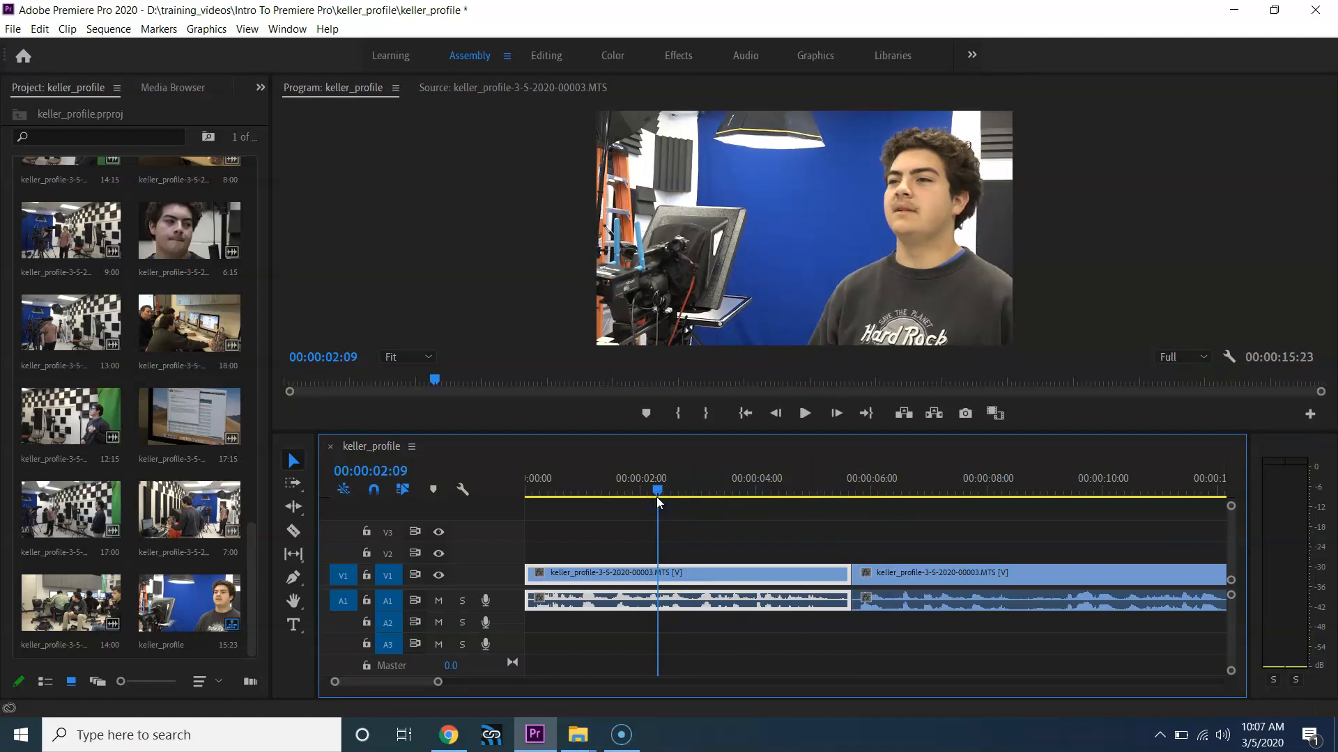
pyautogui.press('space')
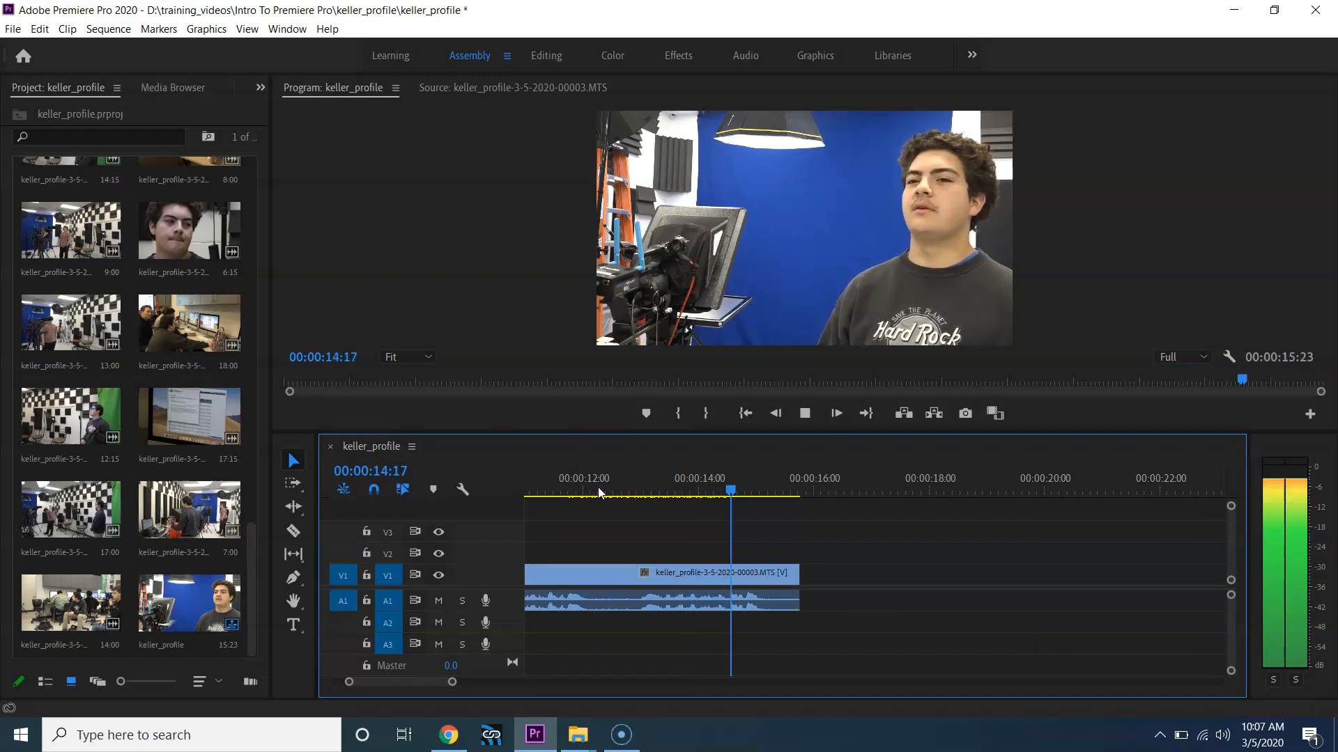
pyautogui.click(328, 326)
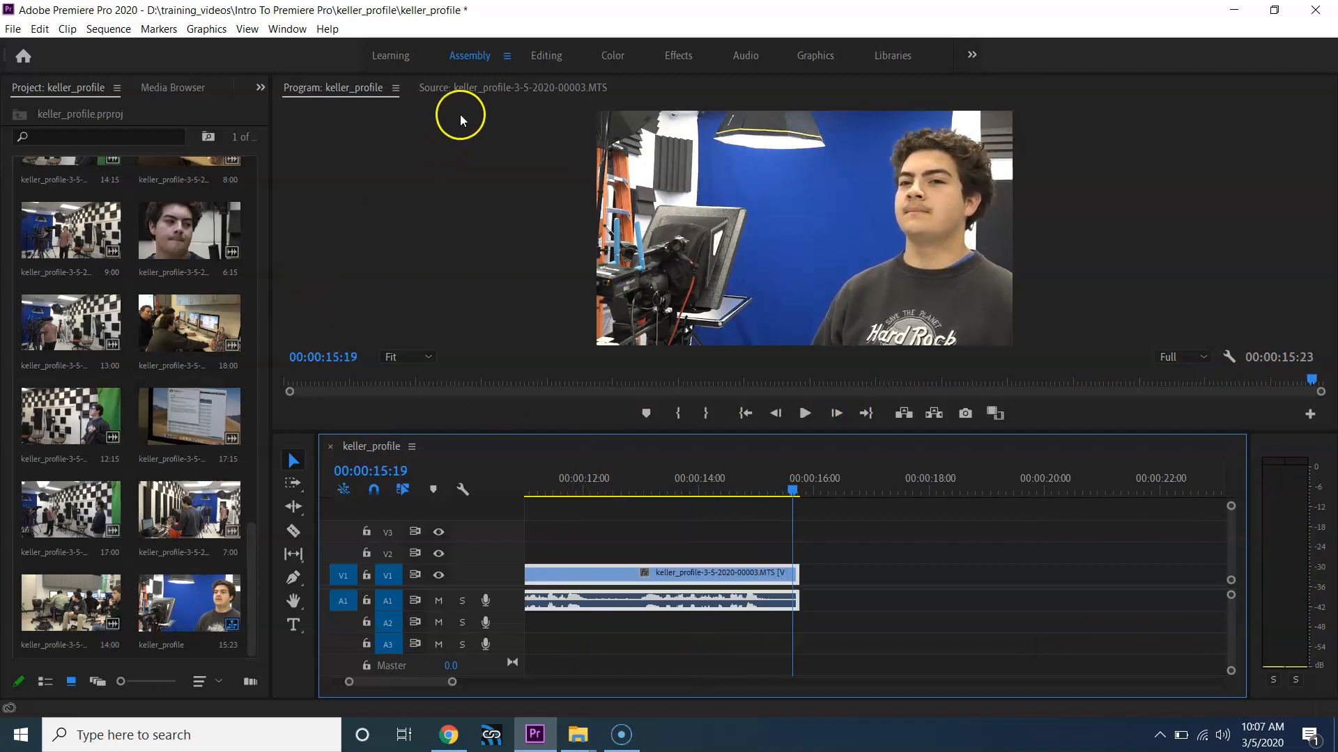
# Step: Mark a five-second excerpt of the source clip ending at 00:00:55:08 and append it after the second clip in the sequence
pyautogui.click(471, 89)
pyautogui.hotkey('ctrl', 'shift', 'x')
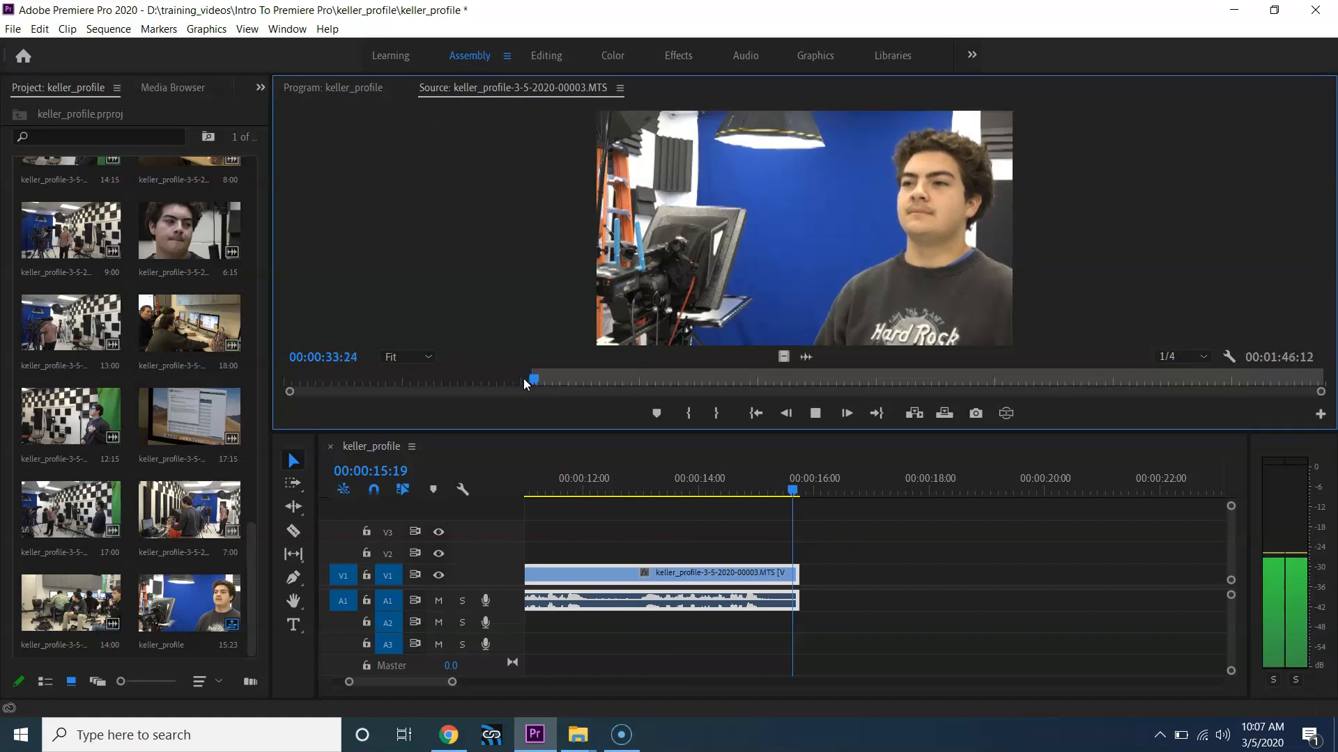
pyautogui.press('space')
pyautogui.press('space')
pyautogui.press('space')
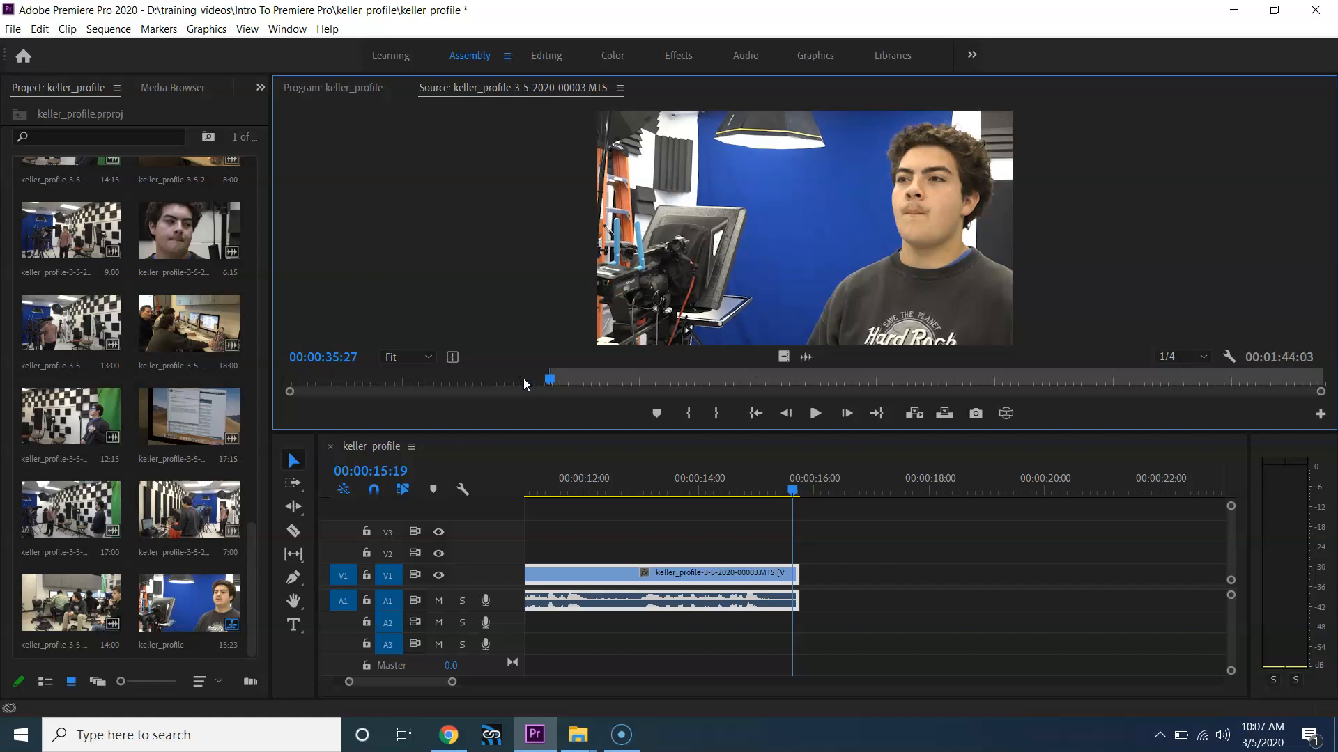
pyautogui.press('space')
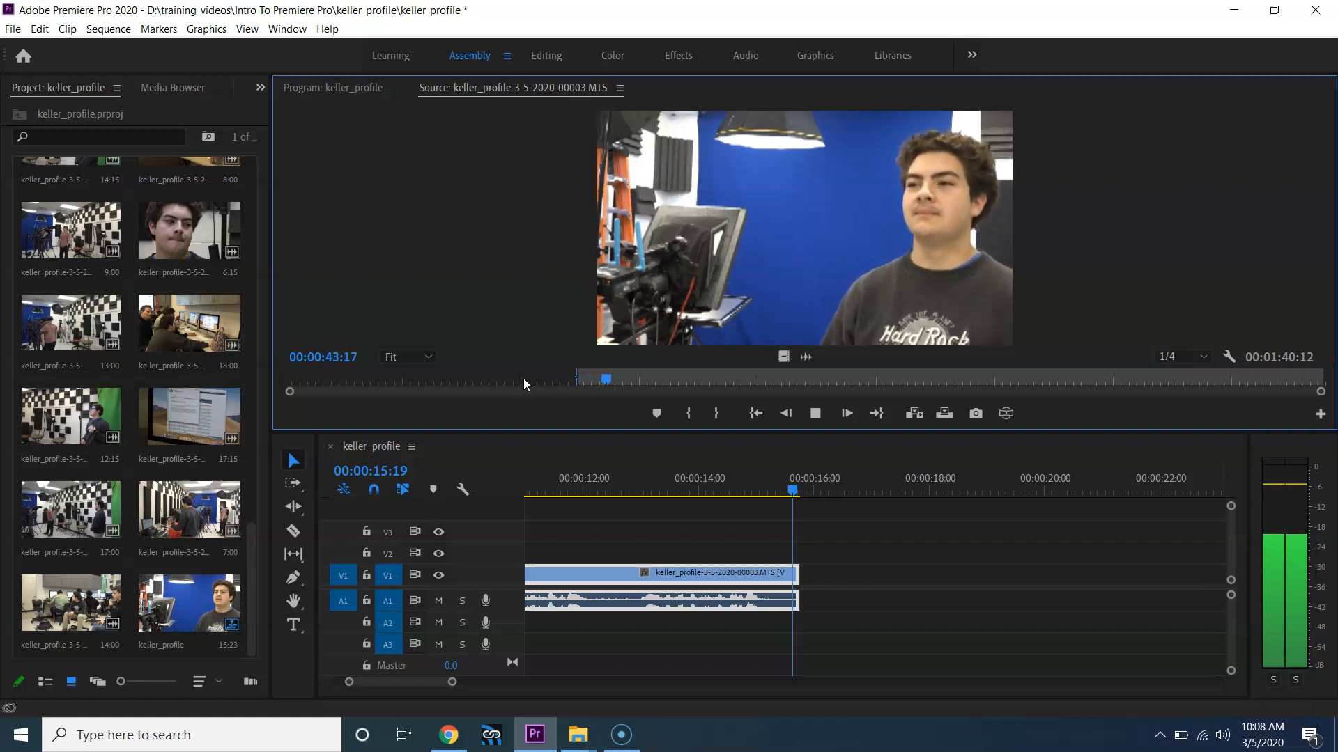
pyautogui.press('space')
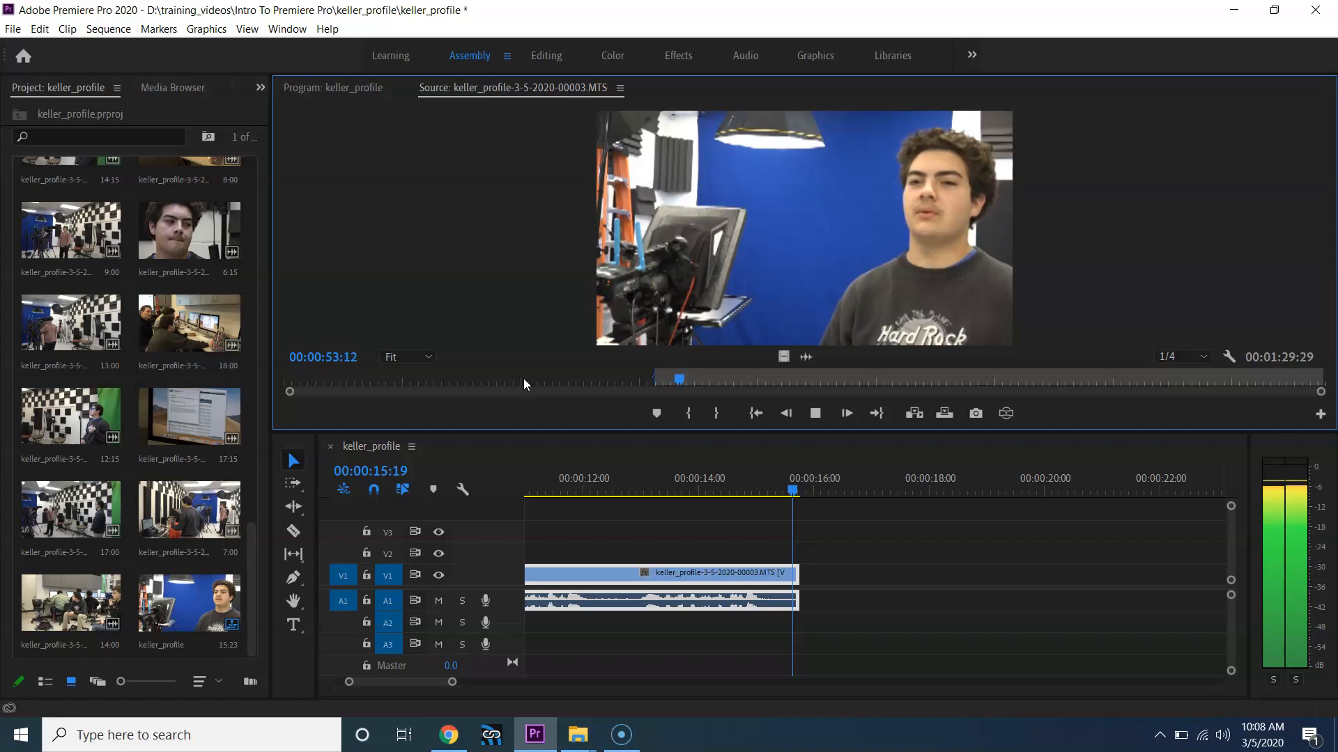
pyautogui.press('o')
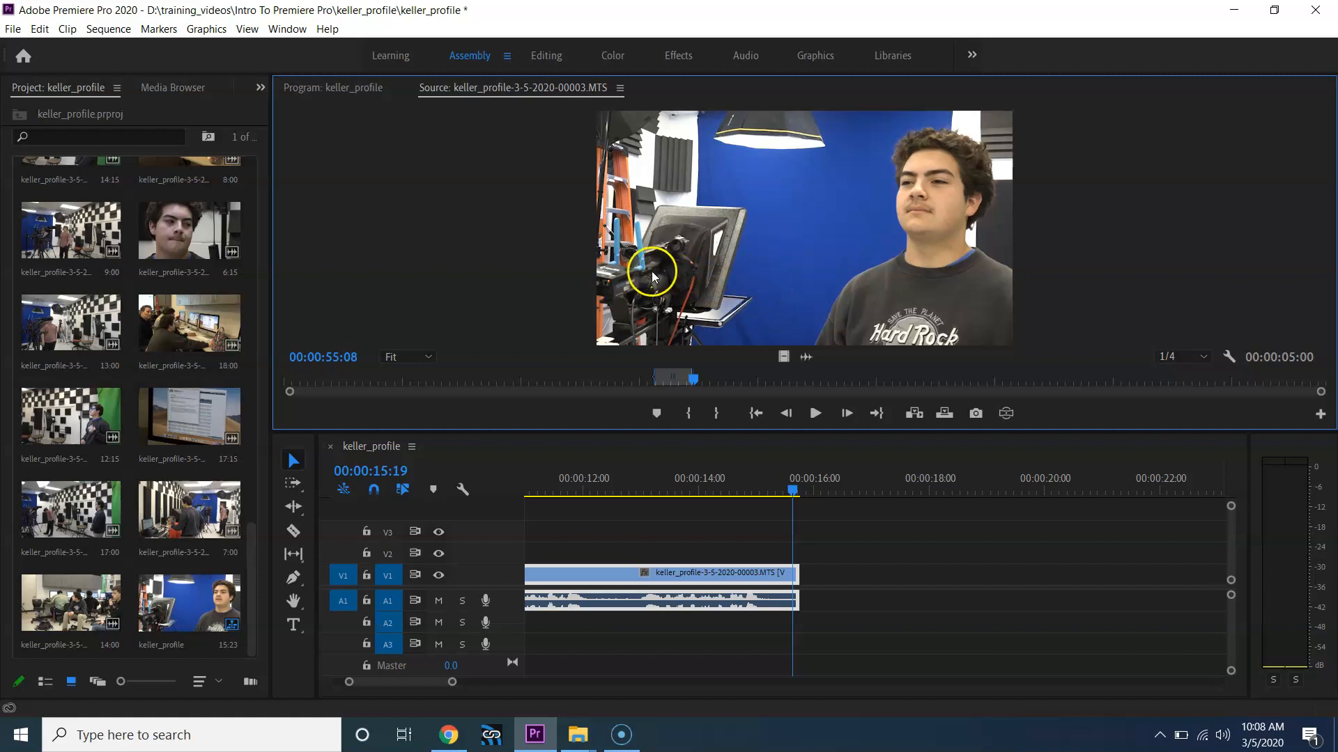
pyautogui.moveTo(667, 288); pyautogui.dragTo(802, 573)
# Step: Play across the cut into the third clip, trim about one second off its beginning and close the gap
pyautogui.click(760, 506)
pyautogui.click(738, 487)
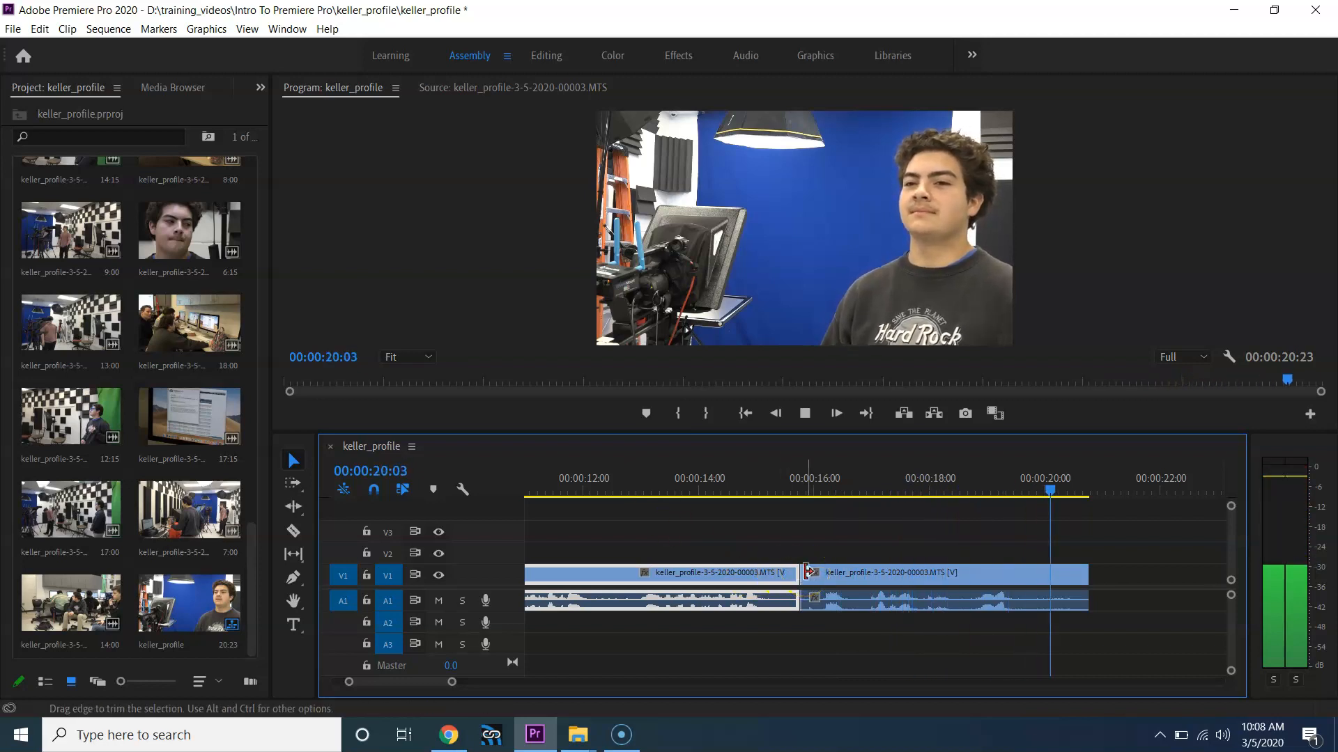
pyautogui.click(818, 572)
pyautogui.moveTo(818, 572)
pyautogui.mouseDown()
pyautogui.moveTo(866, 573)
pyautogui.moveTo(801, 573)
pyautogui.moveTo(883, 577)
pyautogui.moveTo(827, 584)
pyautogui.mouseUp()
# Step: Play the trimmed third clip and shorten its end to 00:00:19:07
pyautogui.moveTo(802, 491); pyautogui.dragTo(756, 490)
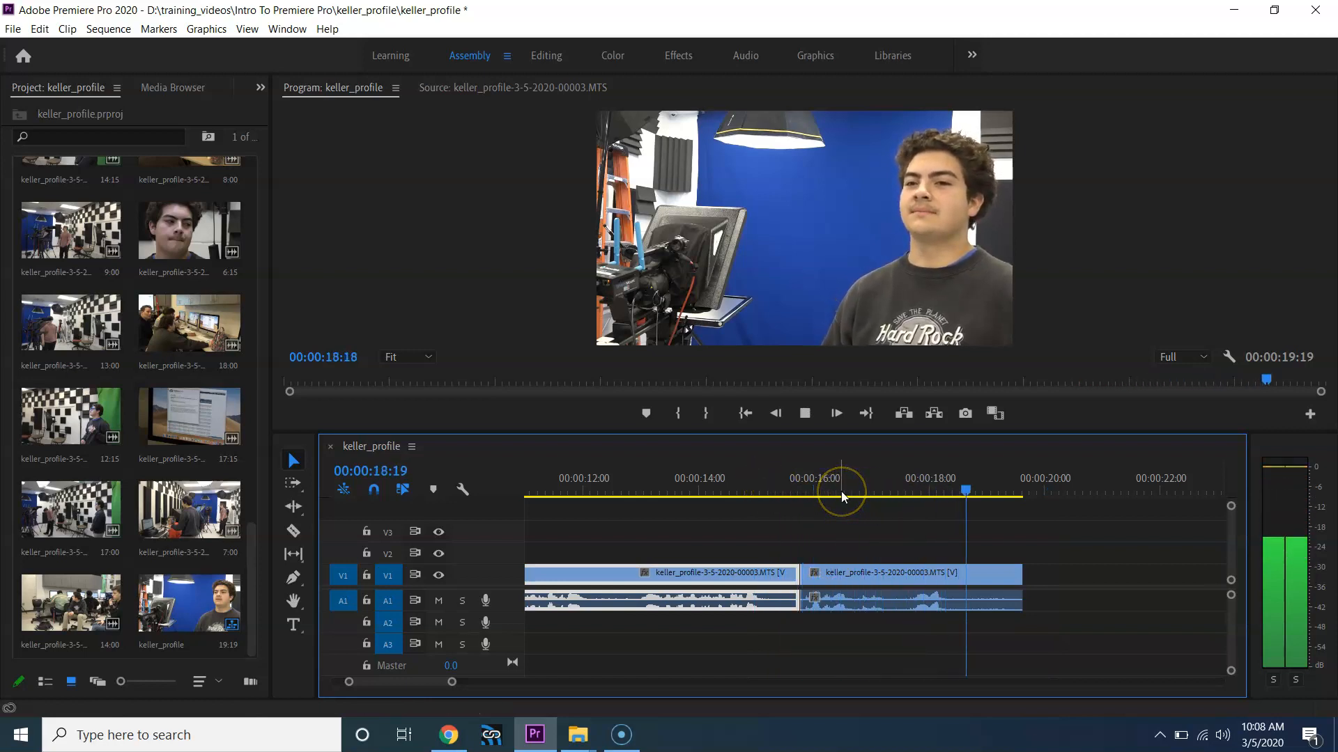
pyautogui.press('space')
pyautogui.moveTo(1022, 574); pyautogui.dragTo(1000, 574)
# Step: Mark the source clip from about 00:01:02 to about 00:01:10 and append this excerpt after the third clip
pyautogui.click(511, 88)
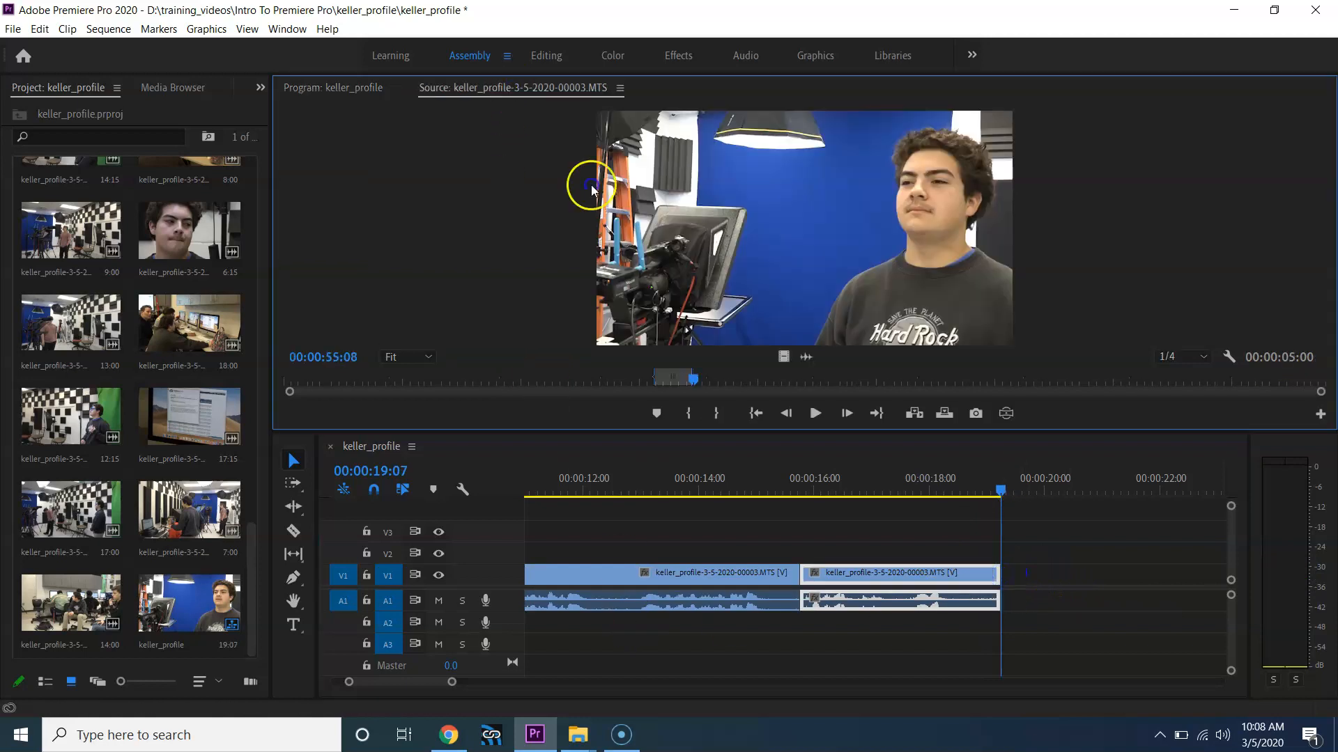
pyautogui.press('space')
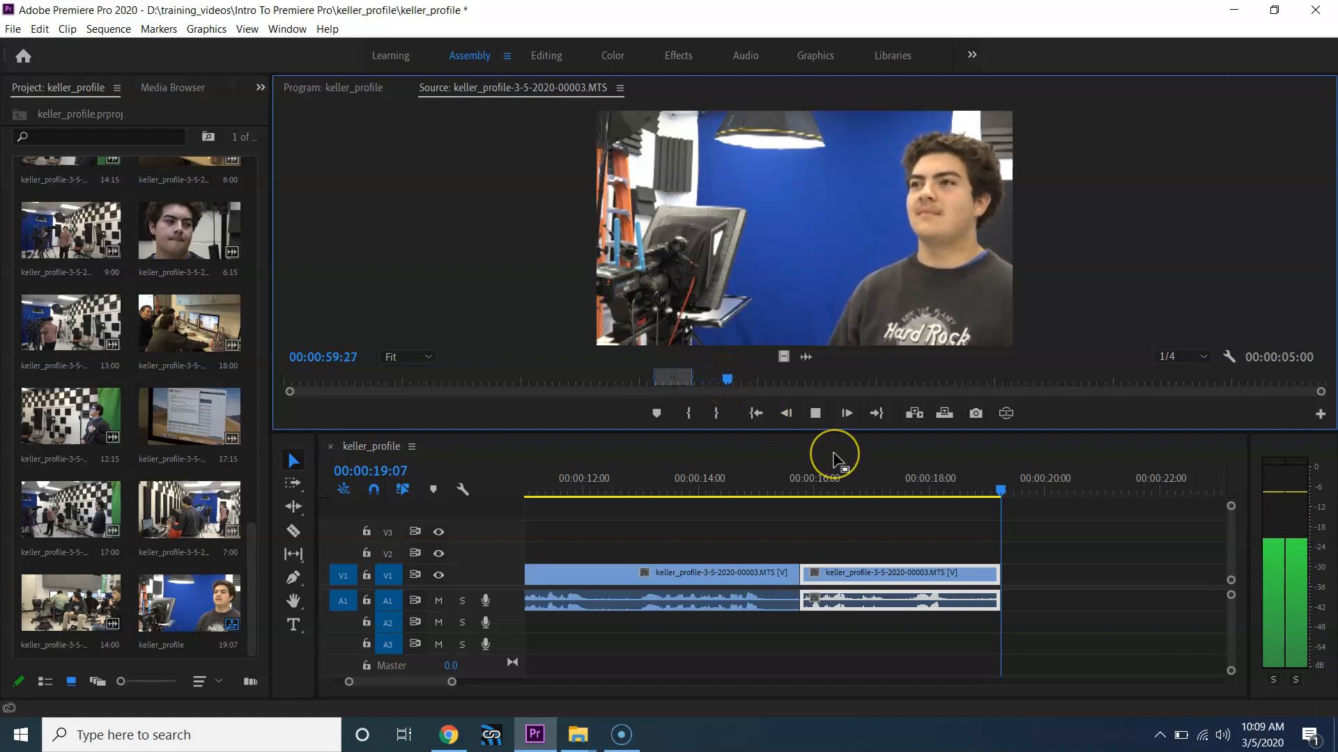
pyautogui.press('i')
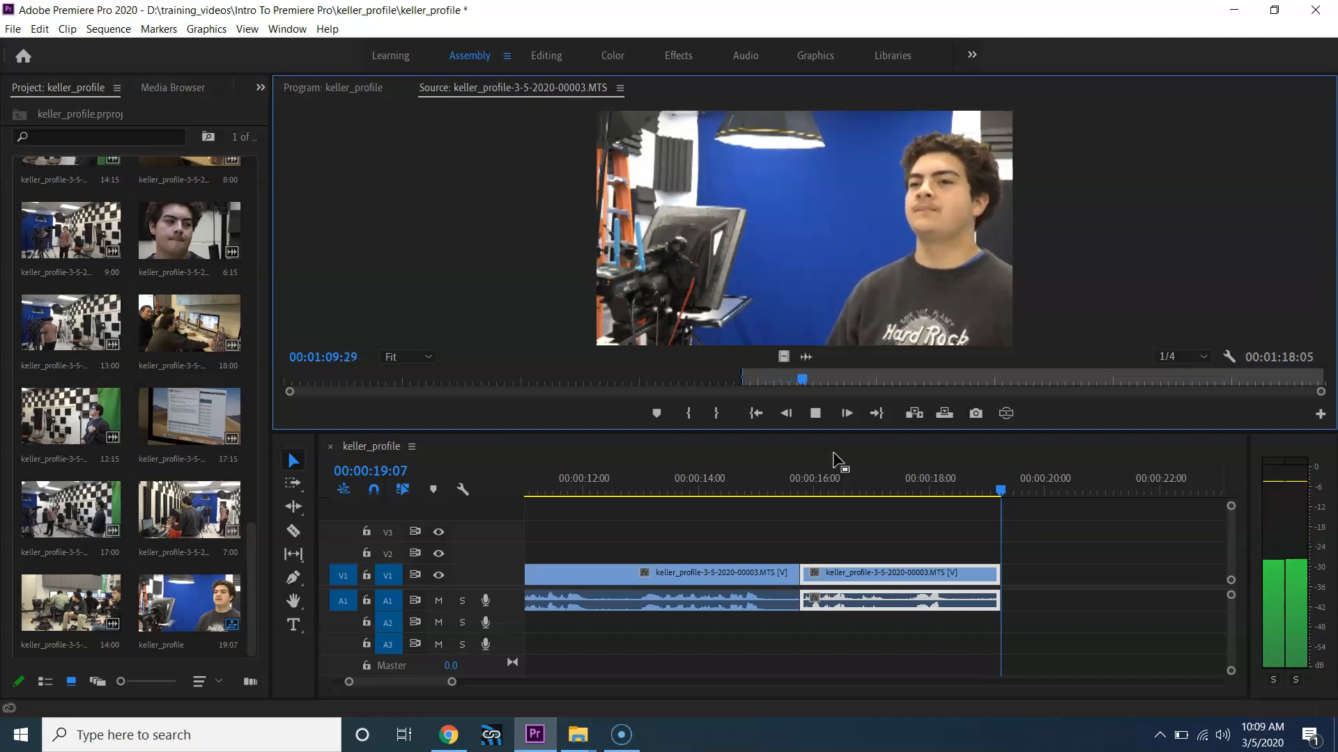
pyautogui.press('o')
pyautogui.moveTo(785, 358); pyautogui.dragTo(1001, 574)
# Step: Review the assembled four-clip sequence from its beginning, playing and scrubbing to about 00:00:04:04 in the first clip
pyautogui.moveTo(1004, 492); pyautogui.dragTo(925, 489)
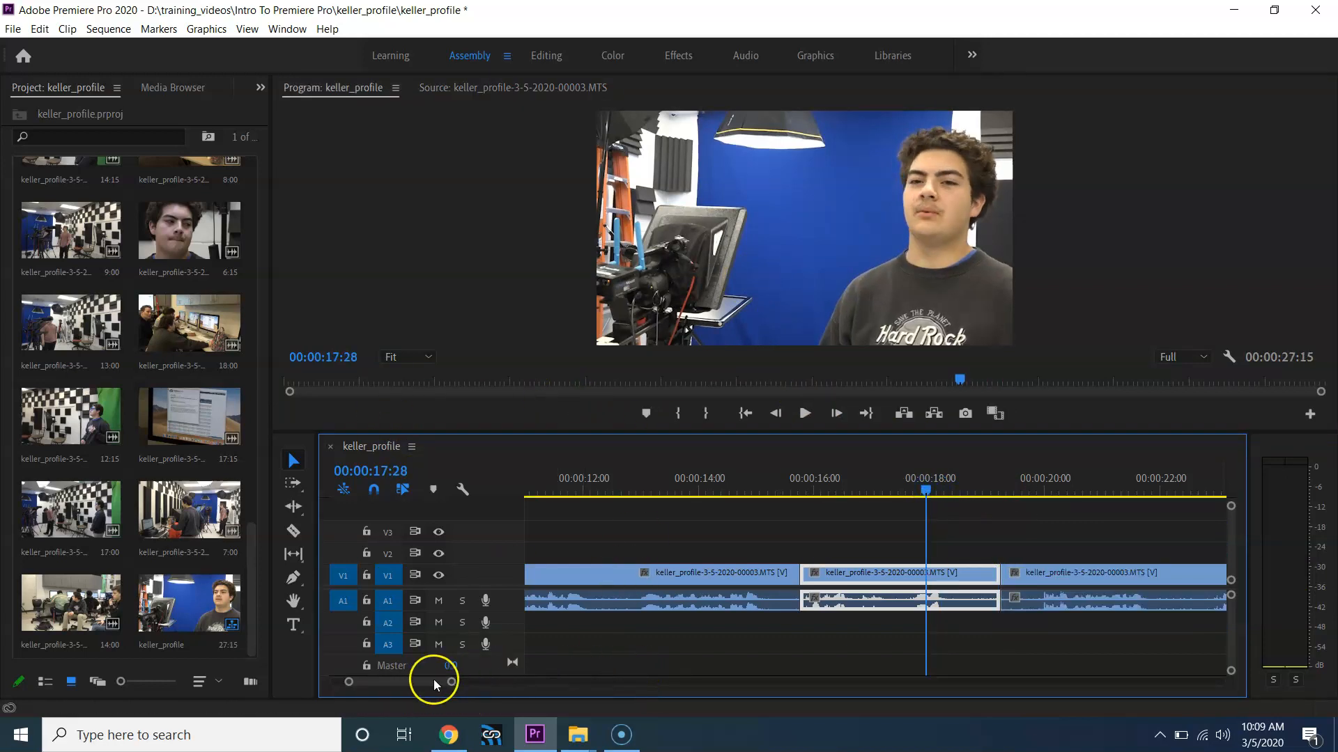
pyautogui.moveTo(451, 682); pyautogui.dragTo(692, 683)
pyautogui.click(711, 492)
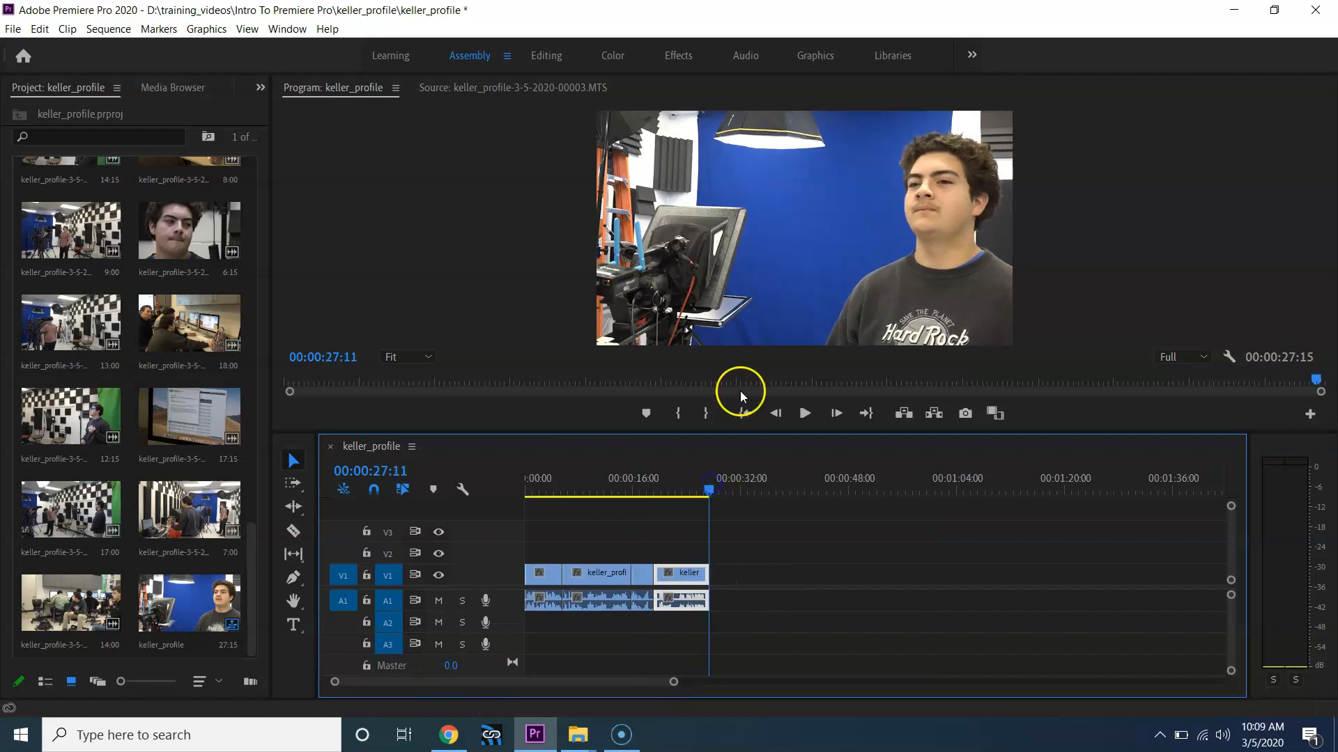
pyautogui.press('Home')
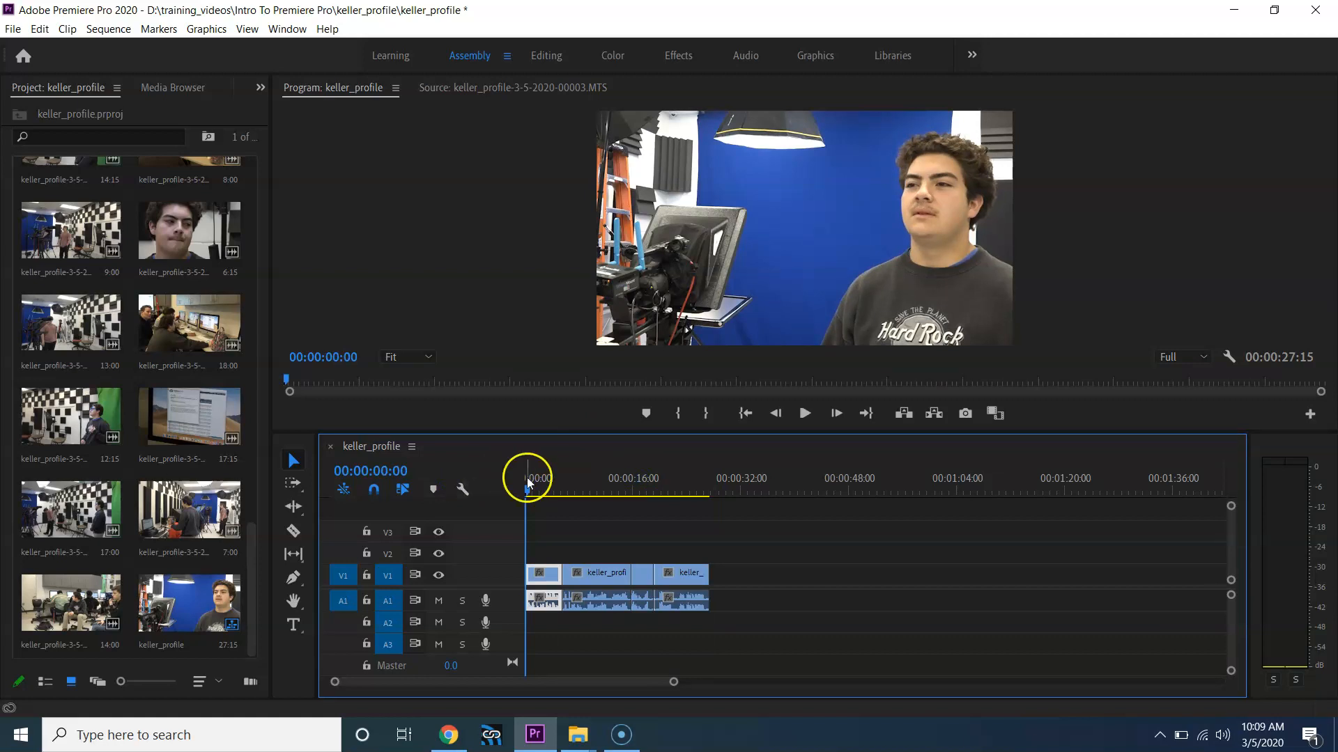
pyautogui.press('space')
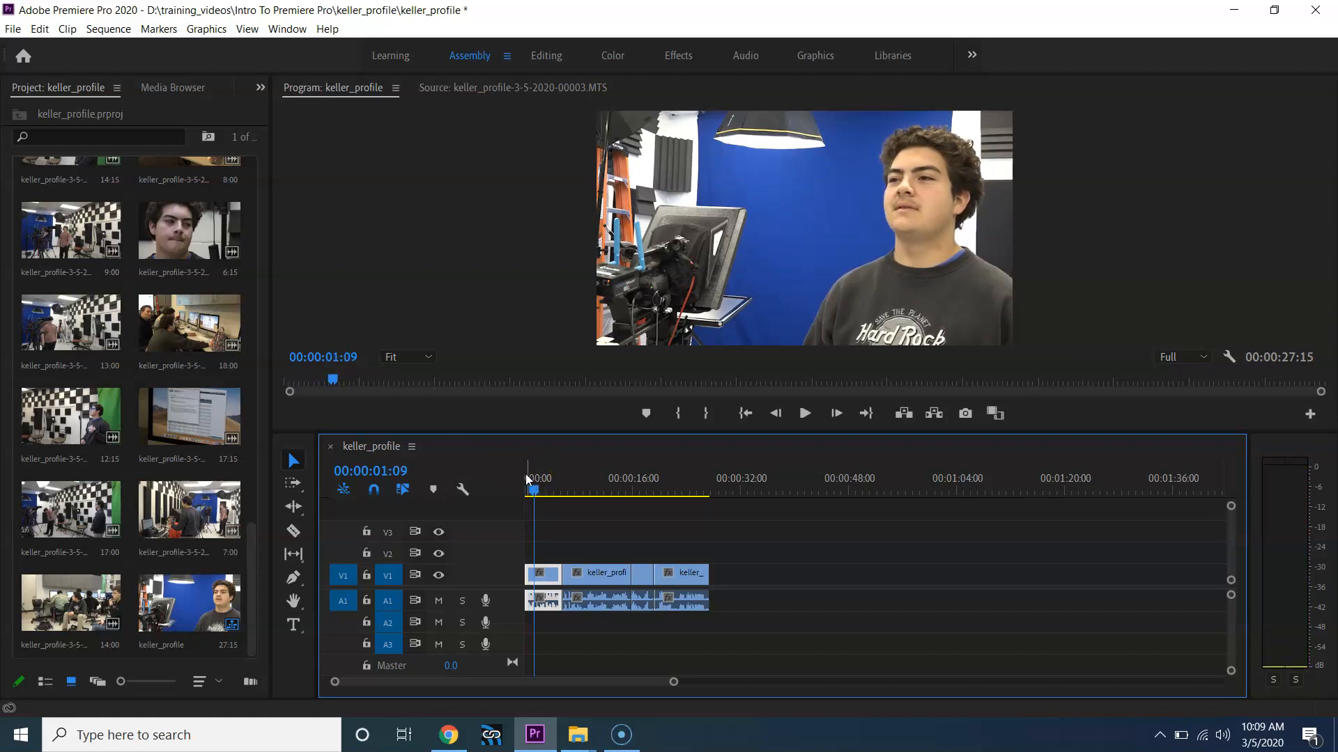
pyautogui.moveTo(537, 489); pyautogui.dragTo(555, 489)
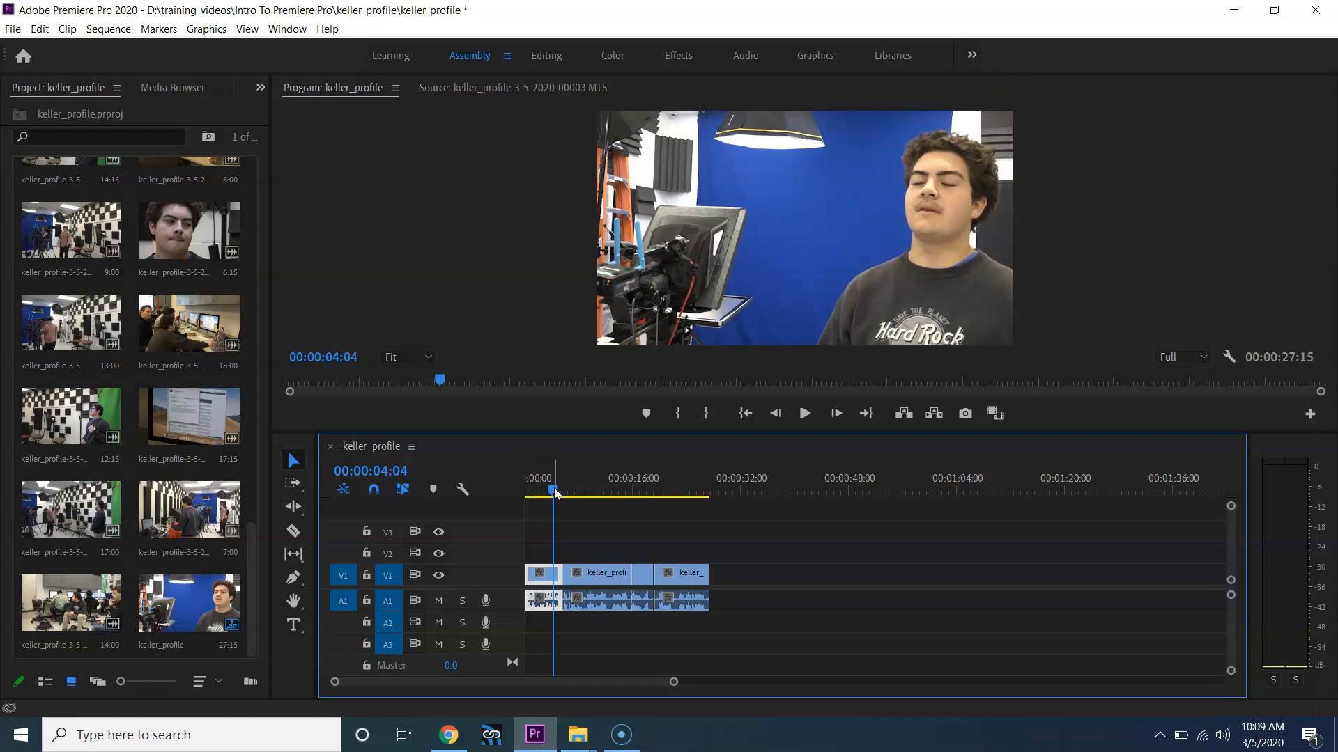
# Step: Play across the cuts between the assembled clips, and replay the sequence from its beginning through the first cut
pyautogui.press('space')
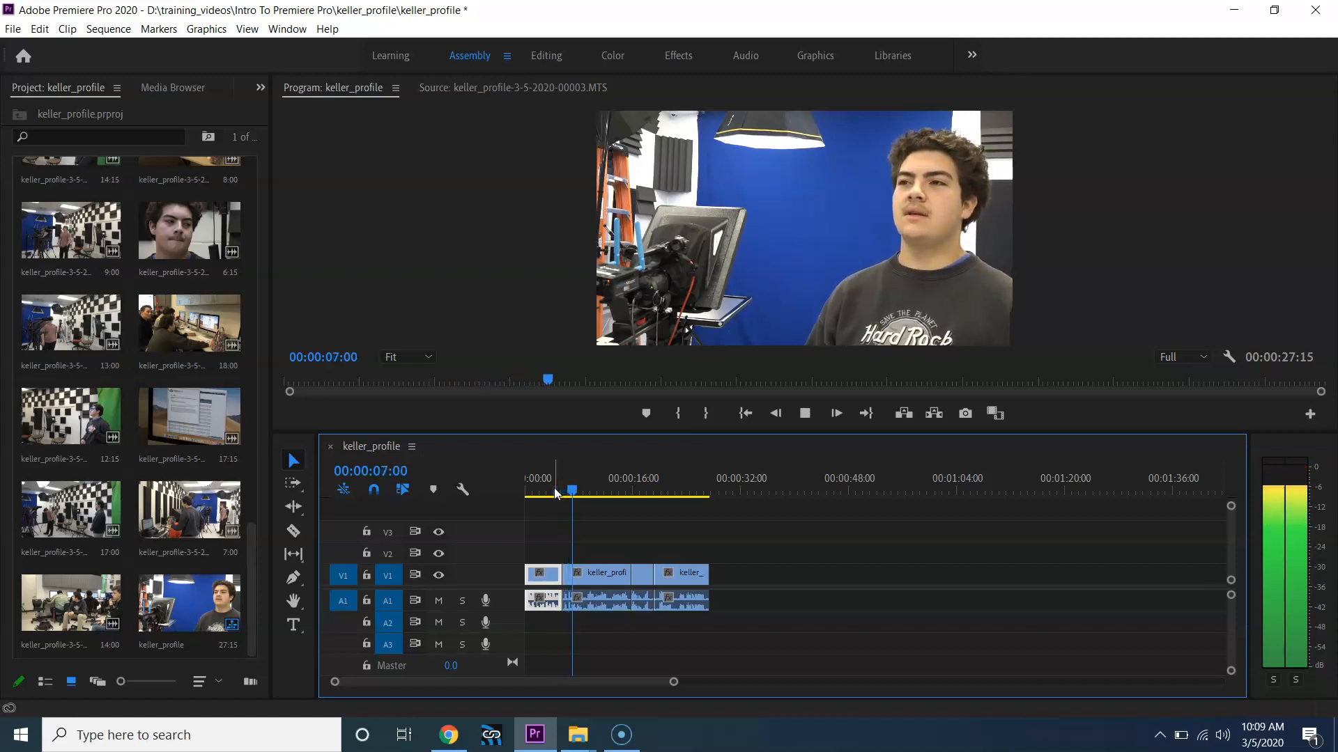
pyautogui.click(627, 599)
pyautogui.click(616, 490)
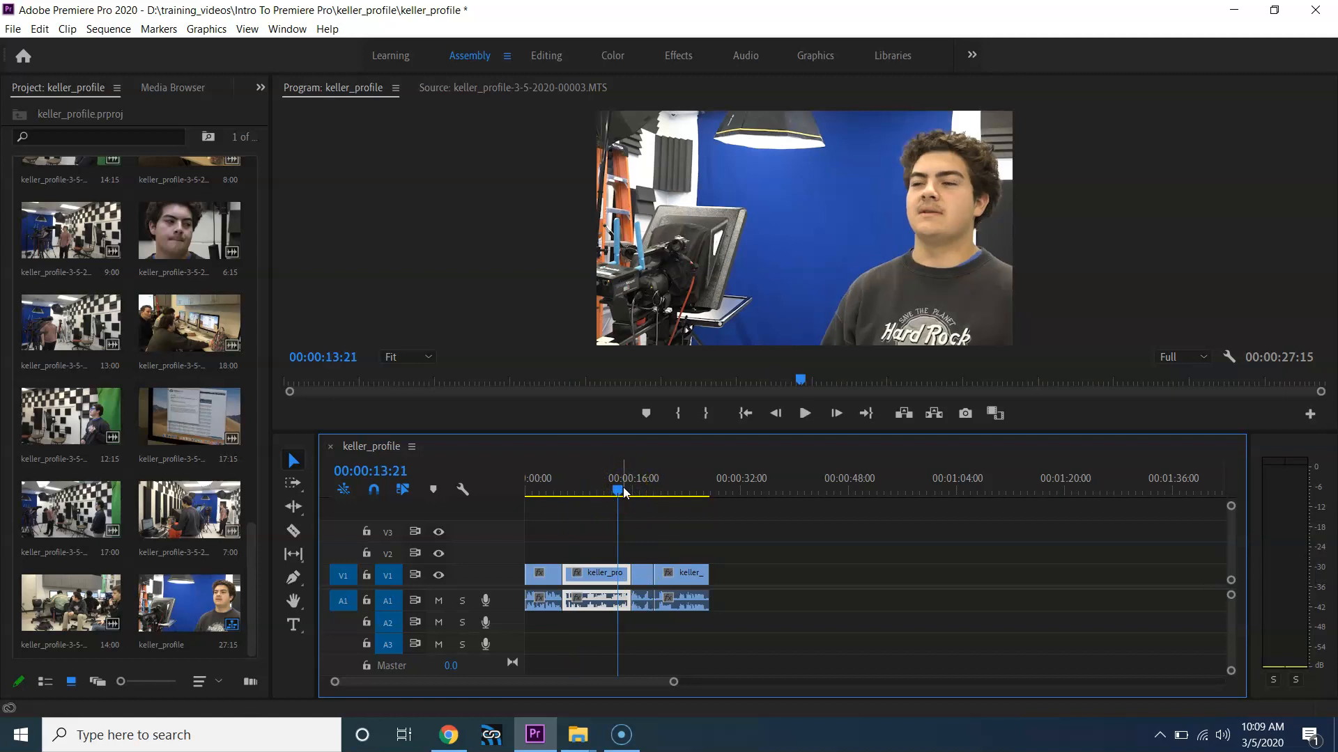
pyautogui.click(814, 419)
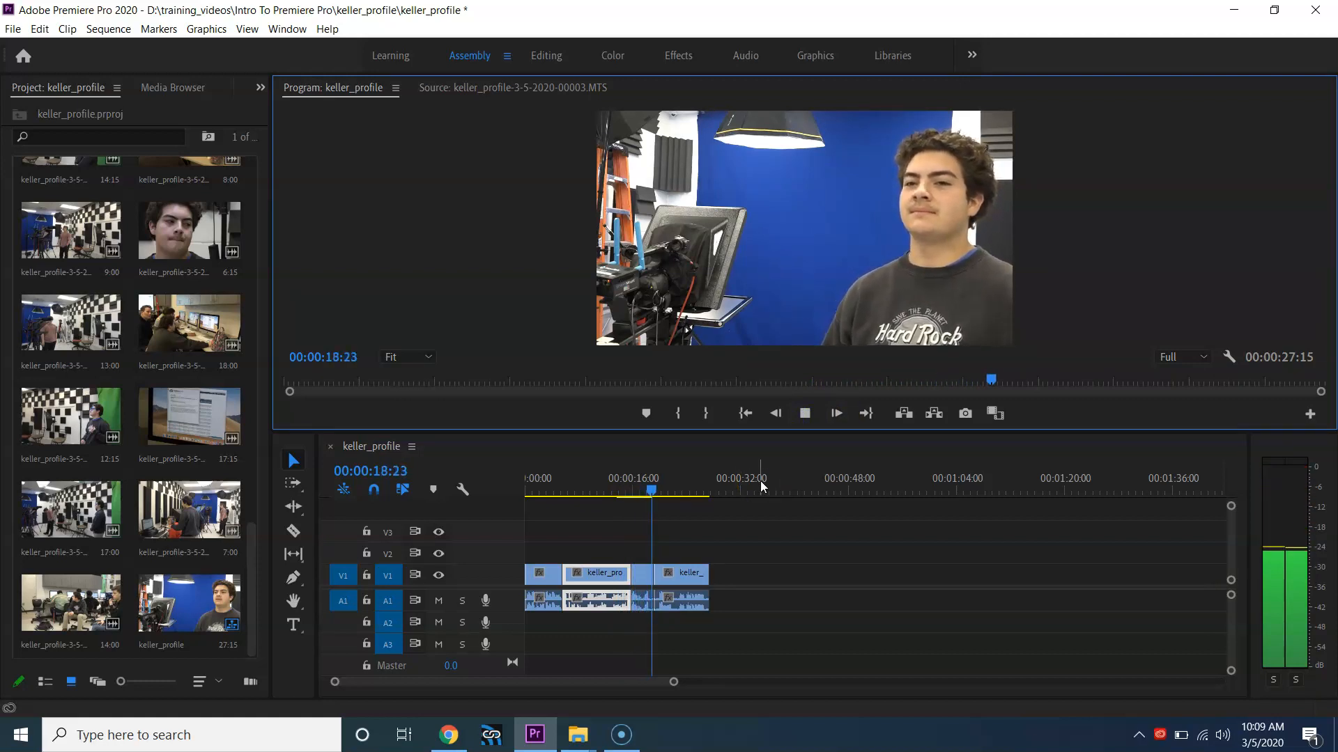
pyautogui.click(657, 522)
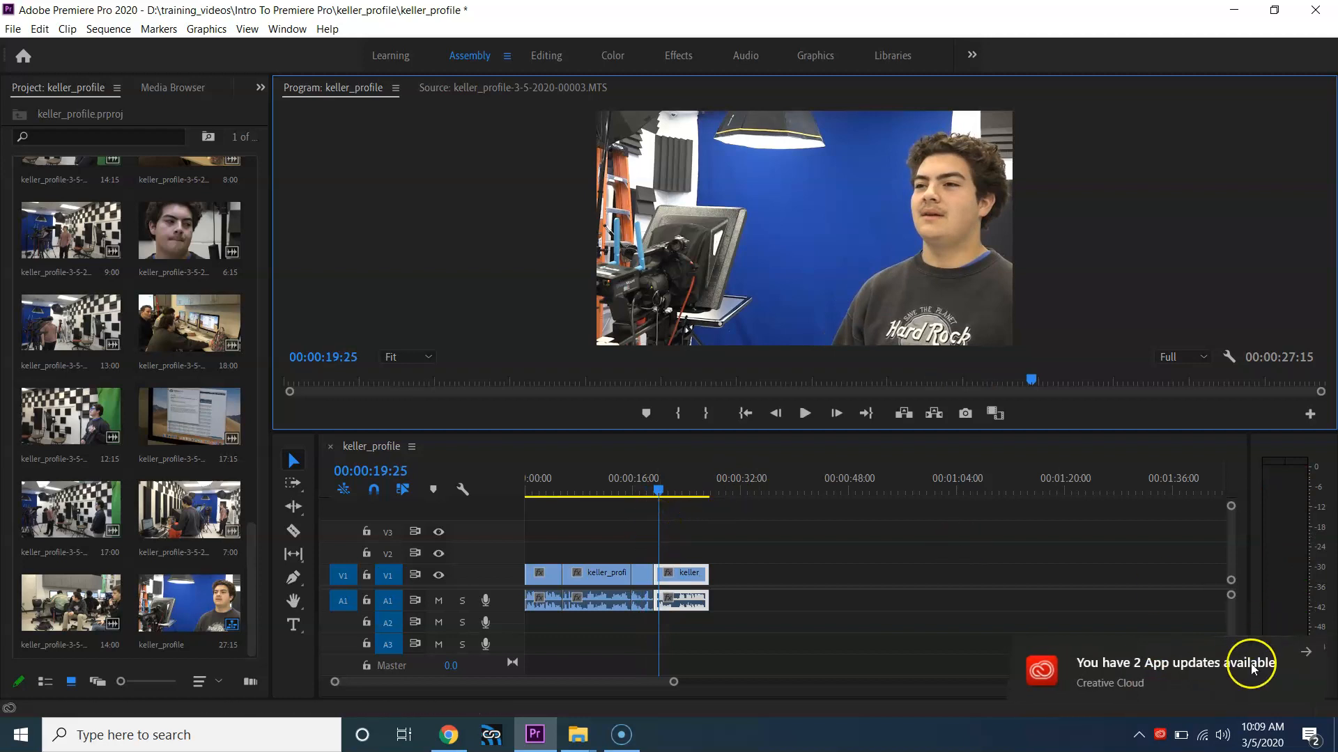
pyautogui.click(1307, 657)
pyautogui.click(547, 489)
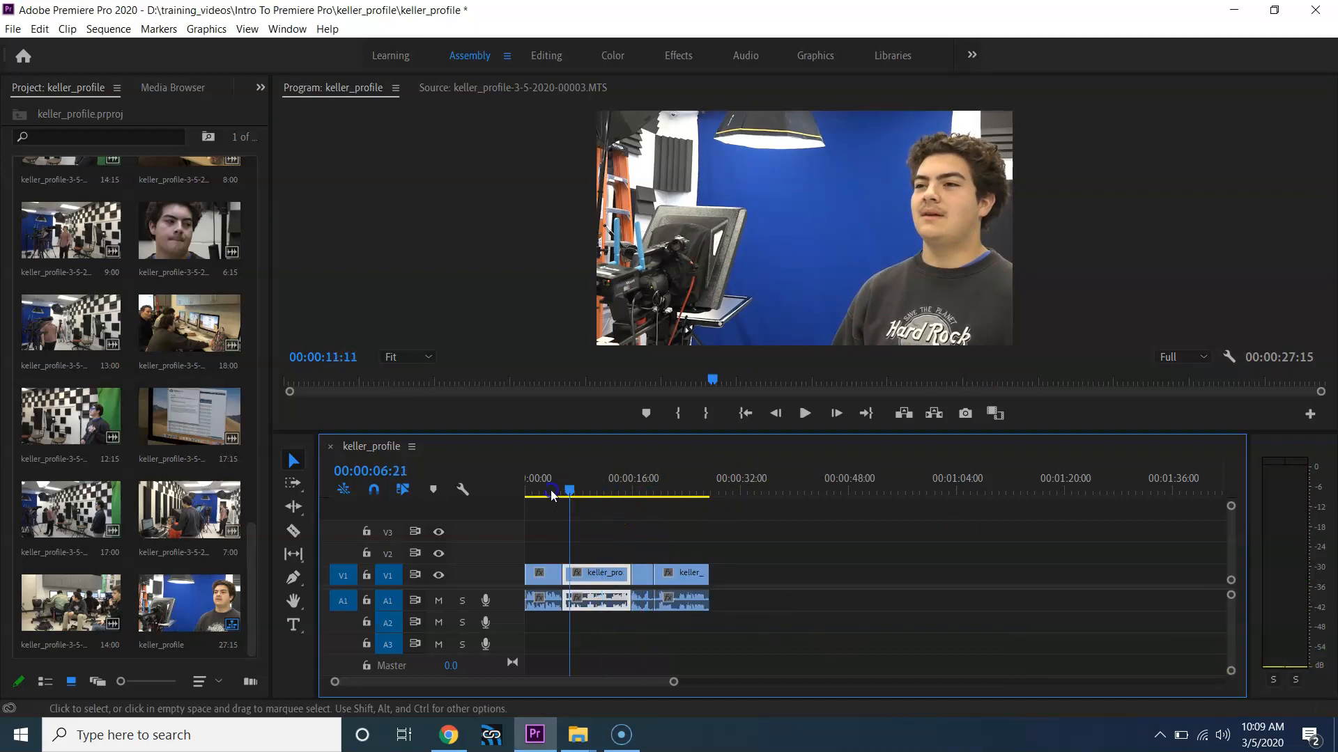
pyautogui.moveTo(537, 487); pyautogui.dragTo(517, 491)
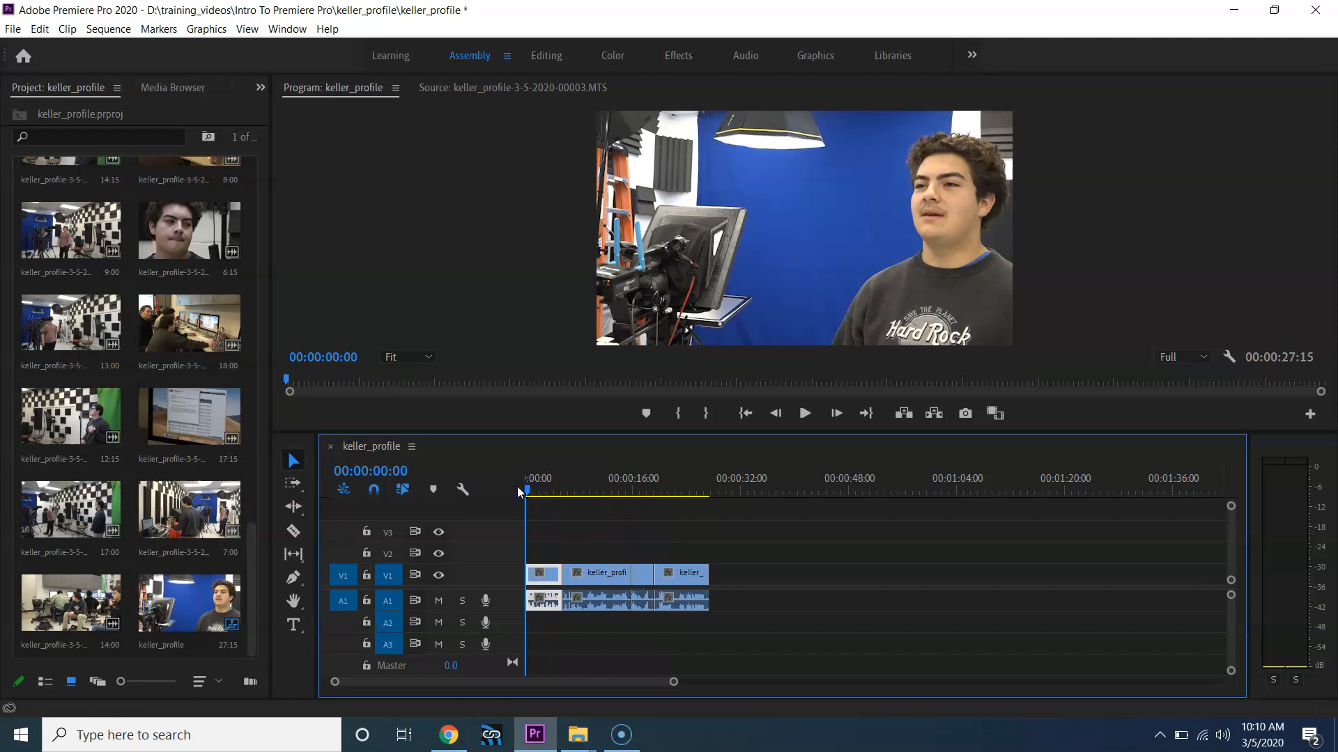
pyautogui.press('space')
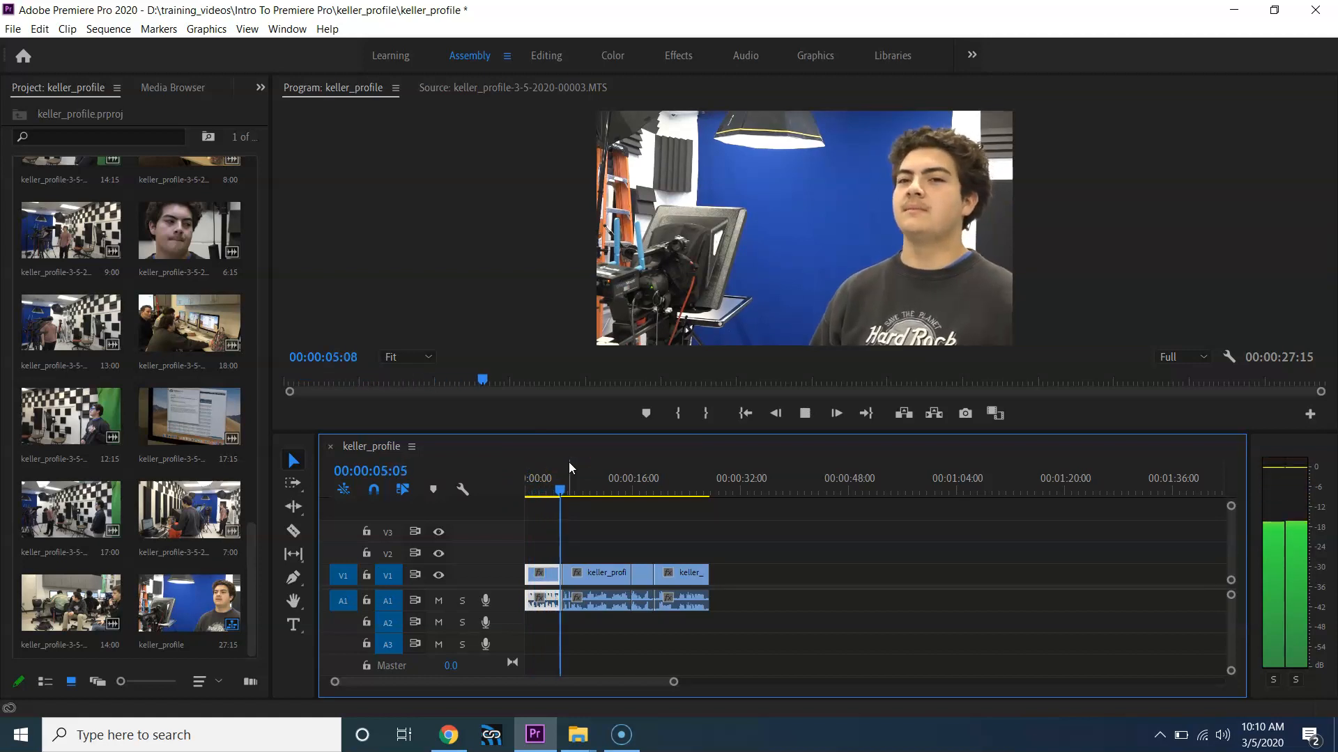
# Step: Widen the project bin to three columns of thumbnails and browse the imported footage for B-roll
pyautogui.click(188, 449)
pyautogui.scroll(2, 186, 263)
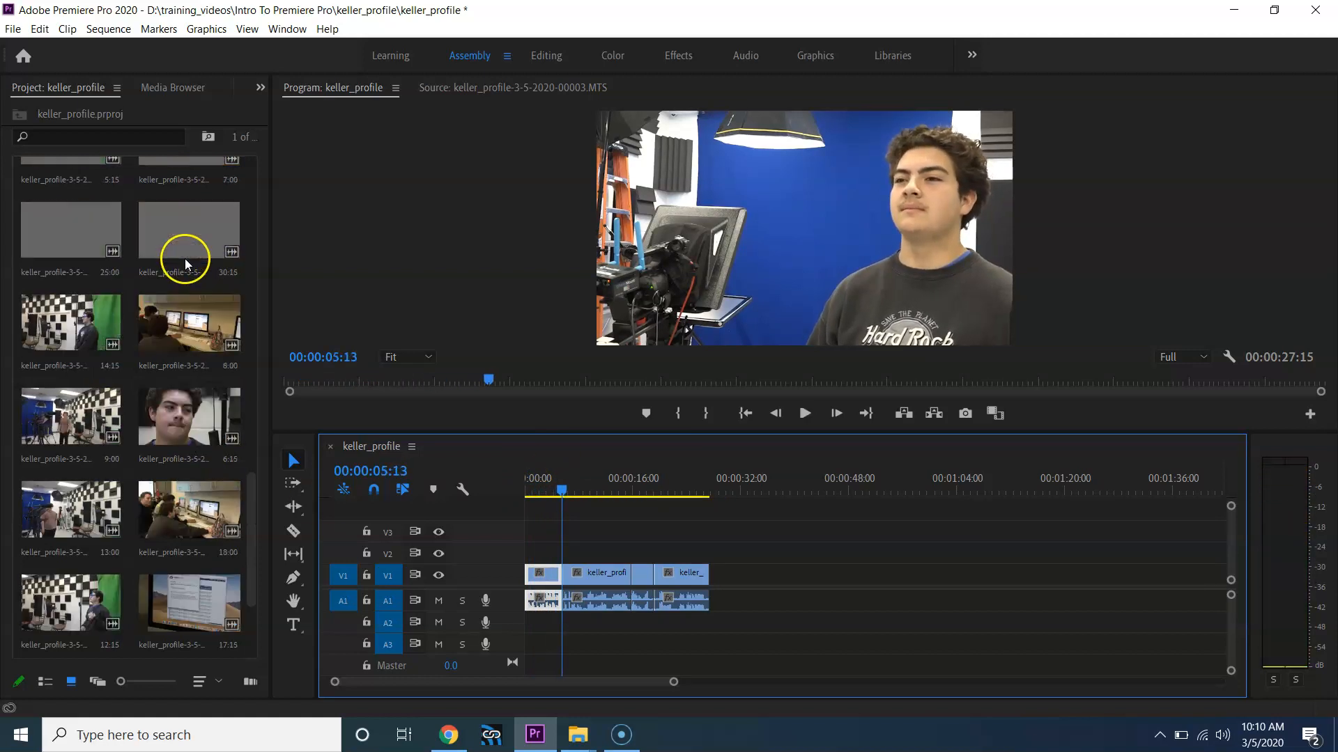
pyautogui.scroll(1, 186, 263)
pyautogui.moveTo(270, 323); pyautogui.dragTo(362, 326)
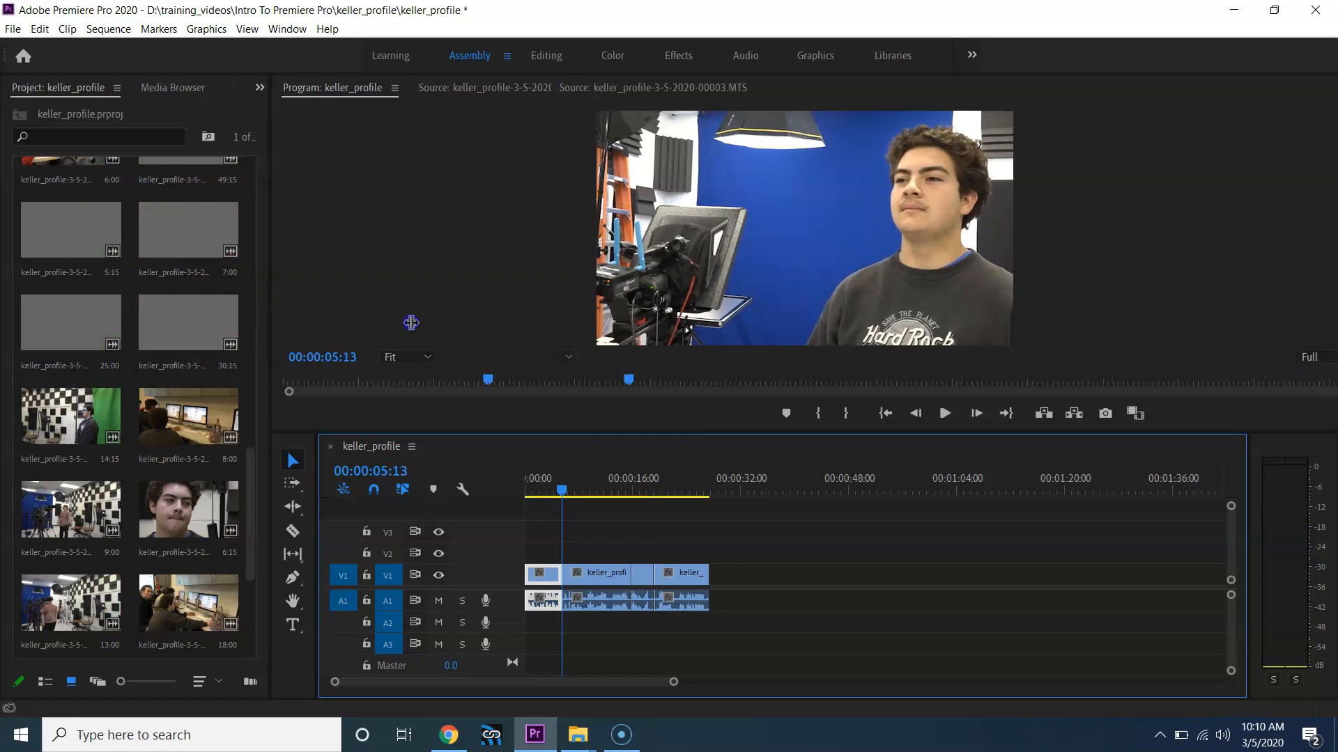
pyautogui.scroll(2, 198, 322)
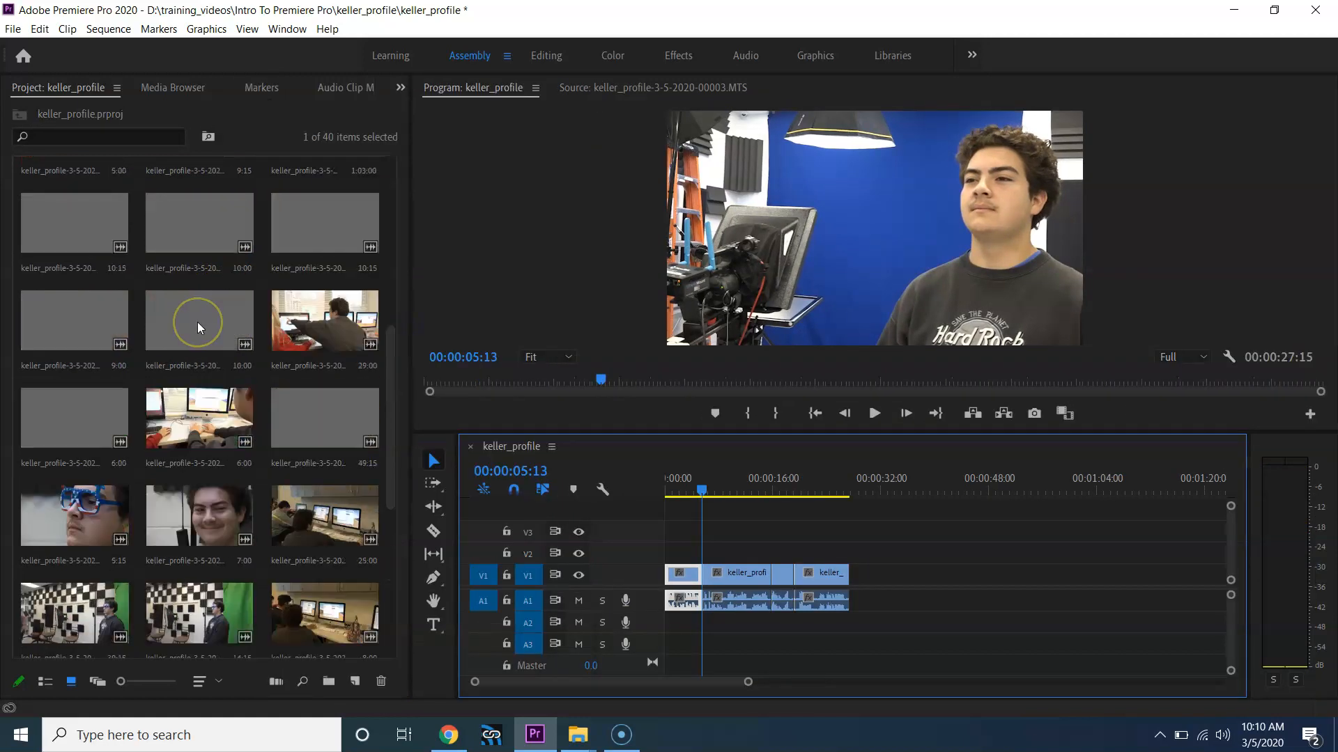
# Step: Load the computer-lab clip keller_profile-3-5-2020-00001.MTS as source and mark it from about 00:00:04 to 00:00:10:25
pyautogui.click(347, 325)
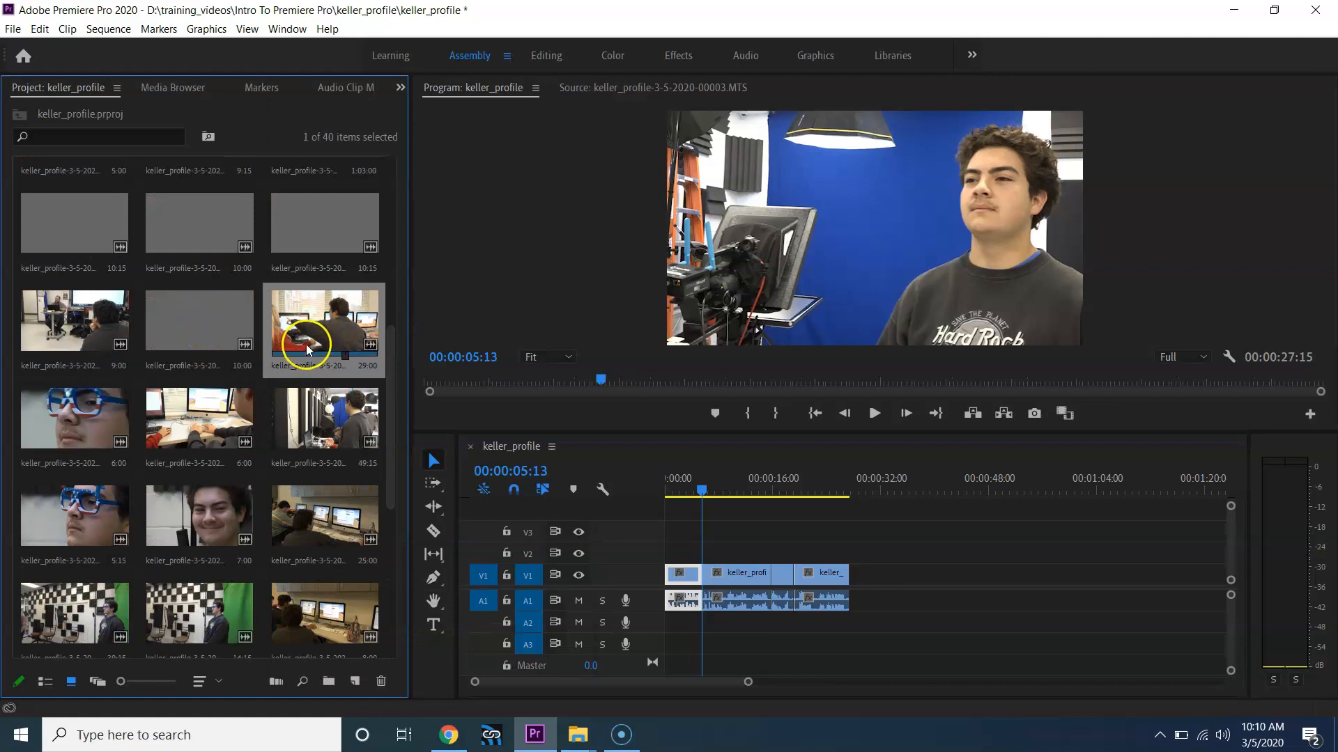
pyautogui.doubleClick(301, 322)
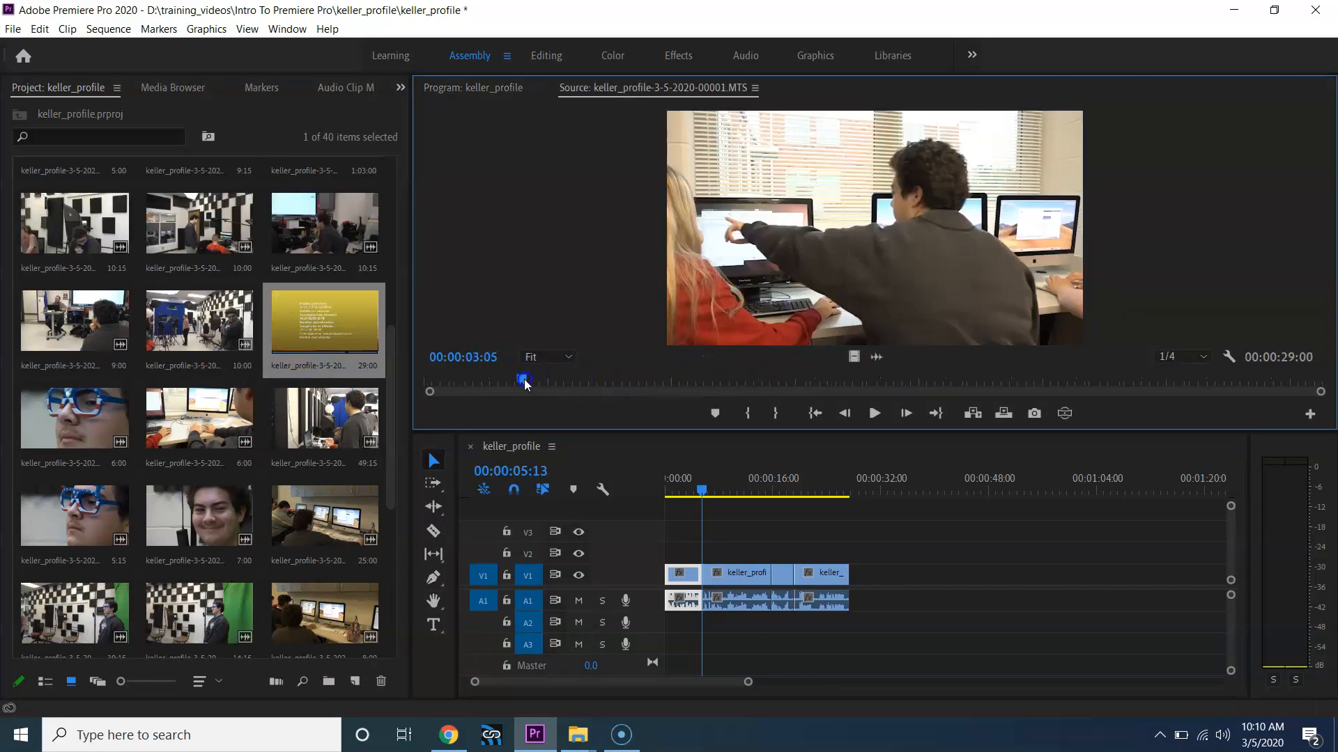
pyautogui.press('space')
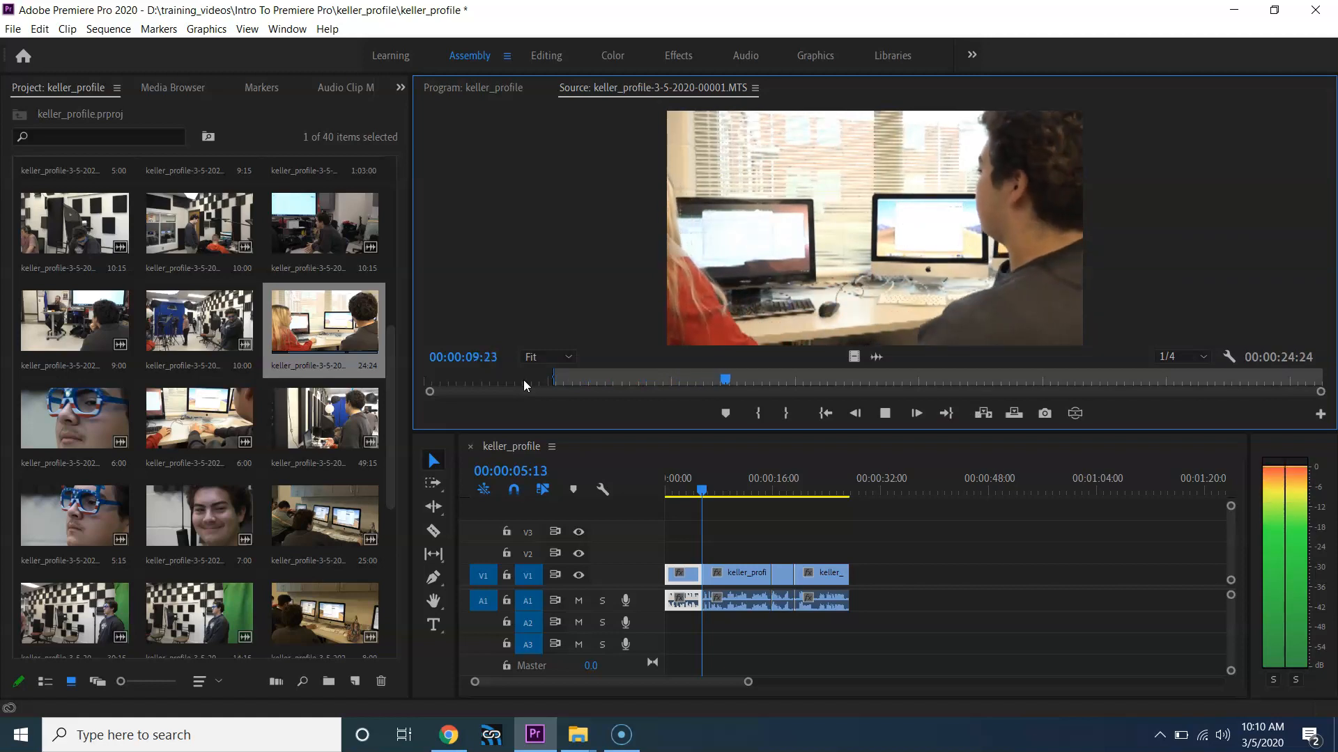
pyautogui.press('o')
# Step: Shift the three interview clips after the first one together to start at about 00:00:25, opening a gap
pyautogui.moveTo(730, 520); pyautogui.dragTo(871, 613)
pyautogui.click(804, 600)
pyautogui.moveTo(731, 581); pyautogui.dragTo(866, 578)
# Step: Place the marked computer-lab excerpt on V2 and A2 above the first interview clip, starting at 00:00:02:02
pyautogui.click(829, 285)
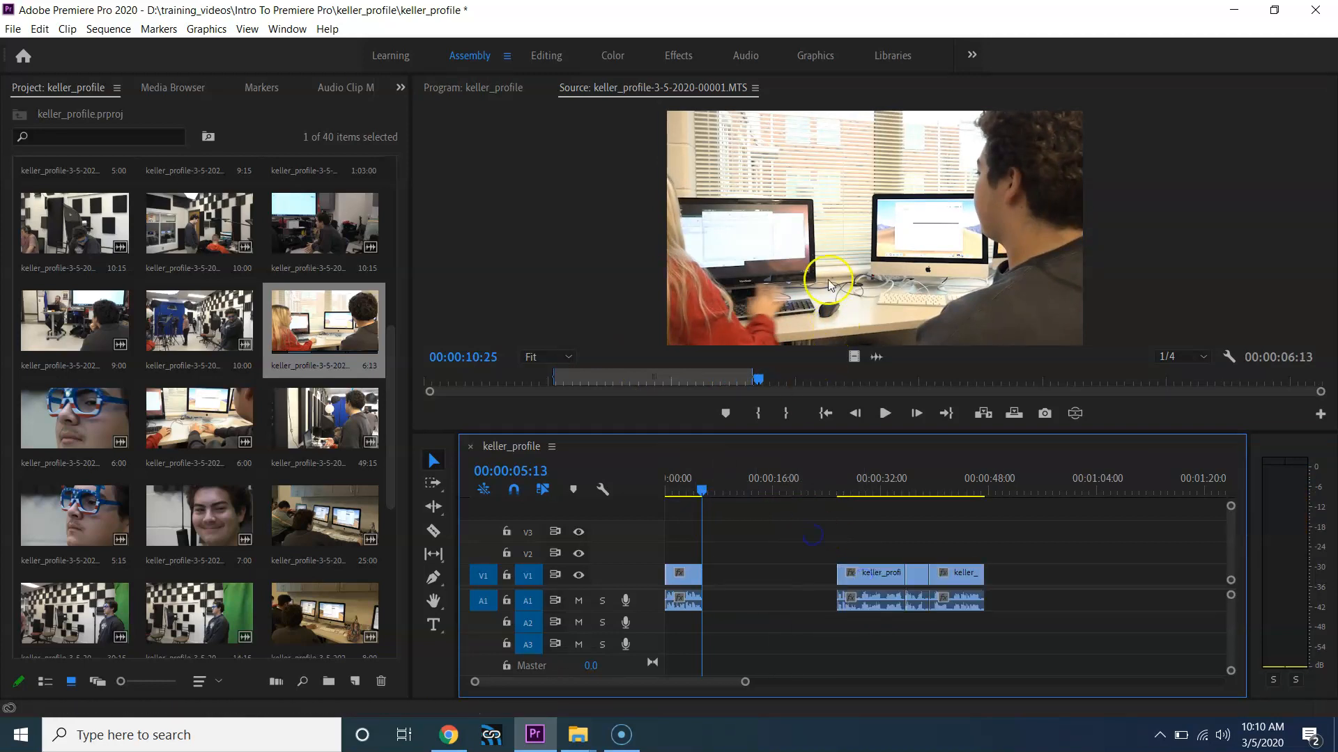
pyautogui.moveTo(831, 265); pyautogui.dragTo(680, 552)
pyautogui.click(578, 554)
pyautogui.click(687, 486)
pyautogui.moveTo(679, 487); pyautogui.dragTo(680, 487)
pyautogui.moveTo(686, 550); pyautogui.dragTo(725, 558)
pyautogui.moveTo(718, 552); pyautogui.dragTo(732, 552)
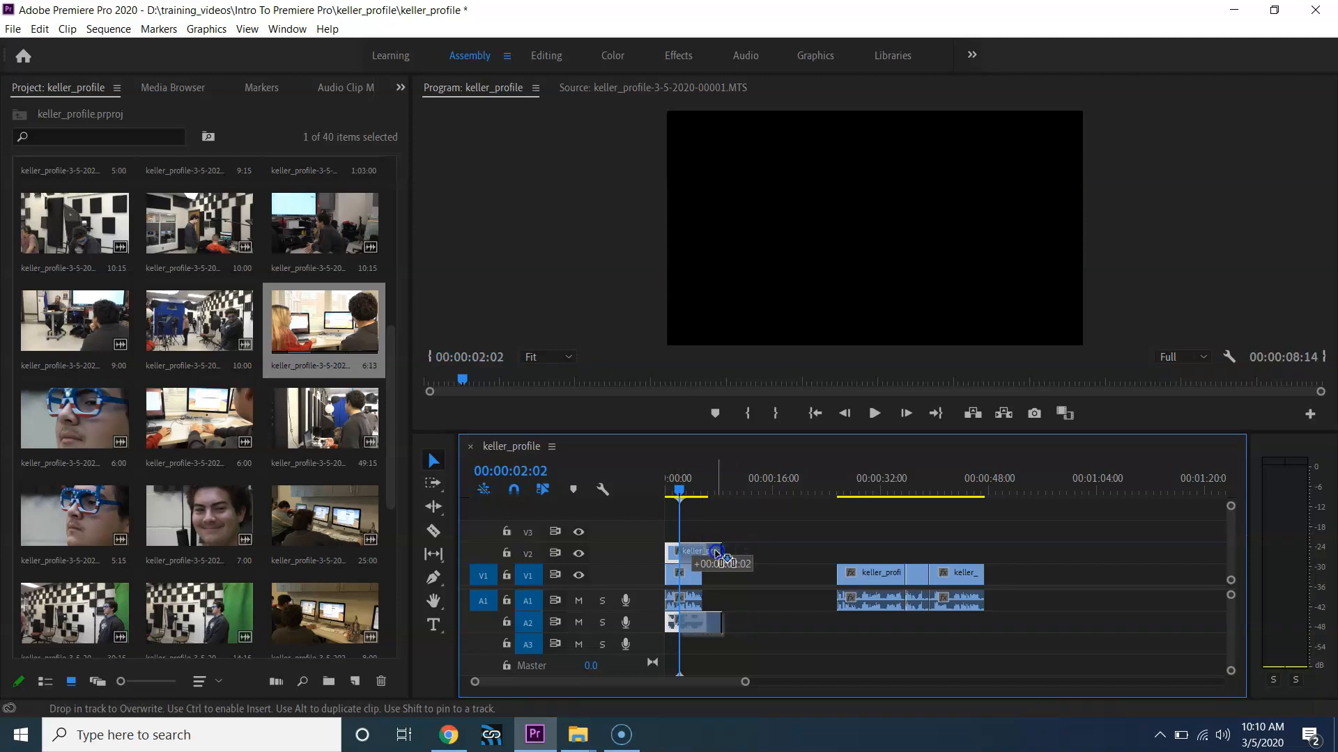
# Step: Play the B-roll overlap, shift the computer-lab clip to start at about 00:00:04, and play it again
pyautogui.moveTo(745, 682); pyautogui.dragTo(666, 684)
pyautogui.moveTo(745, 501); pyautogui.dragTo(727, 494)
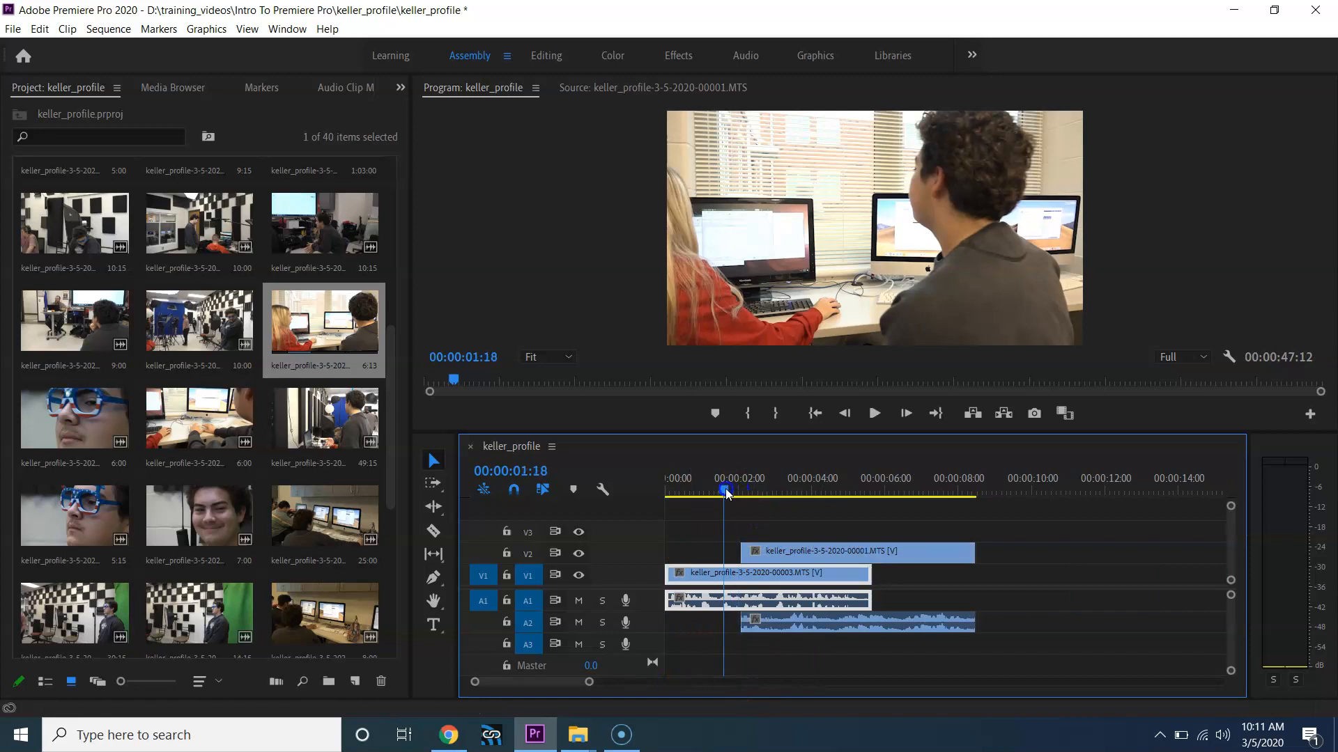
pyautogui.press('space')
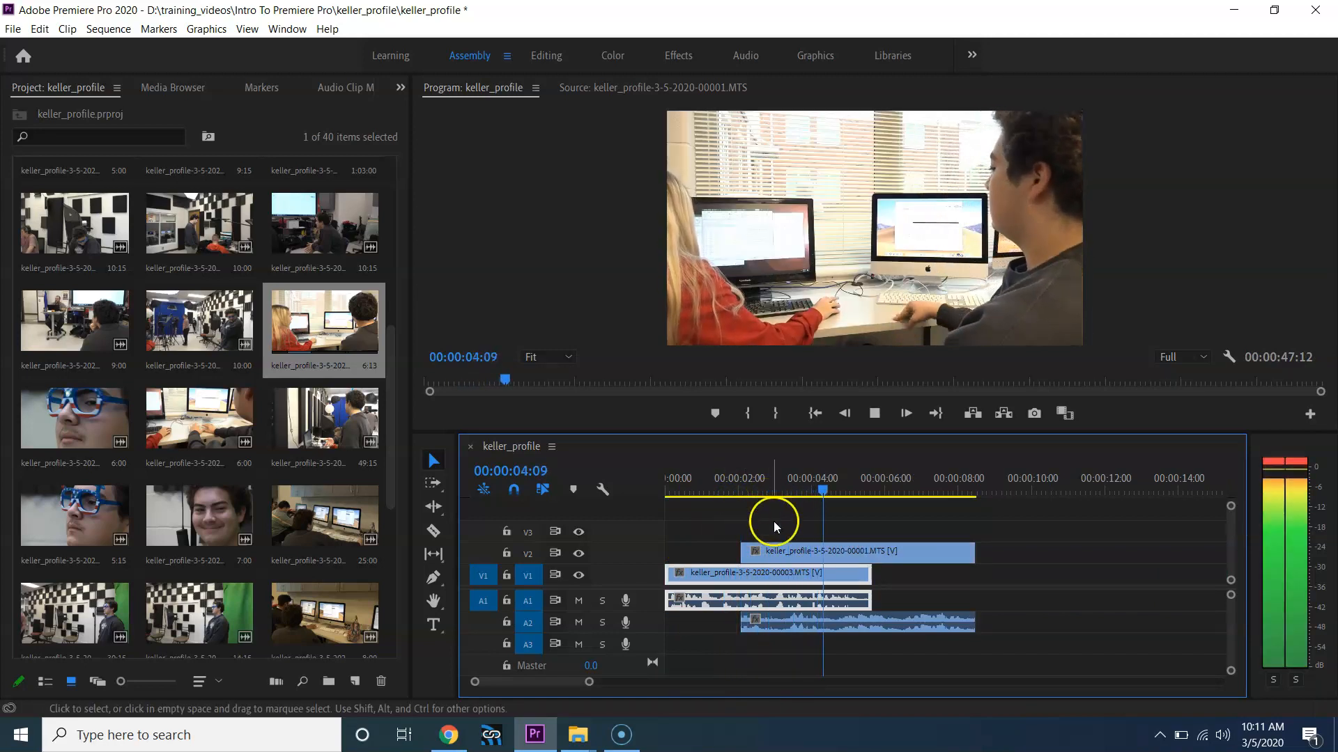
pyautogui.moveTo(820, 550); pyautogui.dragTo(893, 550)
pyautogui.click(789, 481)
pyautogui.press('space')
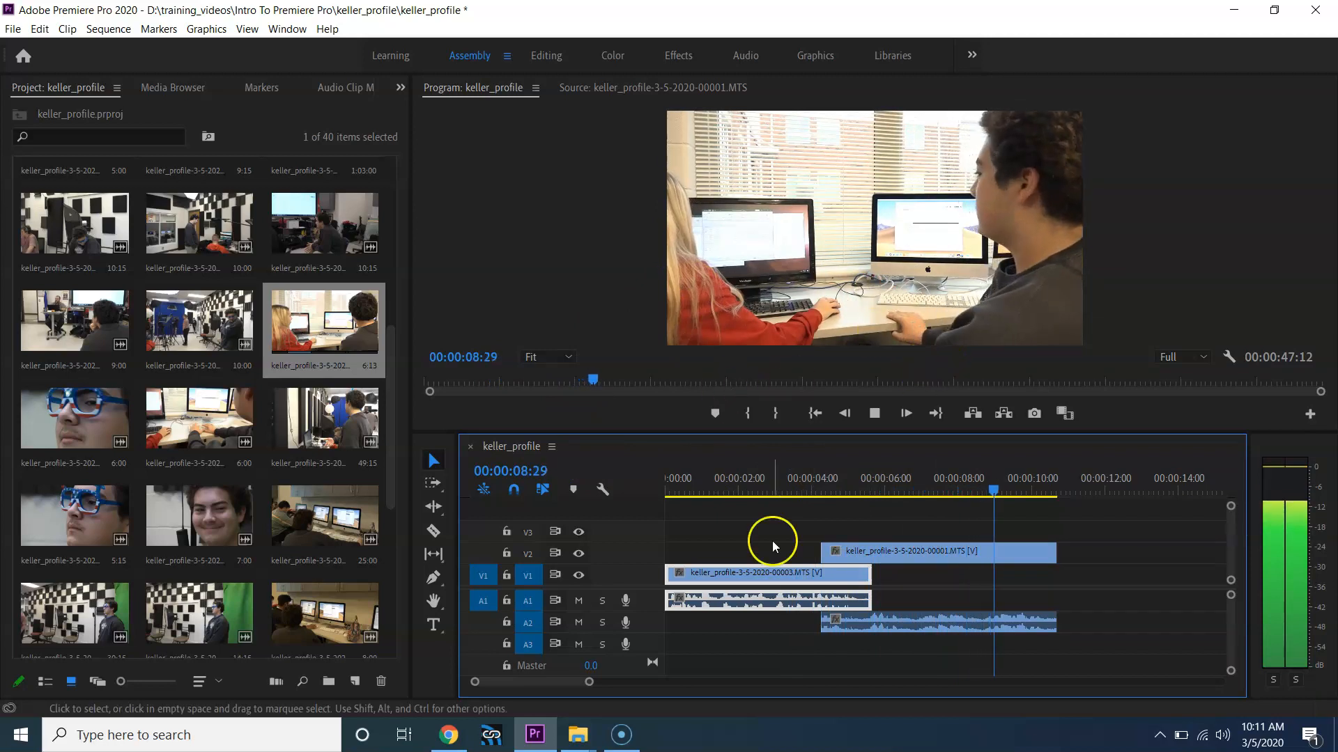
# Step: Move the second interview clip back to start at about 00:00:10:03, under the B-roll's end, and play the transition
pyautogui.moveTo(588, 682); pyautogui.dragTo(642, 681)
pyautogui.moveTo(1125, 582); pyautogui.dragTo(879, 582)
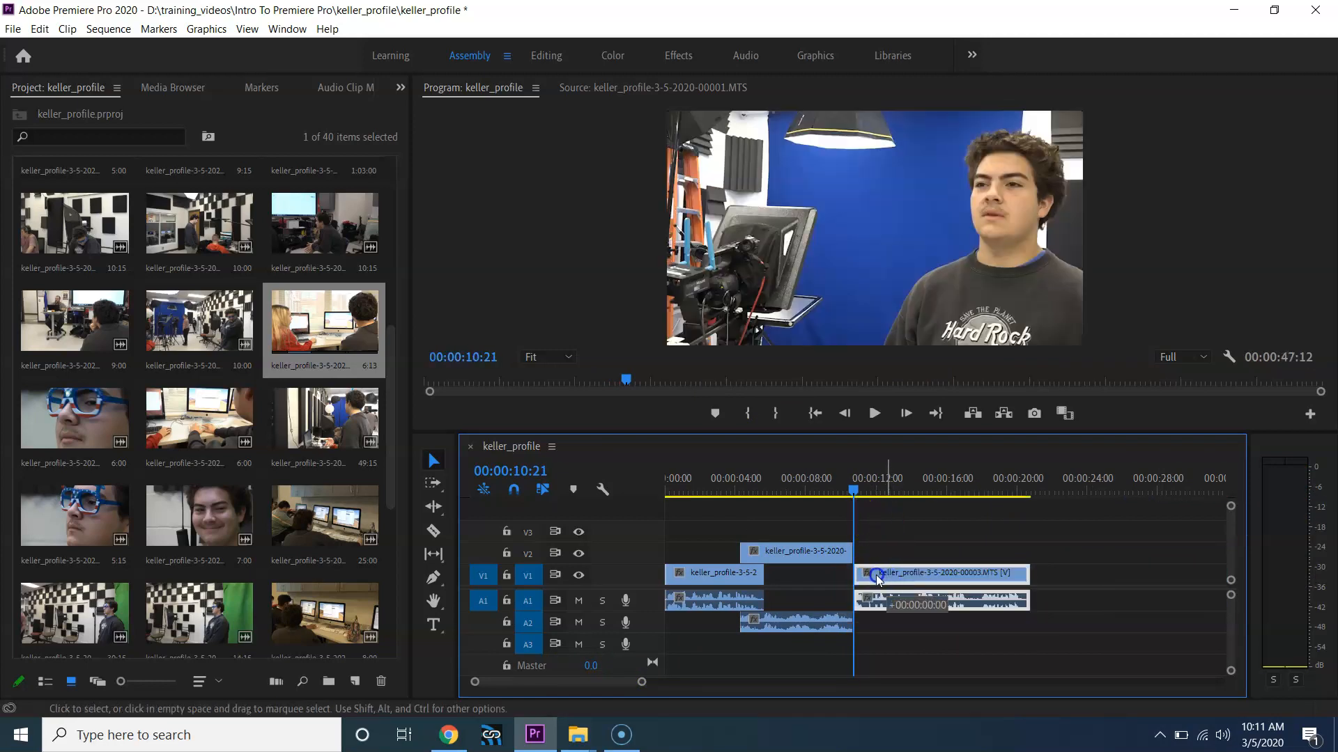
pyautogui.moveTo(861, 491); pyautogui.dragTo(730, 491)
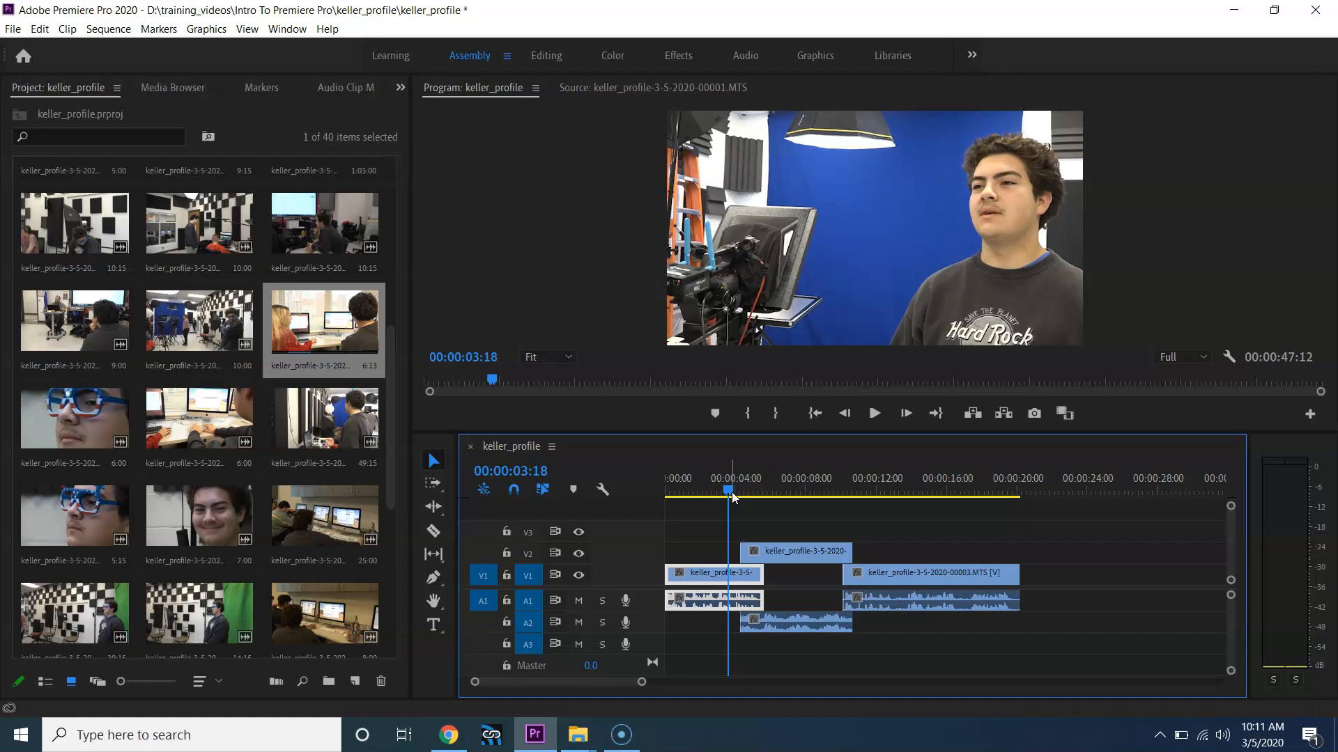
pyautogui.press('space')
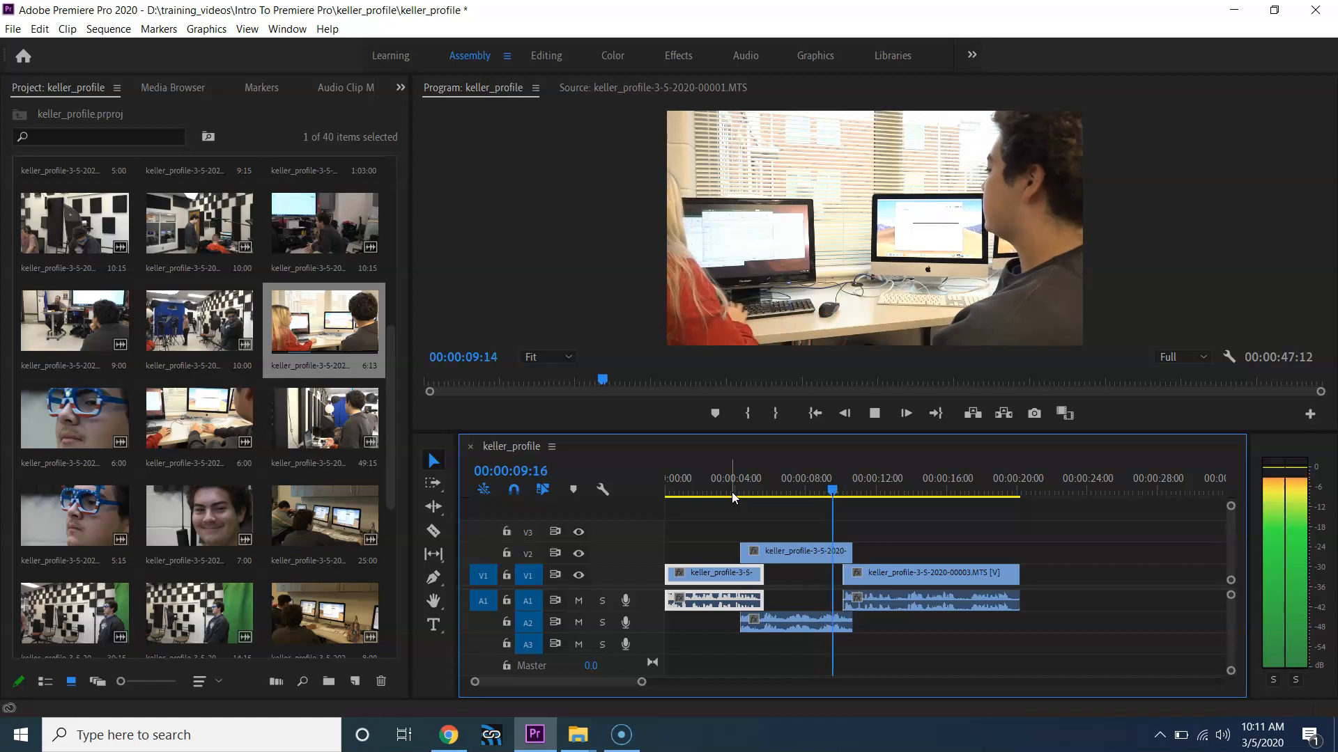
# Step: Shift the second interview clip slightly so it starts where the computer-lab clip ends, and play across that cut
pyautogui.moveTo(861, 574); pyautogui.dragTo(872, 573)
pyautogui.click(841, 491)
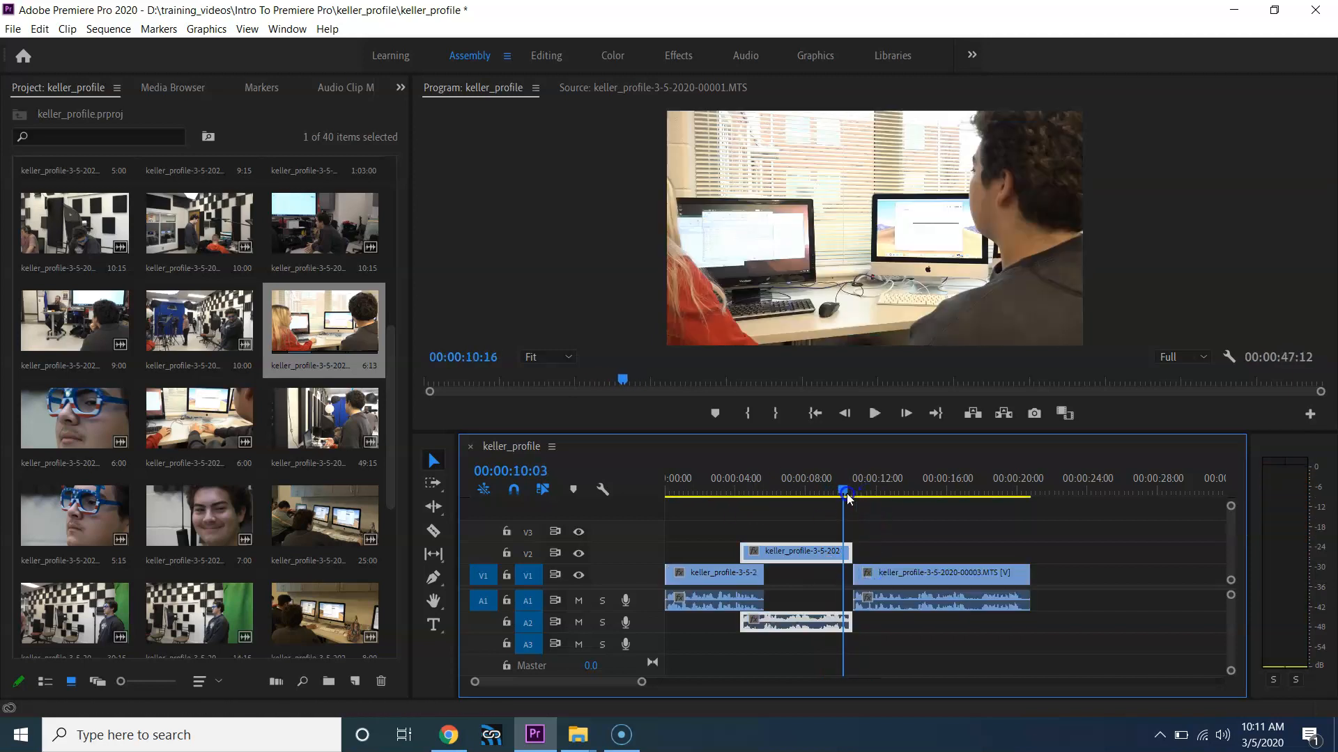
pyautogui.press('space')
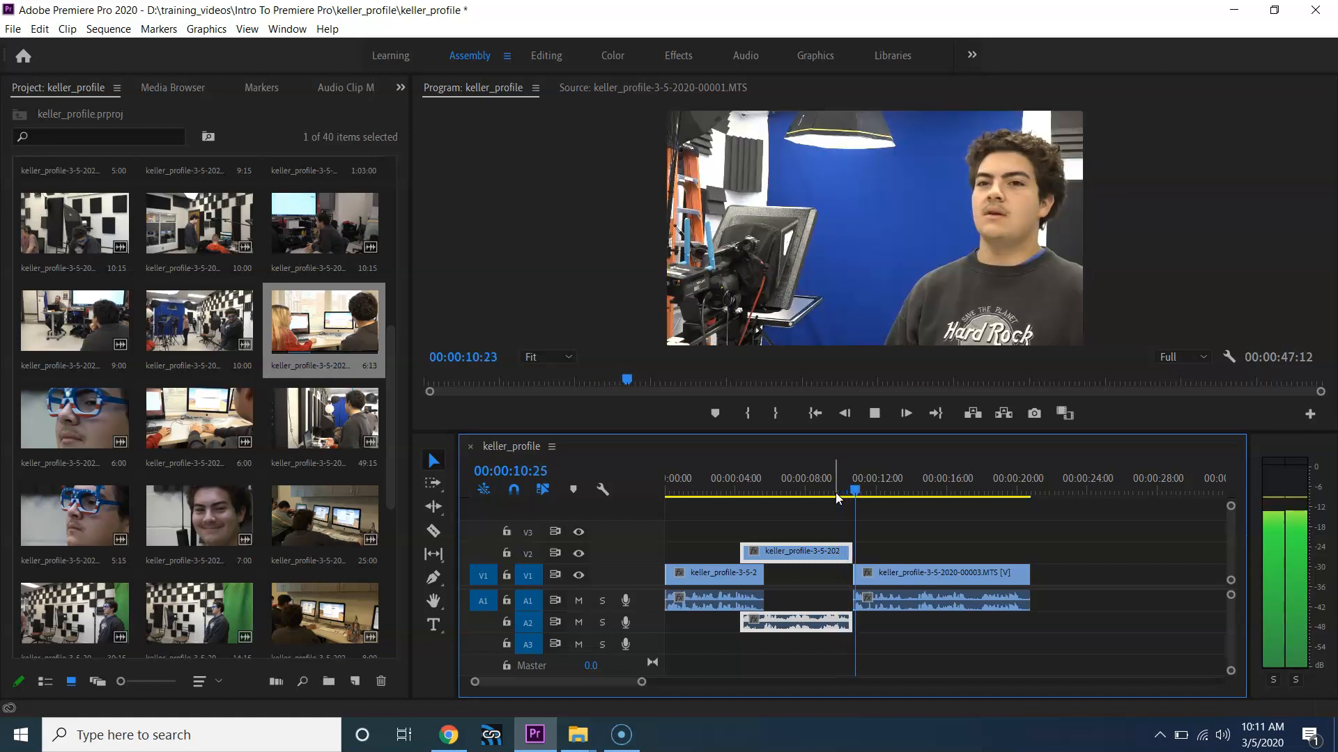
pyautogui.press('space')
# Step: Review the opening section, checking the first interview clip, the B-roll overlap and the cut into the second interview clip
pyautogui.click(757, 480)
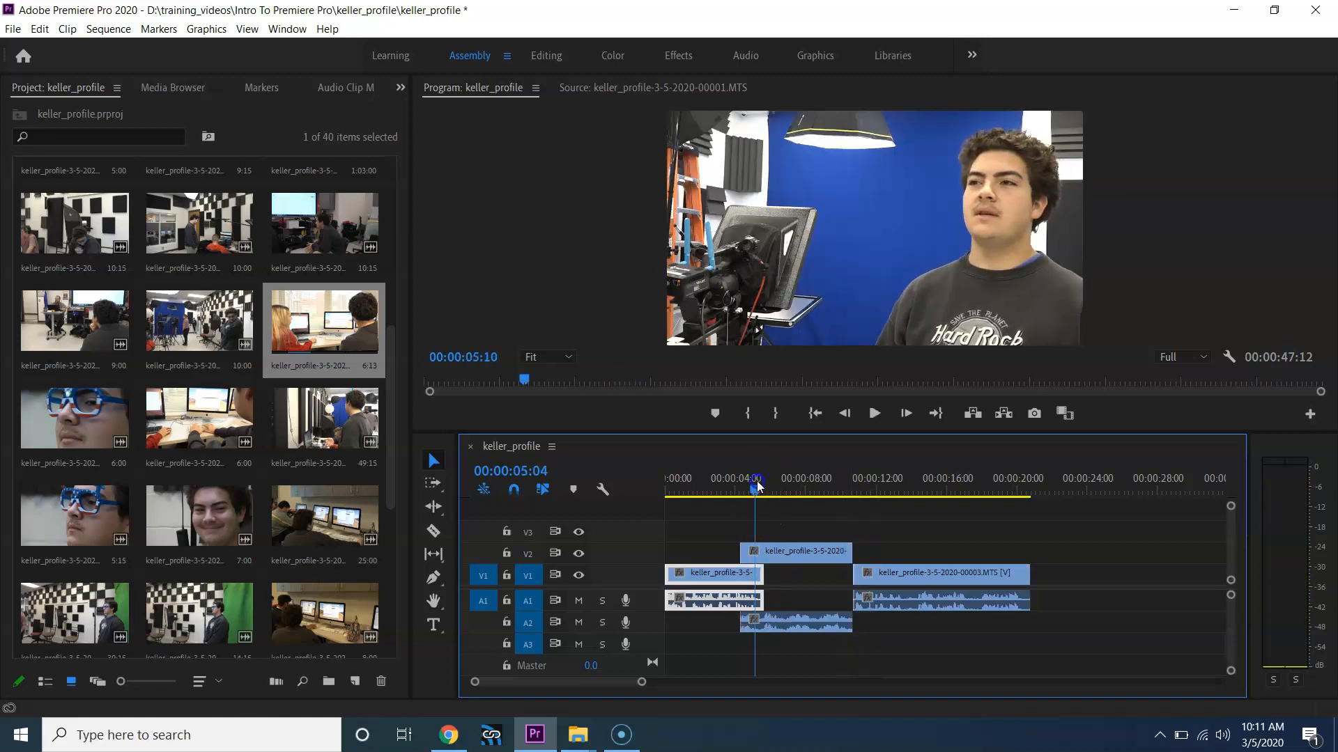
pyautogui.click(894, 577)
pyautogui.click(747, 575)
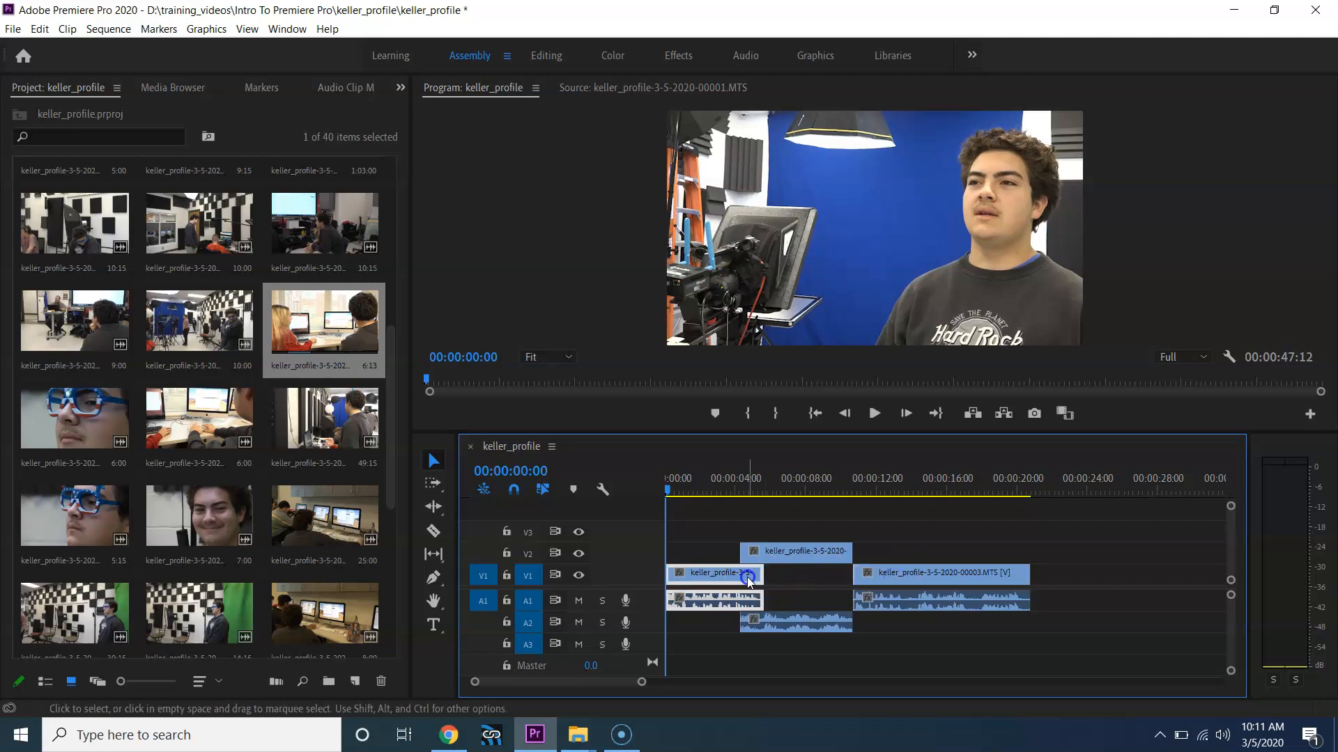
pyautogui.click(779, 555)
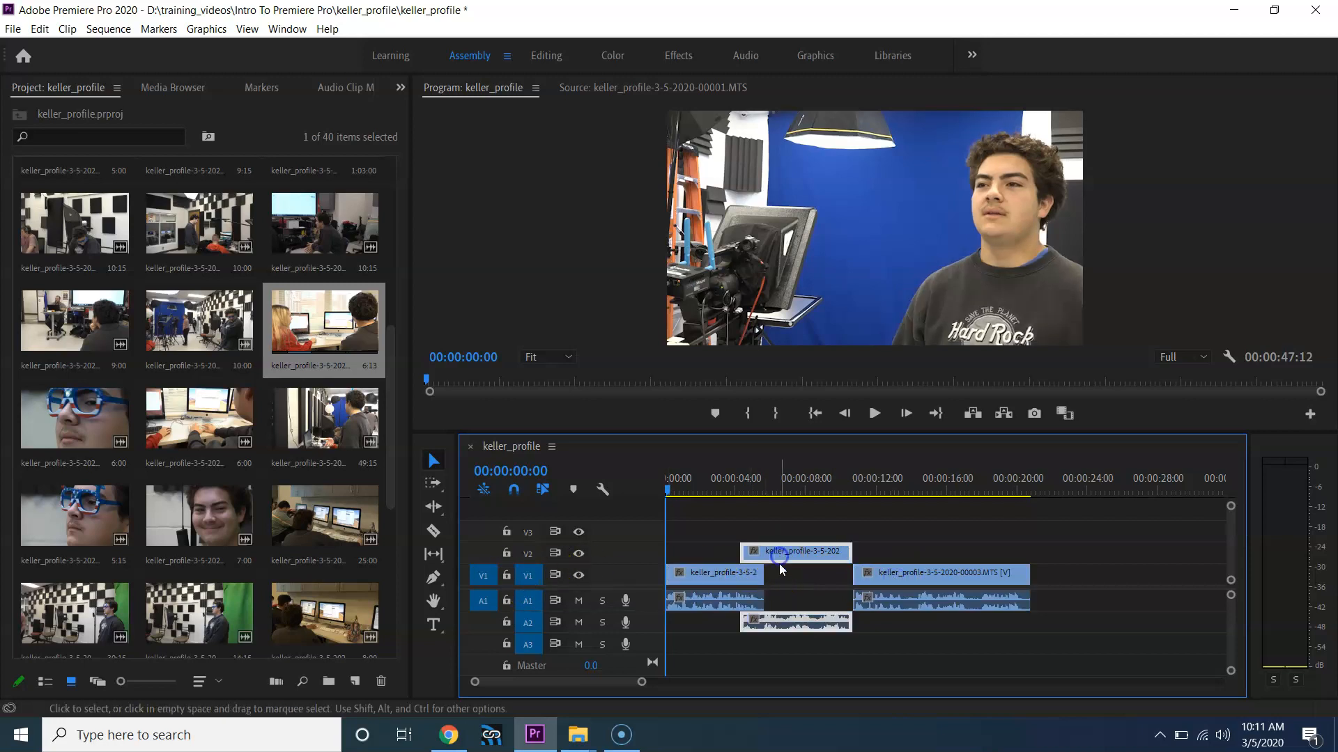
pyautogui.click(725, 571)
pyautogui.press('space')
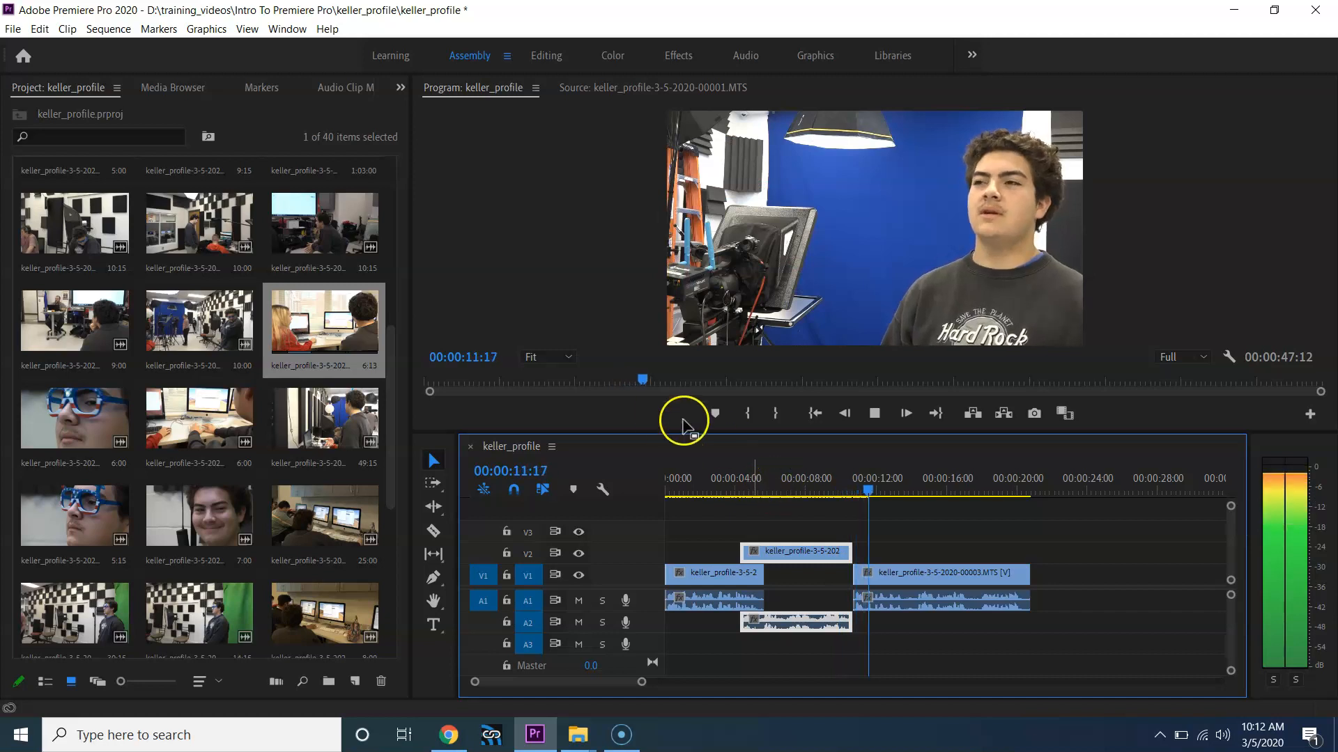
# Step: Trim about half a second off the second interview clip's beginning, close the gap to the B-roll and play the cut
pyautogui.click(862, 581)
pyautogui.moveTo(647, 683); pyautogui.dragTo(595, 689)
pyautogui.click(767, 483)
pyautogui.press('space')
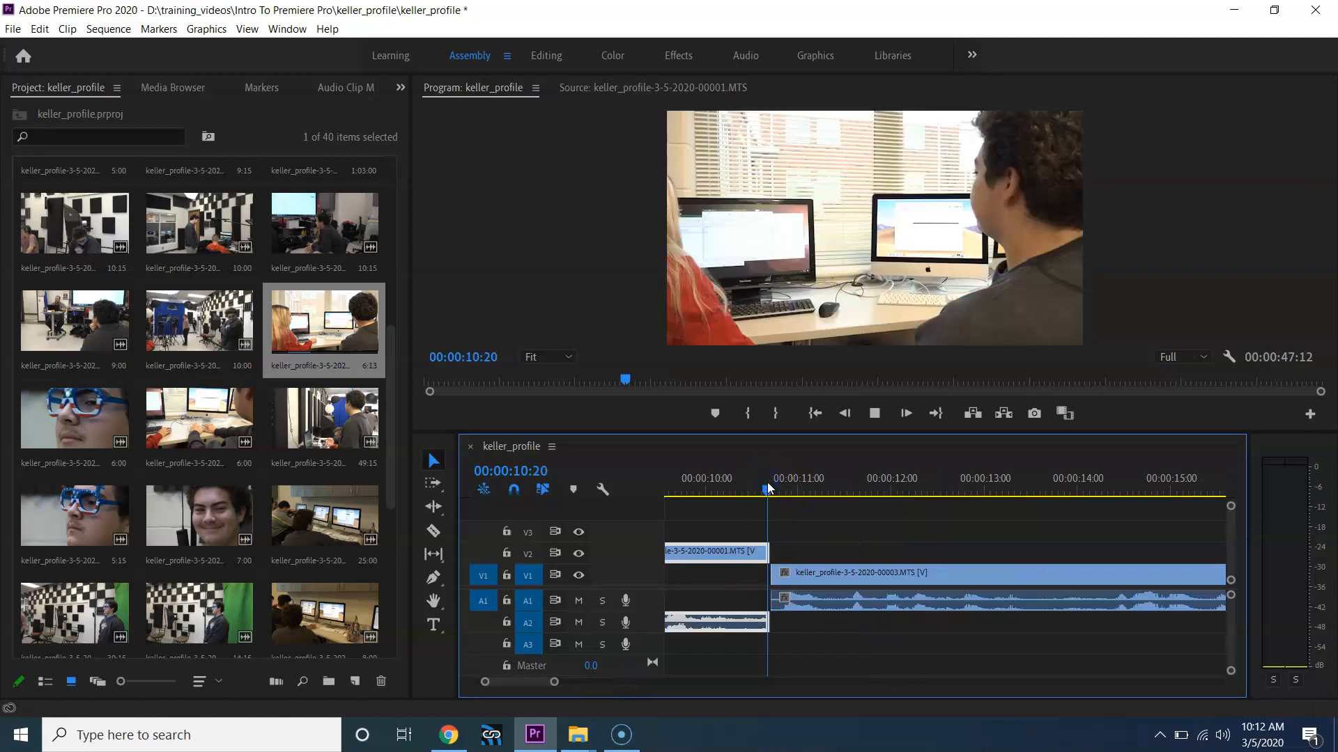
pyautogui.click(775, 573)
pyautogui.moveTo(817, 575); pyautogui.dragTo(776, 579)
pyautogui.click(740, 482)
pyautogui.press('space')
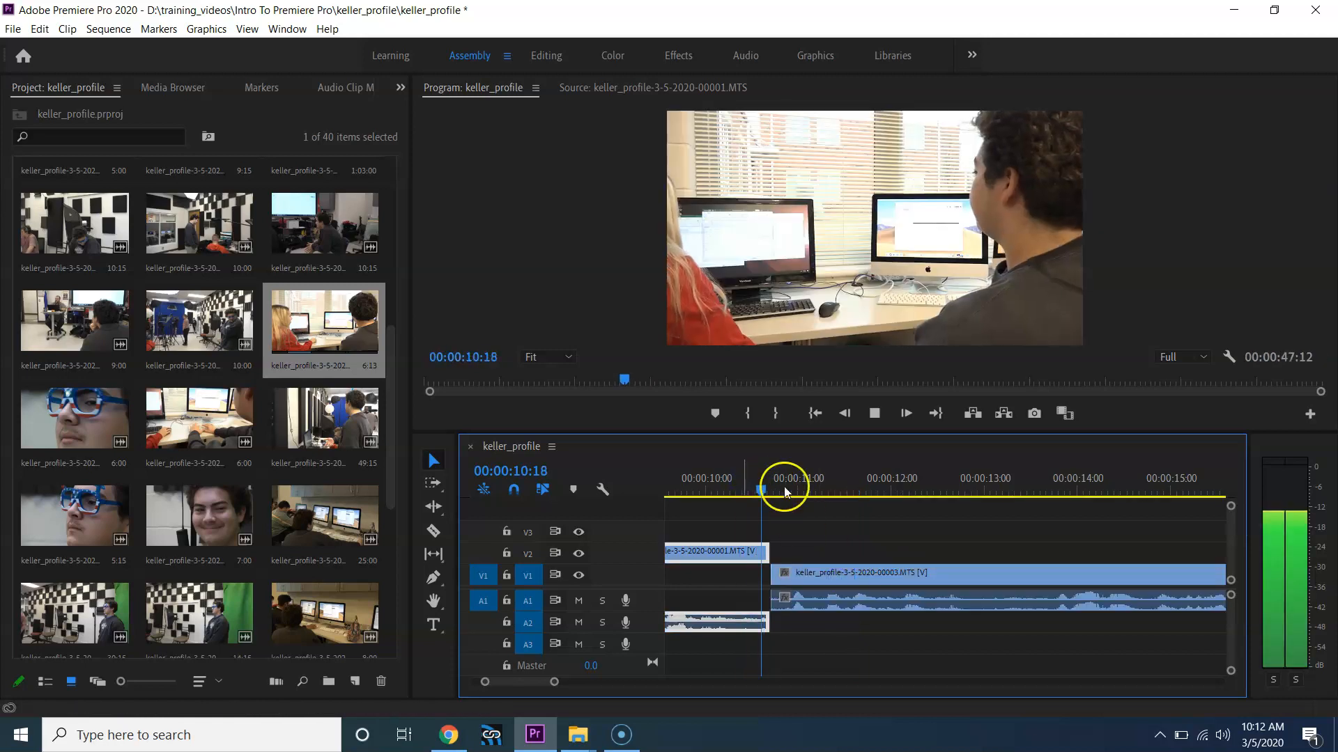
# Step: Move the second interview clip to about 00:00:10:13 so it overlaps the B-roll's end, and play the transition
pyautogui.moveTo(800, 573); pyautogui.dragTo(768, 576)
pyautogui.click(721, 494)
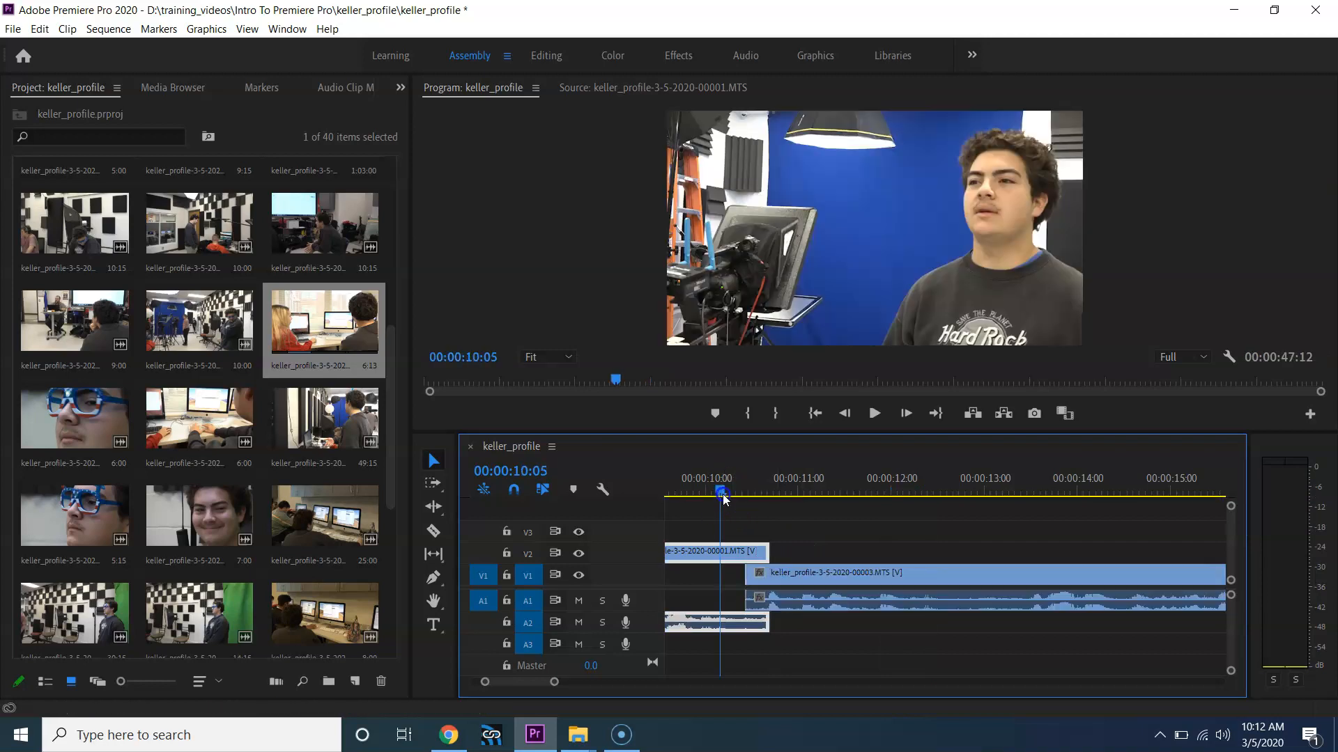
pyautogui.press('space')
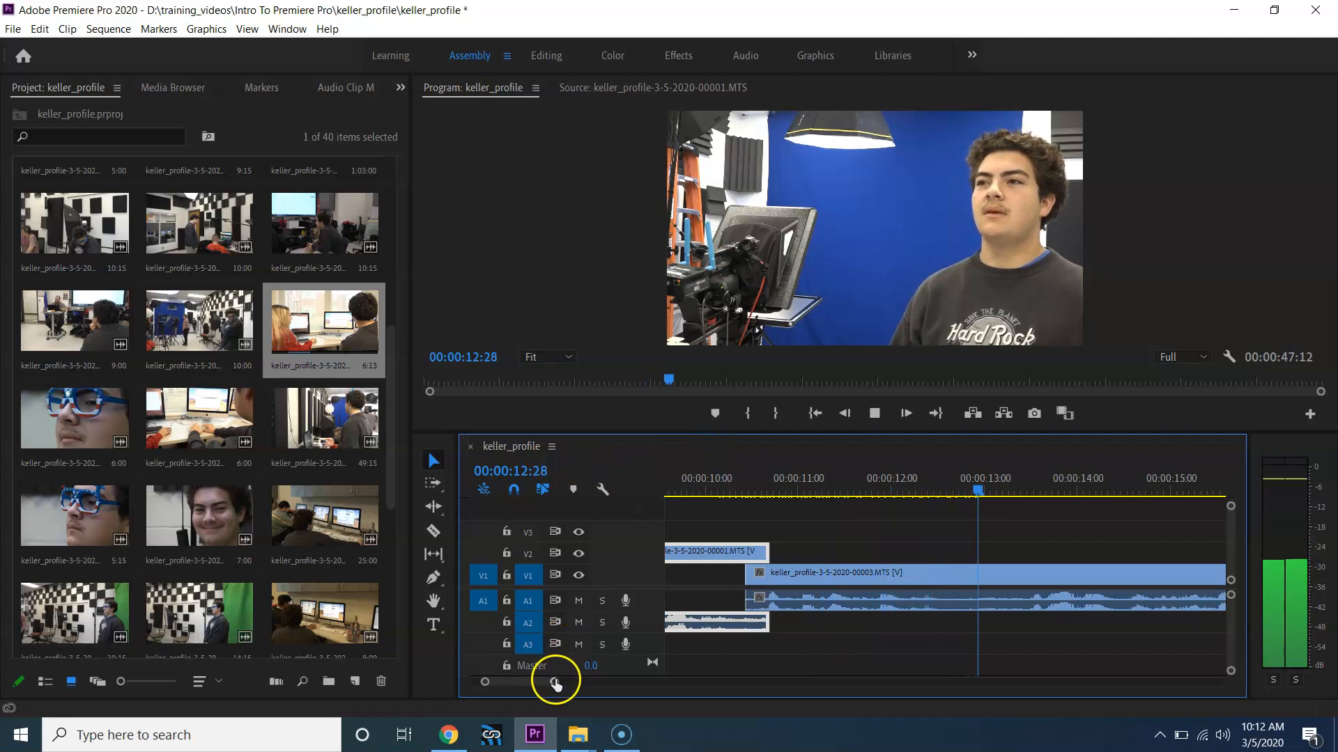
# Step: Preview the studio clip keller_profile-3-5-2020-00032.MTS as possible B-roll to follow the second interview clip
pyautogui.moveTo(629, 682); pyautogui.dragTo(702, 686)
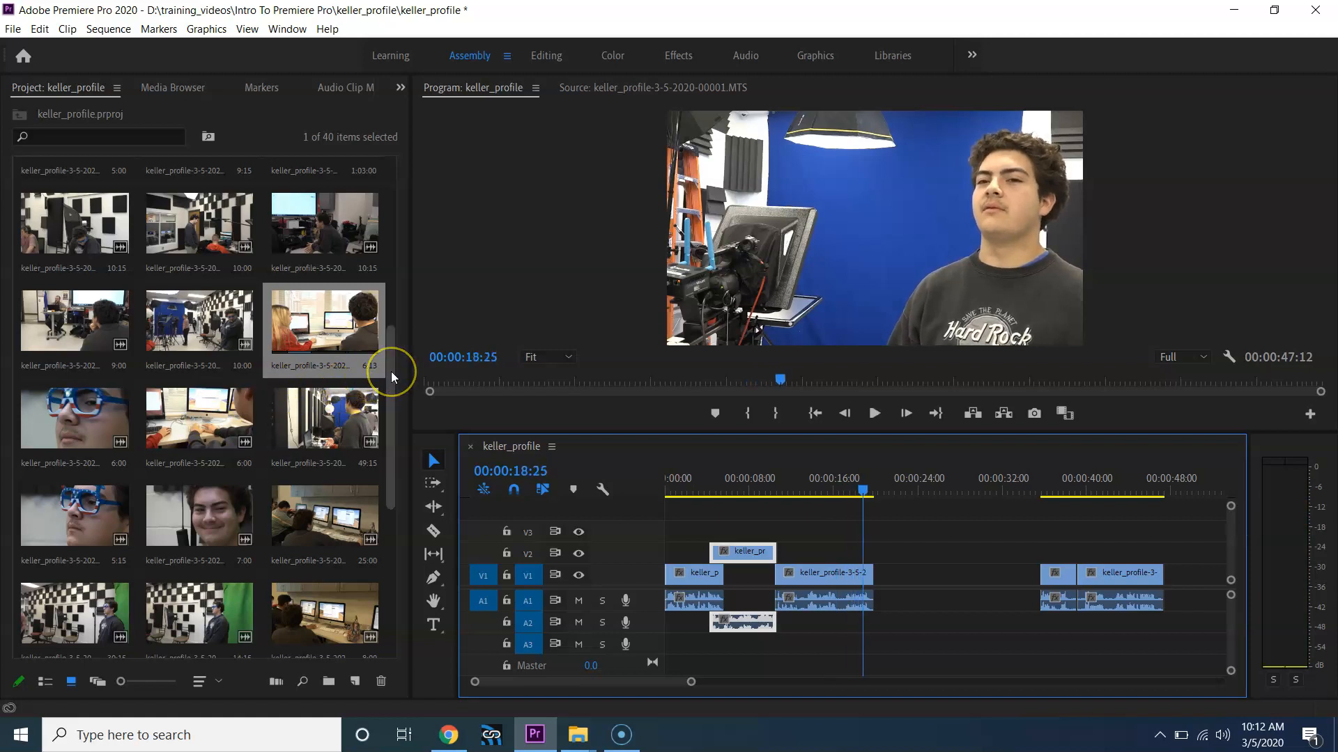
pyautogui.moveTo(390, 376); pyautogui.dragTo(392, 509)
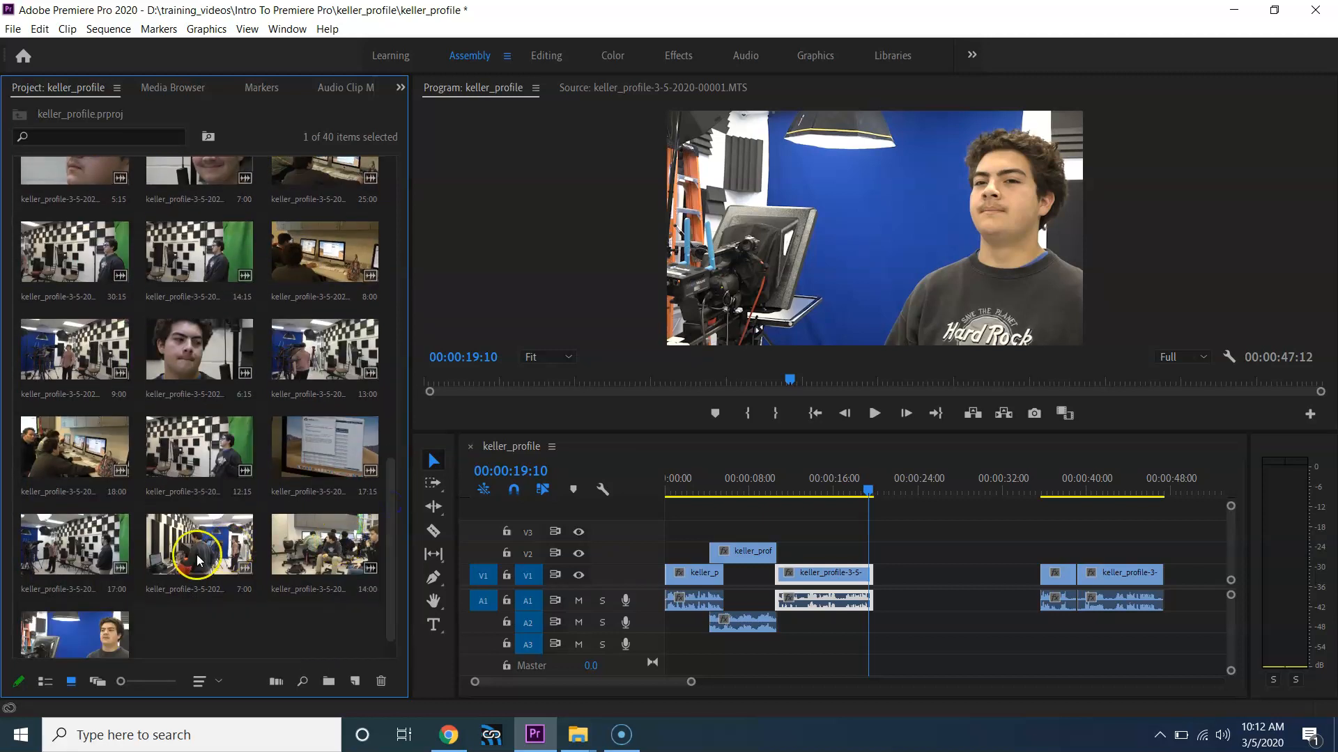
pyautogui.doubleClick(87, 563)
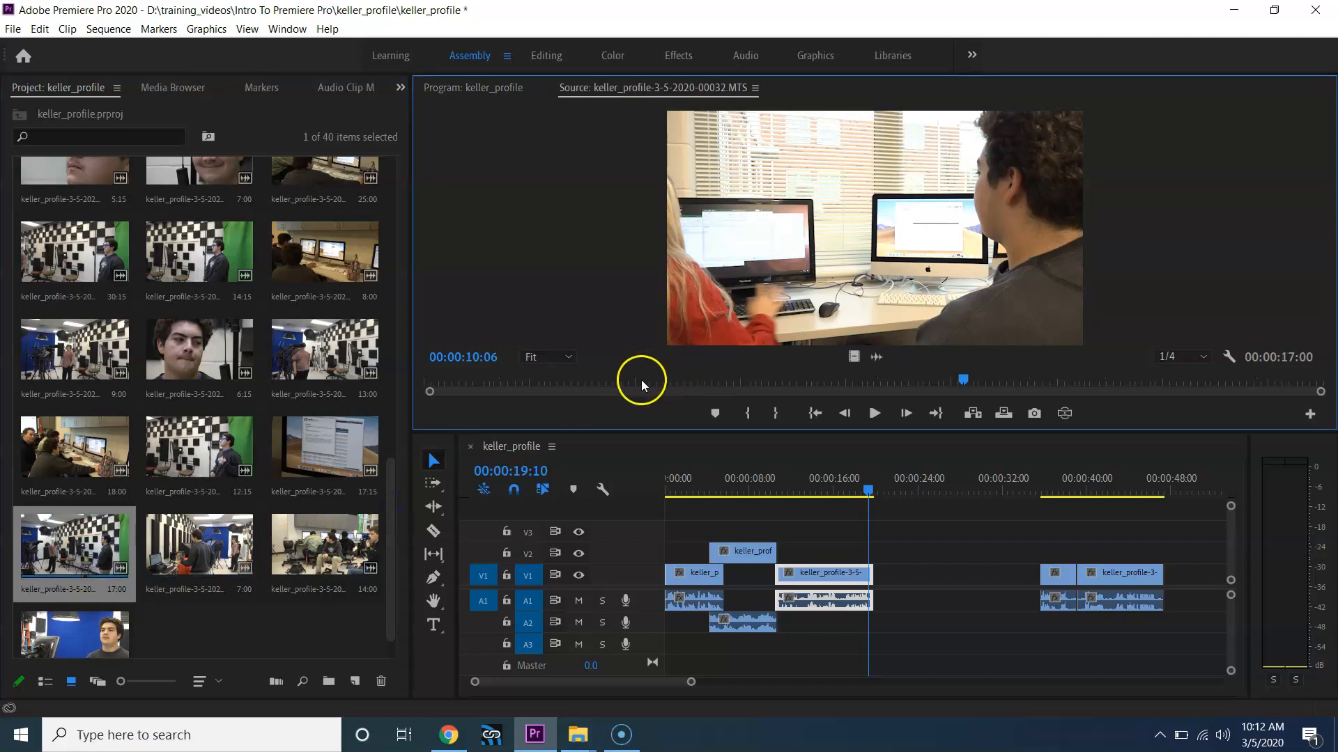
pyautogui.press('space')
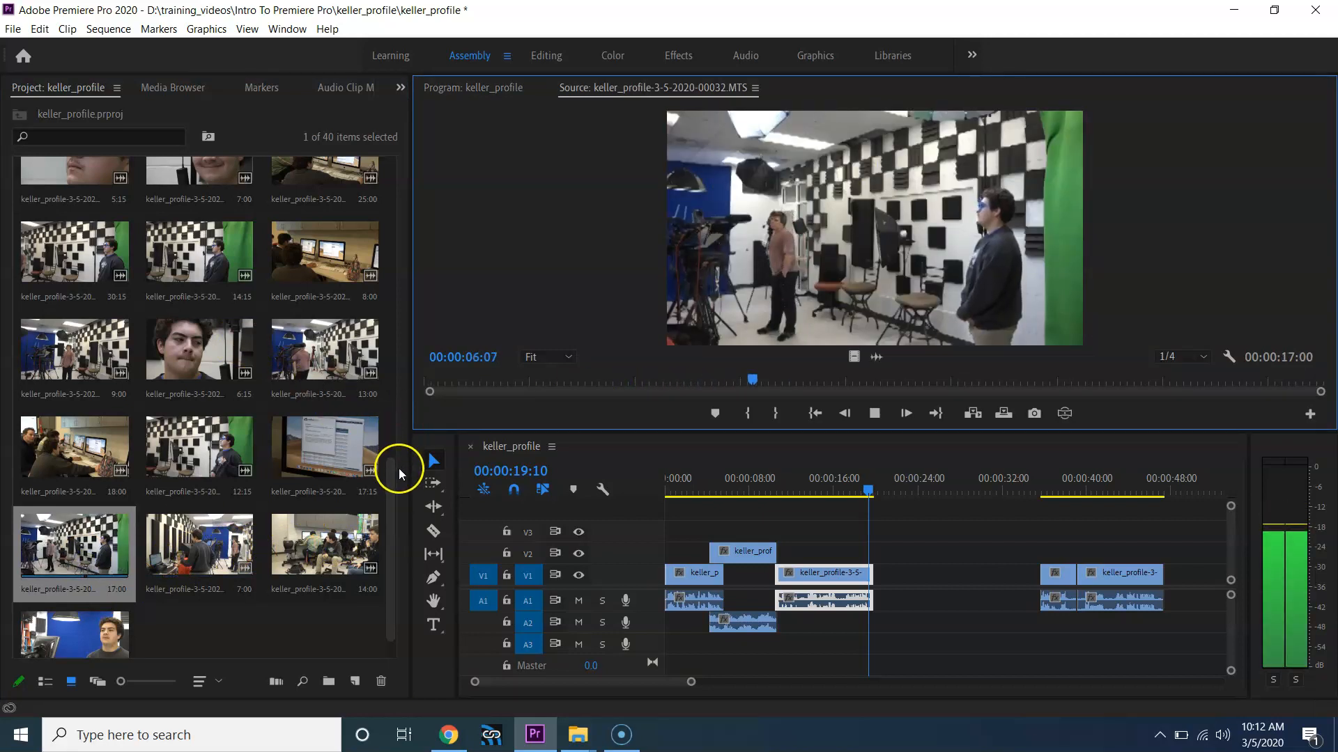
pyautogui.moveTo(391, 487)
pyautogui.mouseDown()
pyautogui.moveTo(394, 393)
pyautogui.moveTo(394, 484)
pyautogui.mouseUp()
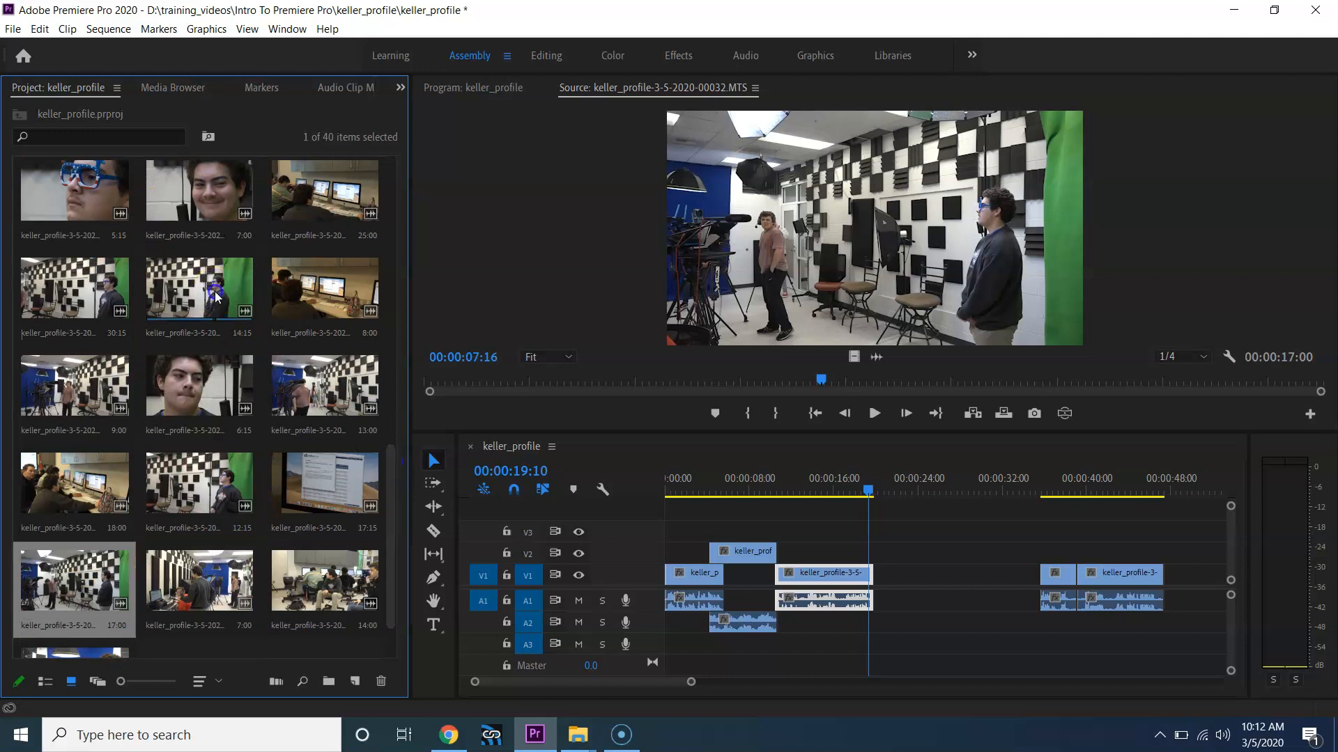
# Step: Open the green-screen clip keller_profile-3-5-2020-00018.MTS, play it and mark an In point at about 00:00:05:15
pyautogui.click(212, 295)
pyautogui.doubleClick(204, 294)
pyautogui.click(690, 381)
pyautogui.press('space')
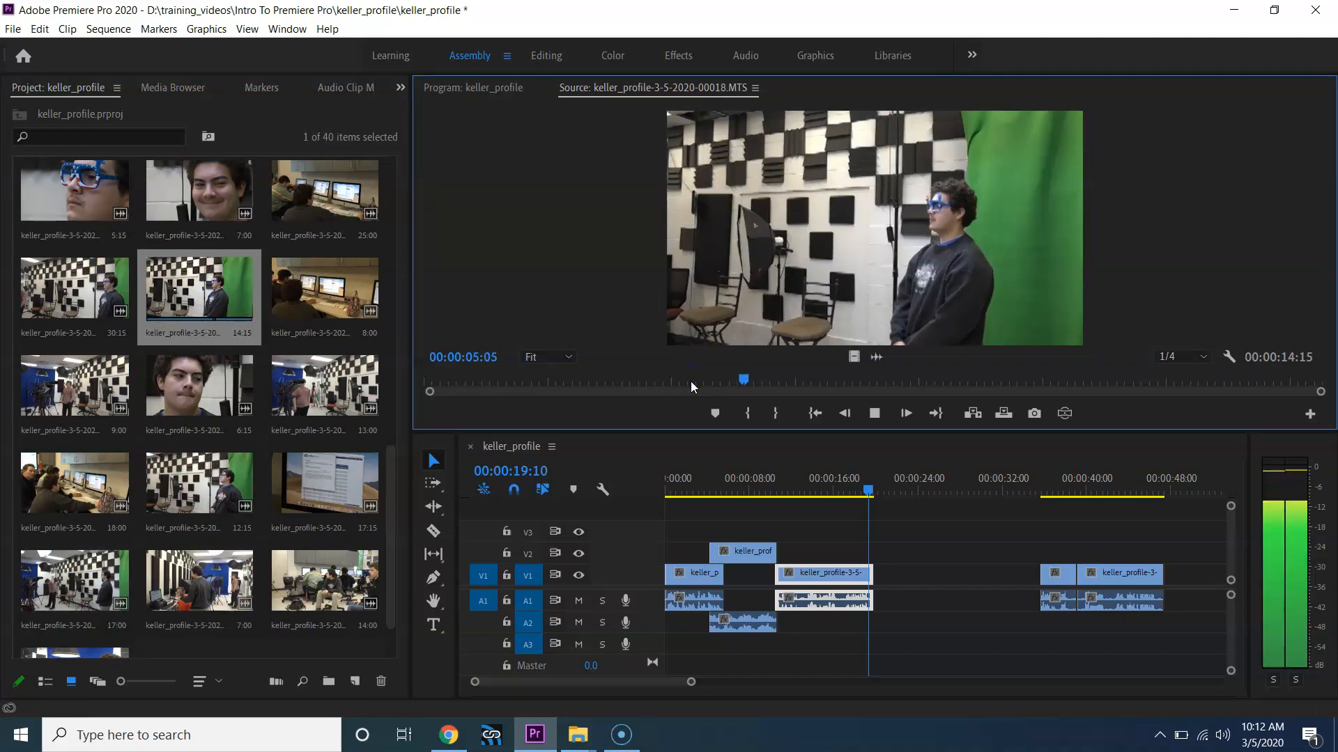
pyautogui.press('i')
# Step: Review the opening of clip 00018 and compare it with the similar green-screen clip keller_profile-3-5-2020-00020.MTS
pyautogui.moveTo(690, 381); pyautogui.dragTo(613, 383)
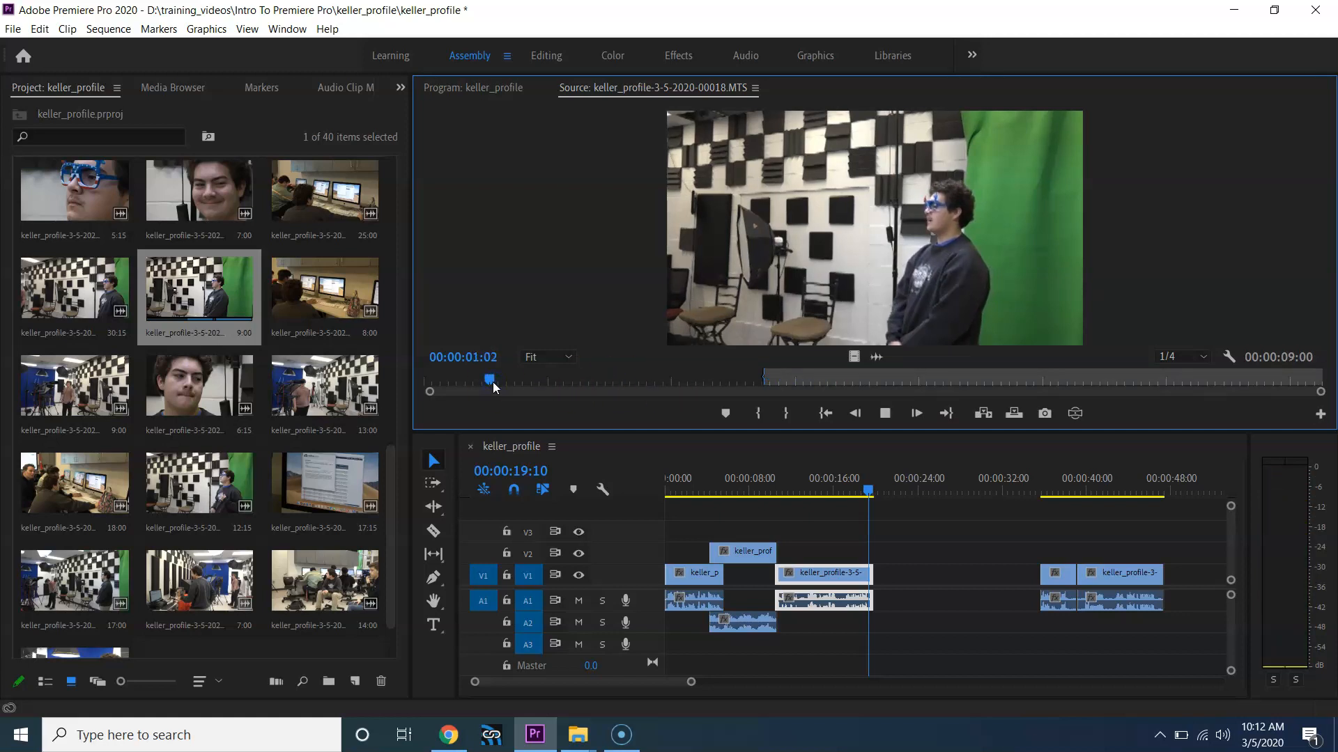
pyautogui.moveTo(492, 382); pyautogui.dragTo(418, 382)
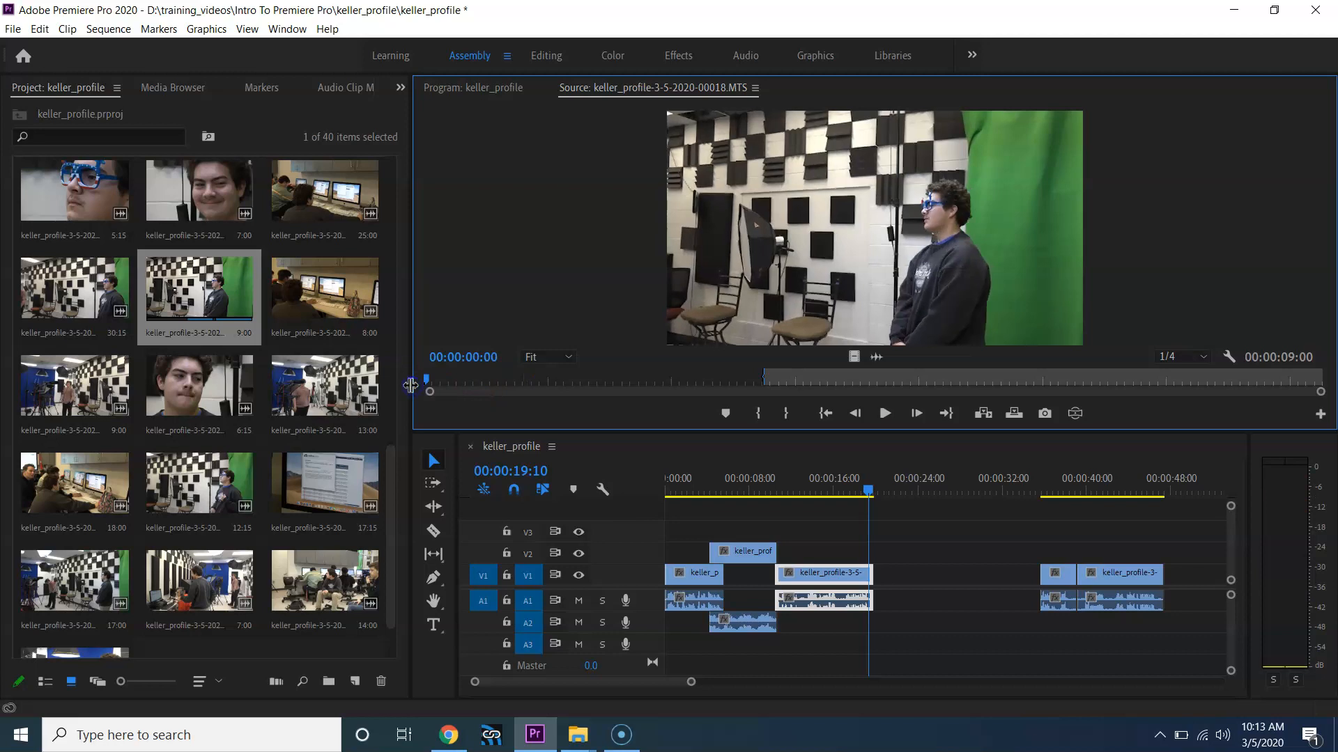
pyautogui.press('space')
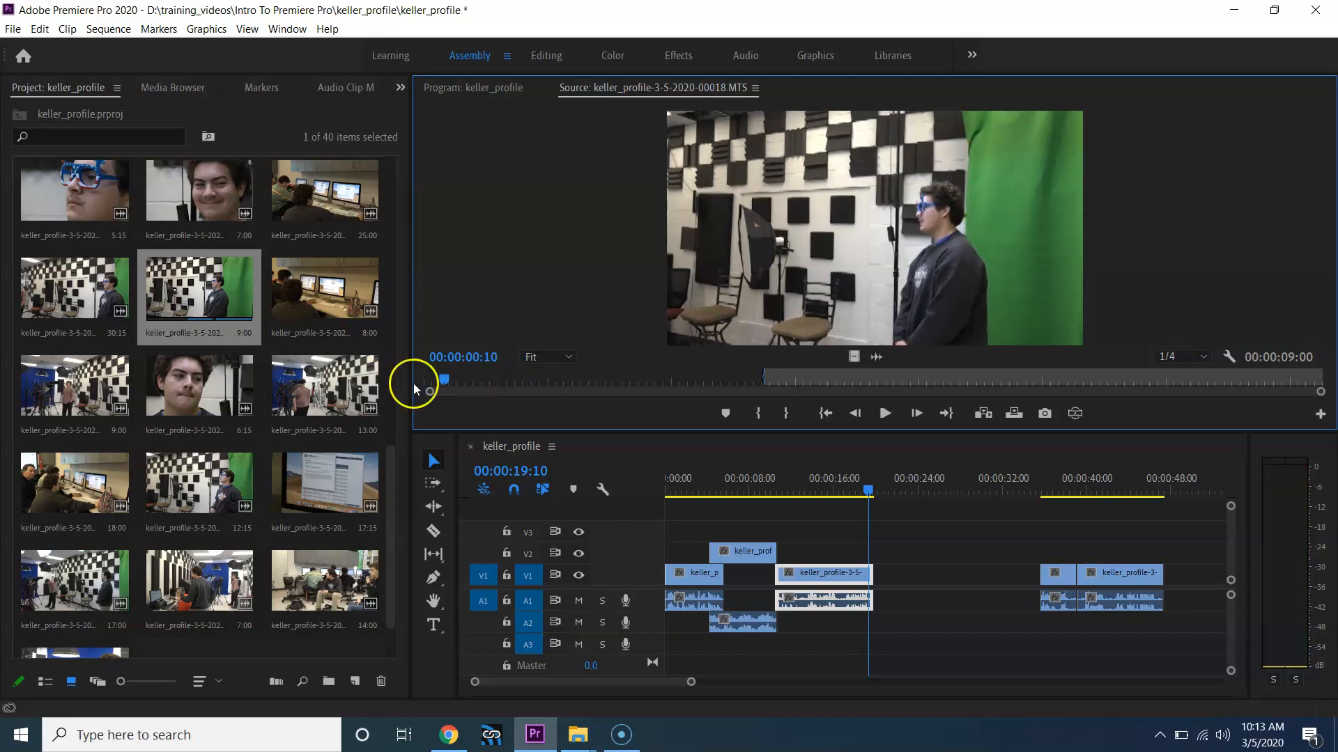
pyautogui.doubleClick(71, 293)
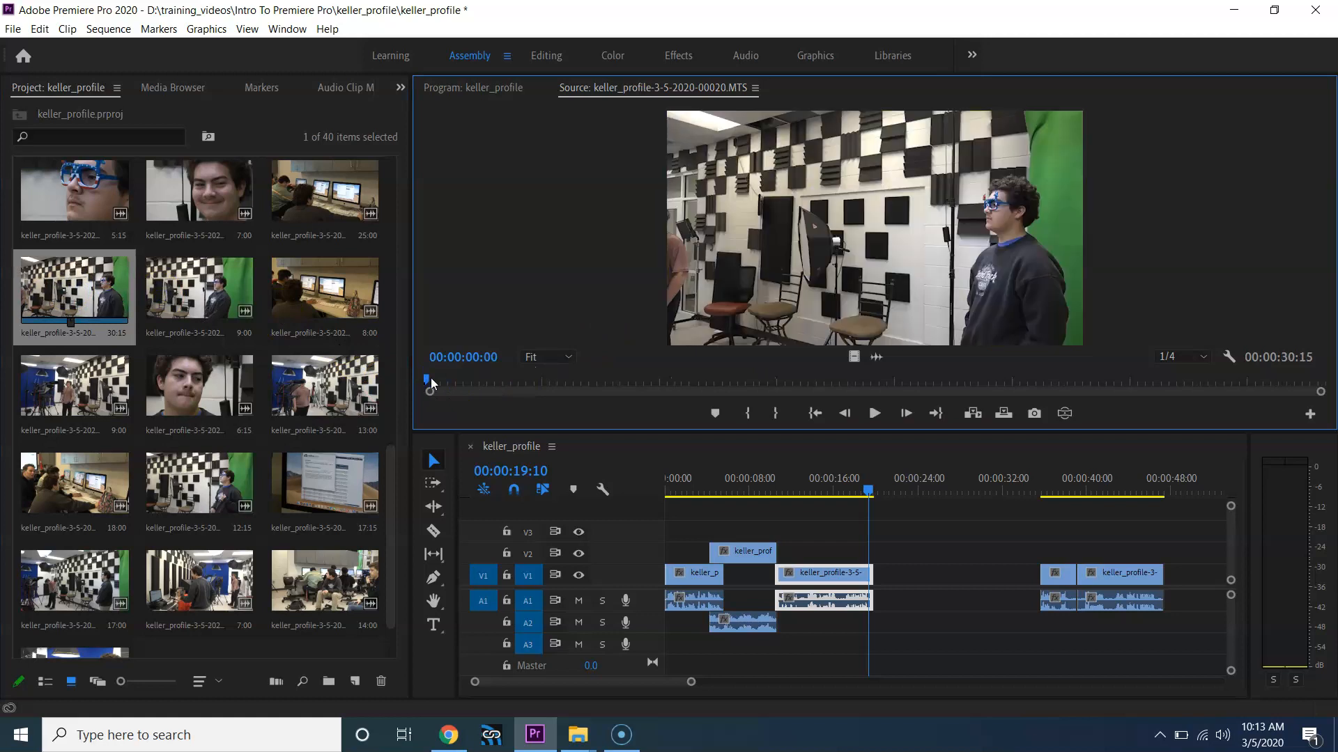
pyautogui.press('space')
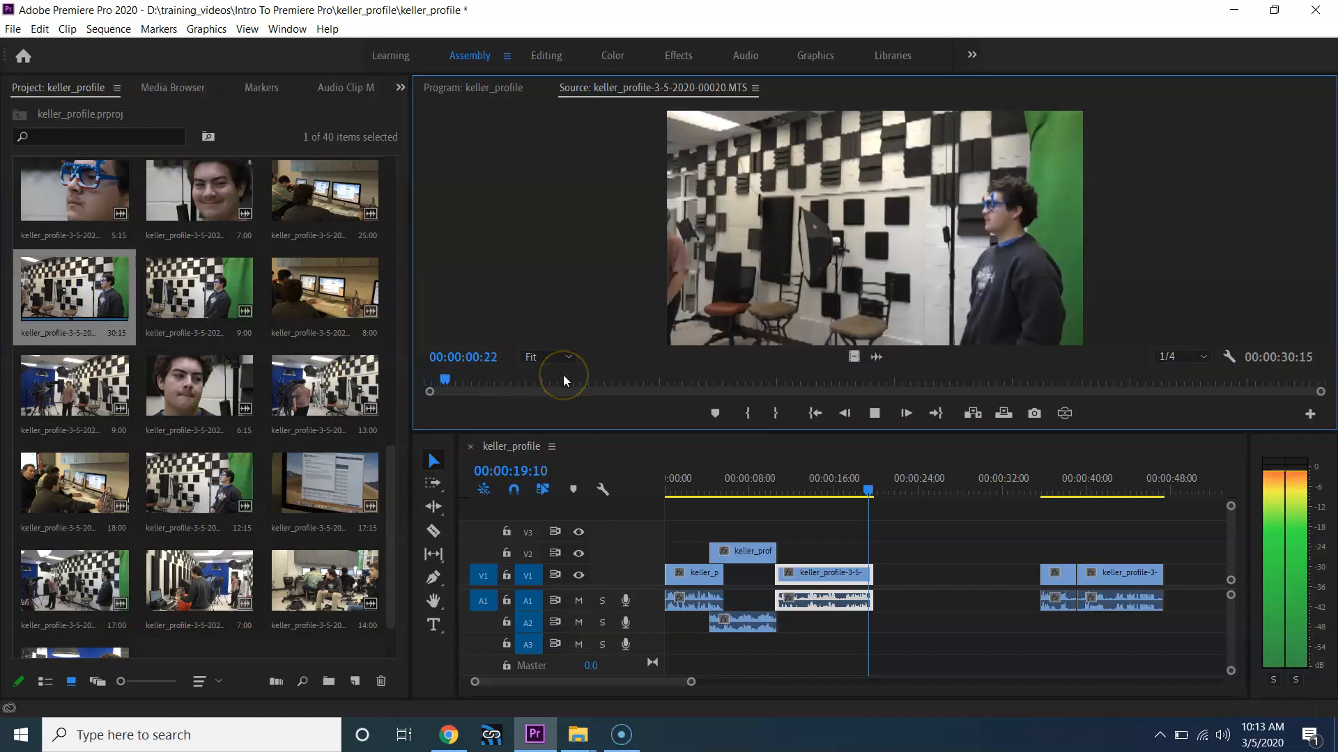
pyautogui.press('space')
# Step: Mark clip 00018's Out point at about 00:00:10:22 and place the excerpt on V2 at 00:00:19:10
pyautogui.doubleClick(212, 295)
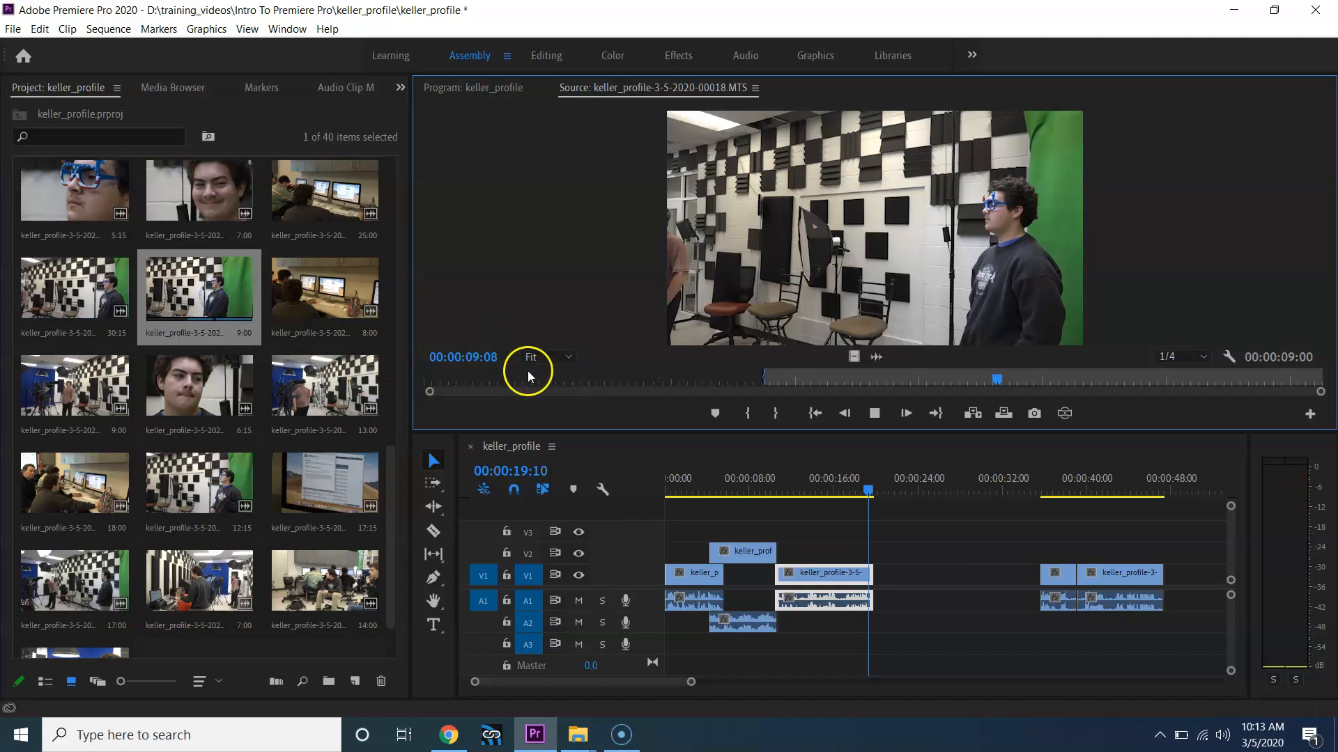
pyautogui.press('space')
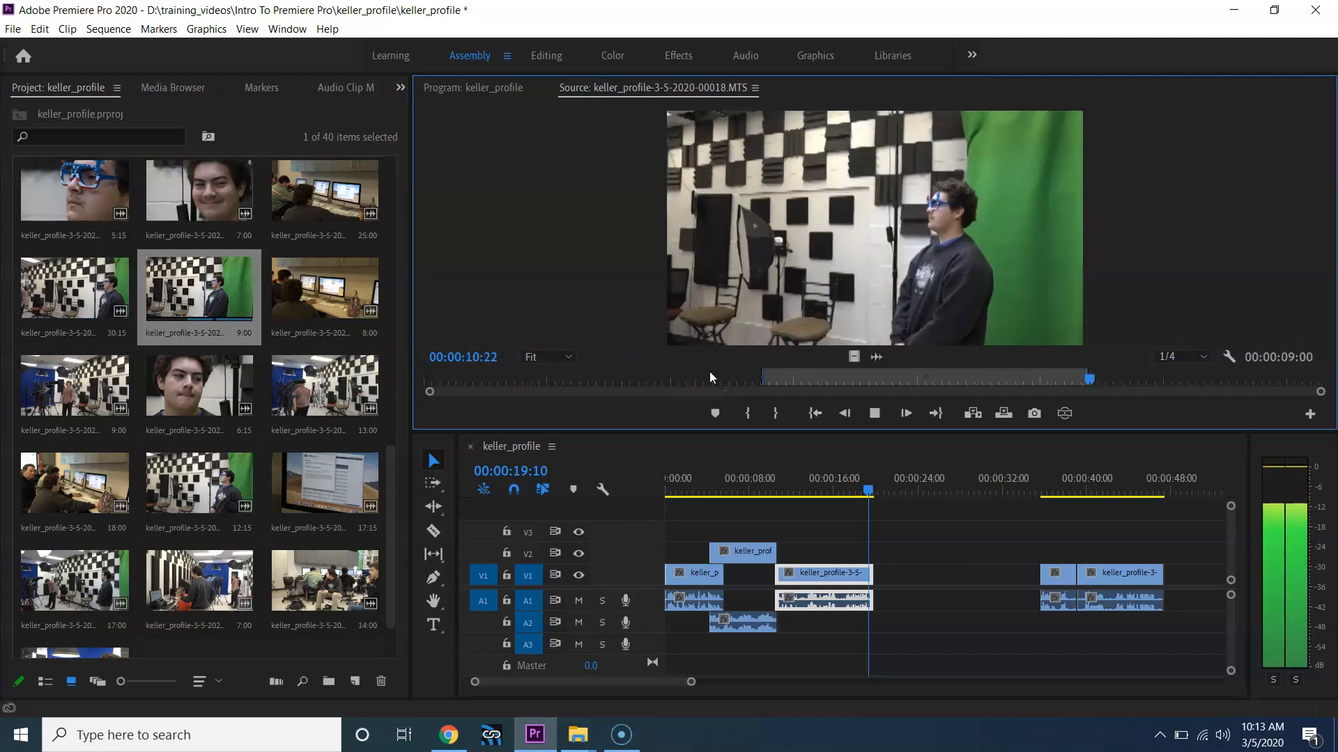
pyautogui.press('o')
pyautogui.press('space')
pyautogui.moveTo(857, 443); pyautogui.dragTo(869, 554)
# Step: Move the short third interview clip on V1 to the end of the green-screen B-roll and play across both cuts
pyautogui.moveTo(1048, 512); pyautogui.dragTo(1056, 636)
pyautogui.moveTo(1058, 577); pyautogui.dragTo(940, 583)
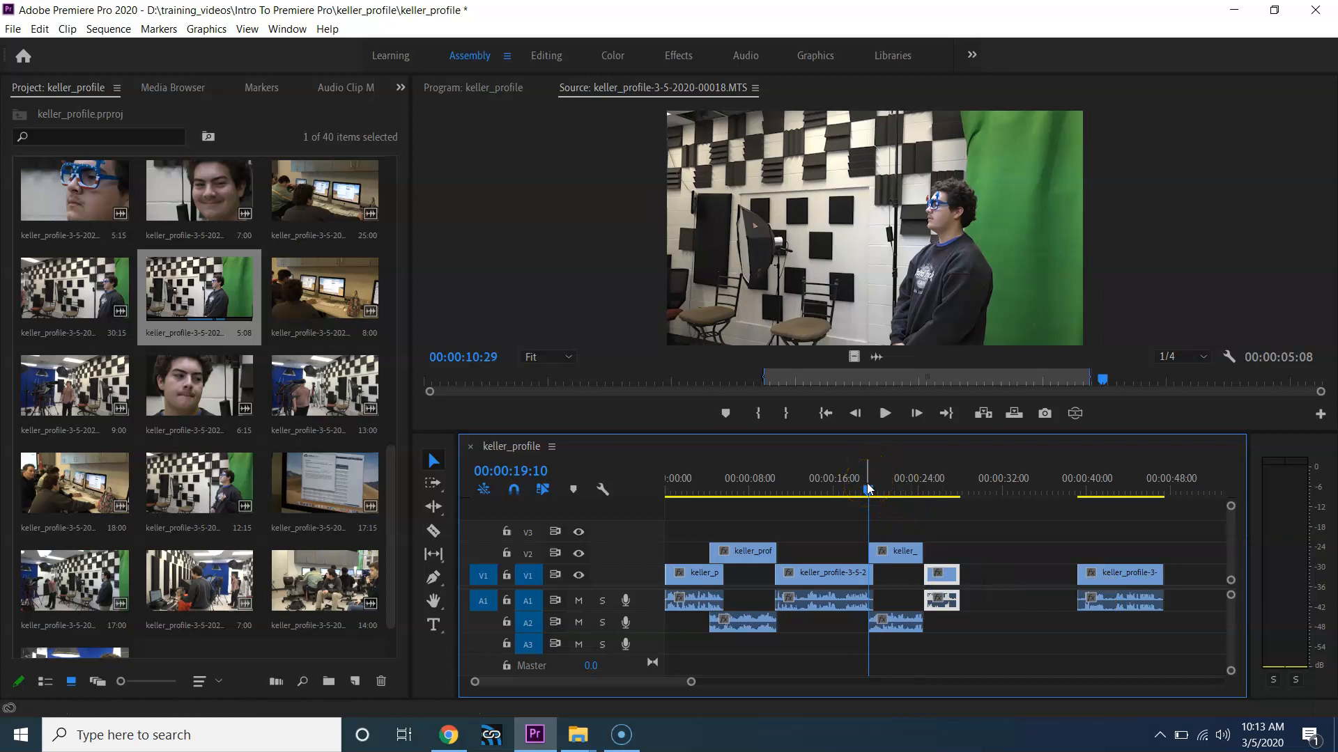
pyautogui.press('space')
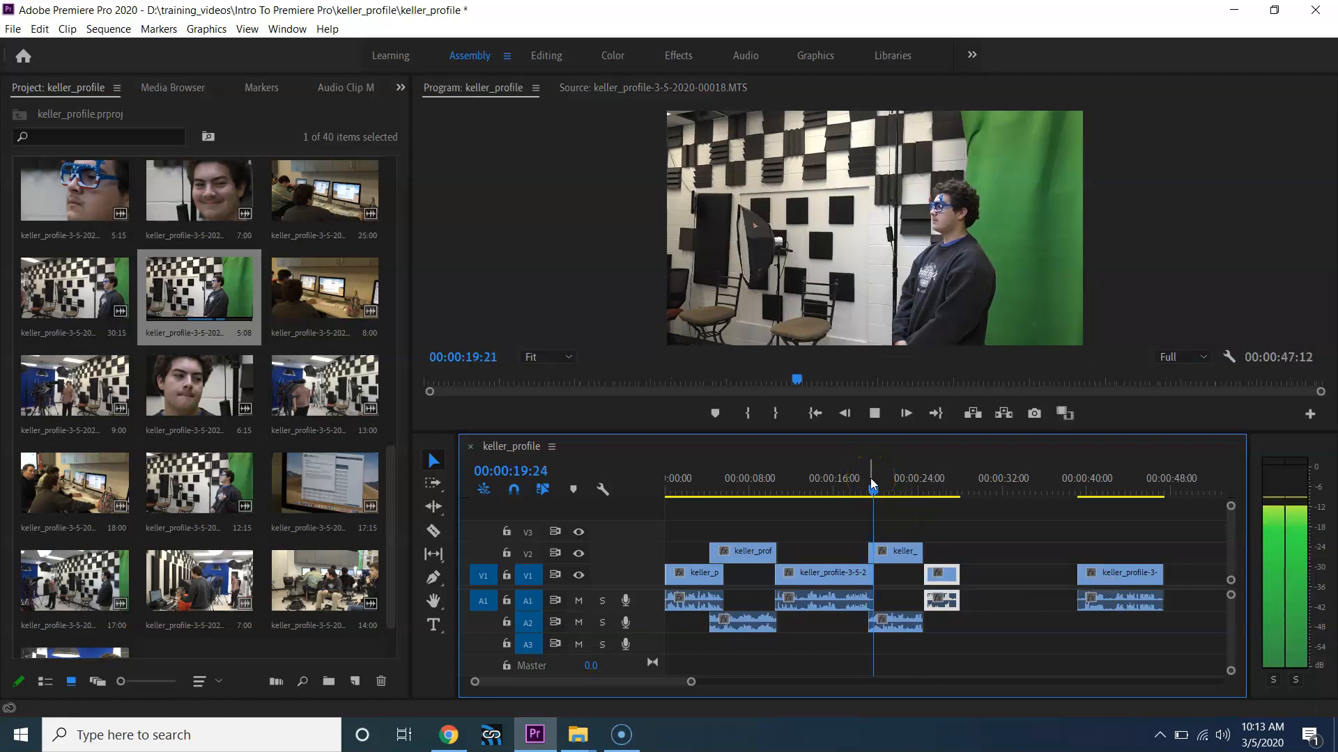
pyautogui.press('space')
pyautogui.click(850, 489)
pyautogui.press('space')
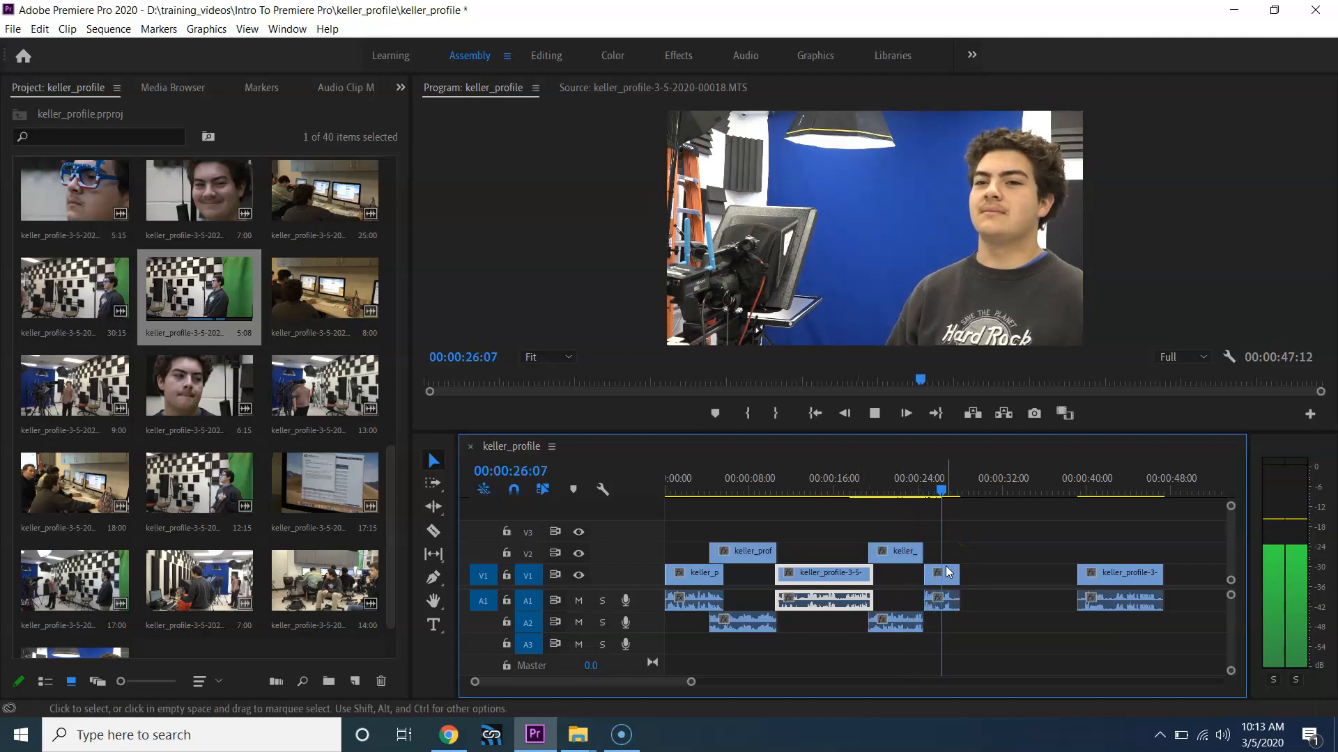
pyautogui.press('space')
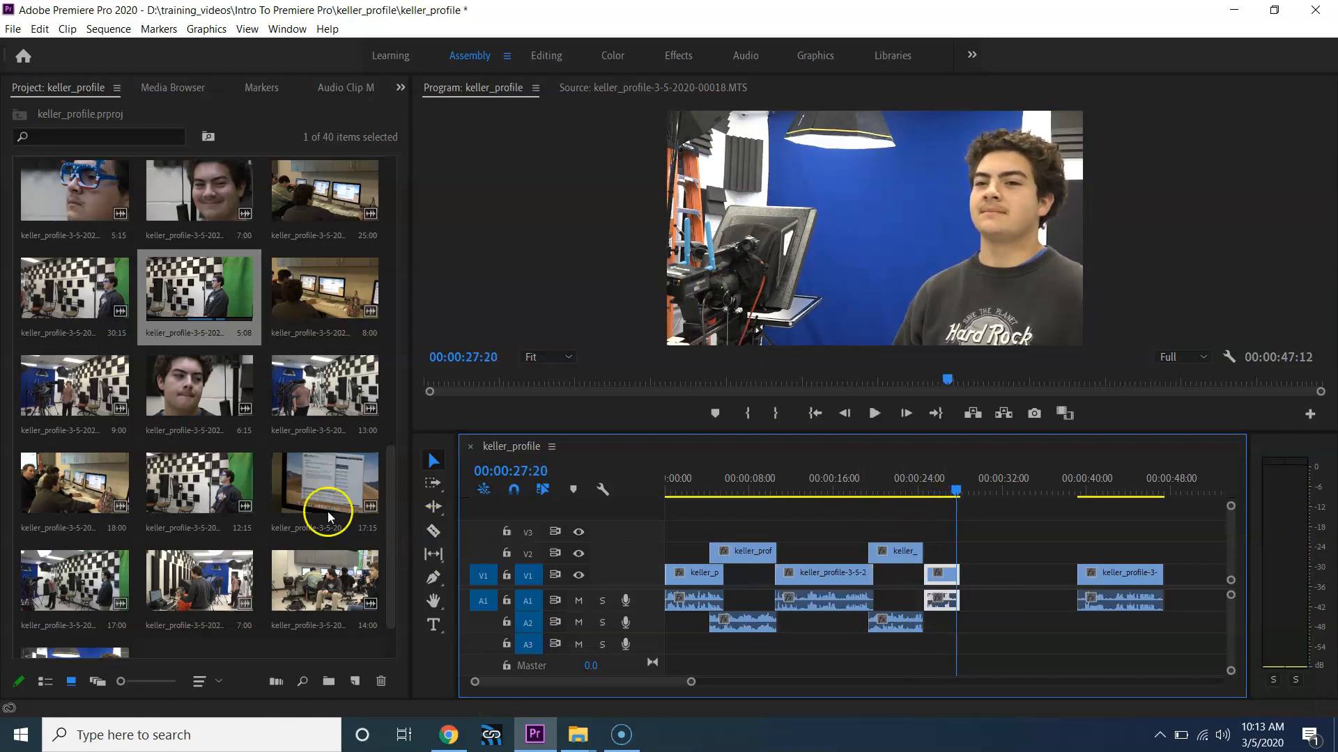
# Step: Mark clip keller_profile-3-5-2020-00007.MTS from about 00:00:03:19 to 00:00:11:08 and place it on V2 at 00:00:27:20
pyautogui.doubleClick(327, 514)
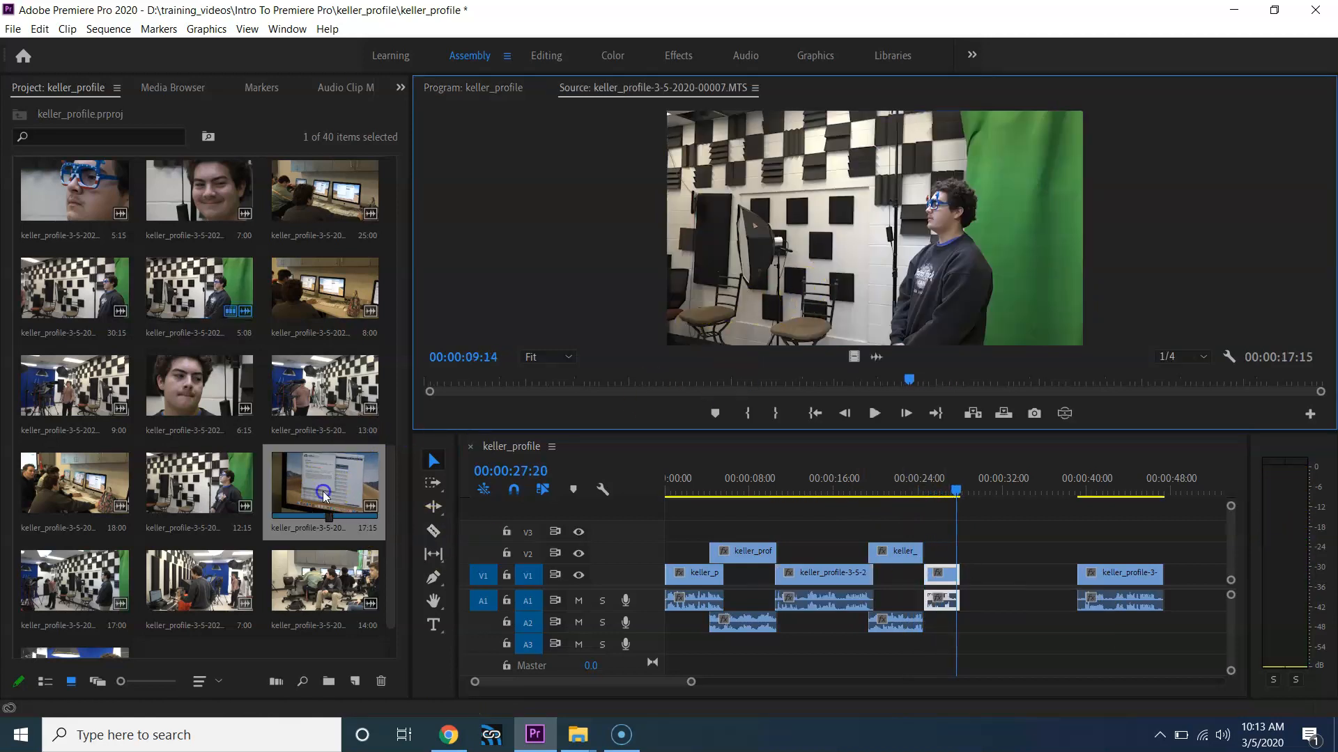
pyautogui.moveTo(581, 383); pyautogui.dragTo(612, 390)
pyautogui.press('i')
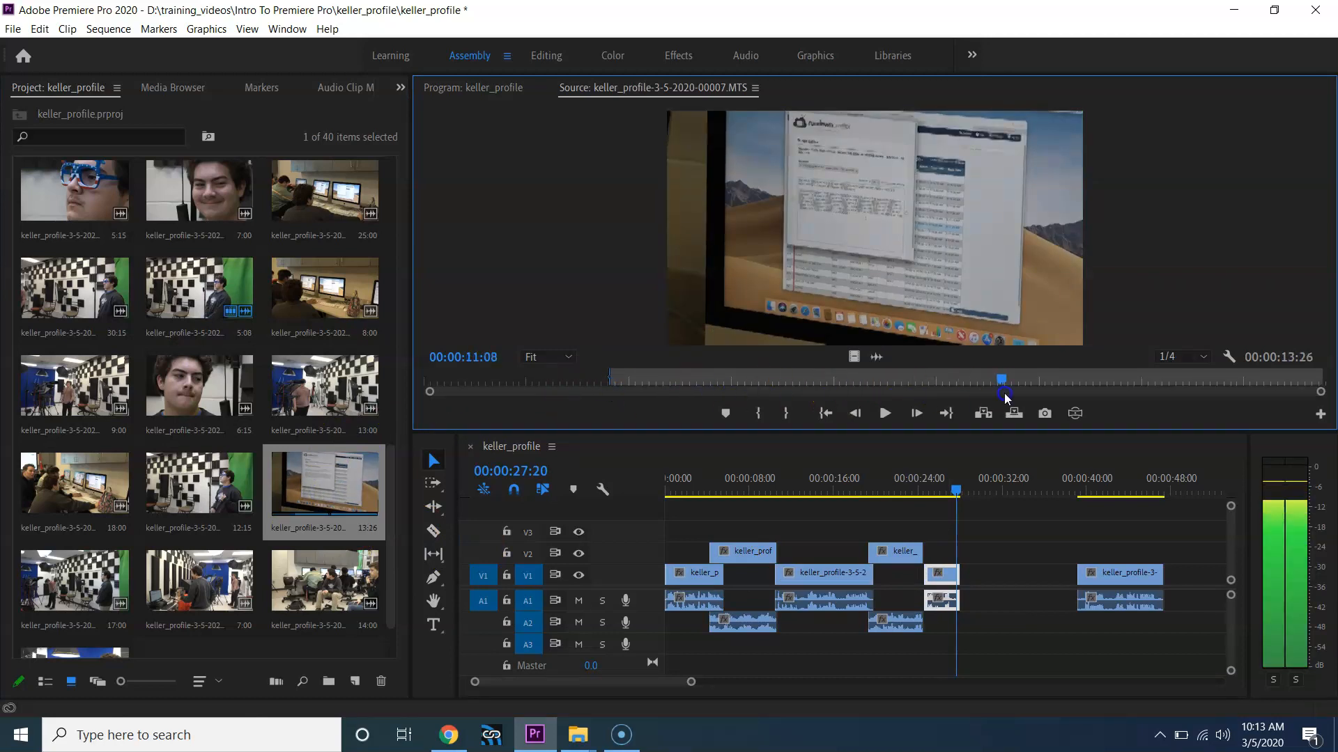
pyautogui.press('o')
pyautogui.click(897, 380)
pyautogui.moveTo(923, 481); pyautogui.dragTo(954, 552)
# Step: Move the last interview clip to about 00:00:31:00, trim the computer-screen B-roll to slightly overlap its start, and play the transition
pyautogui.click(947, 488)
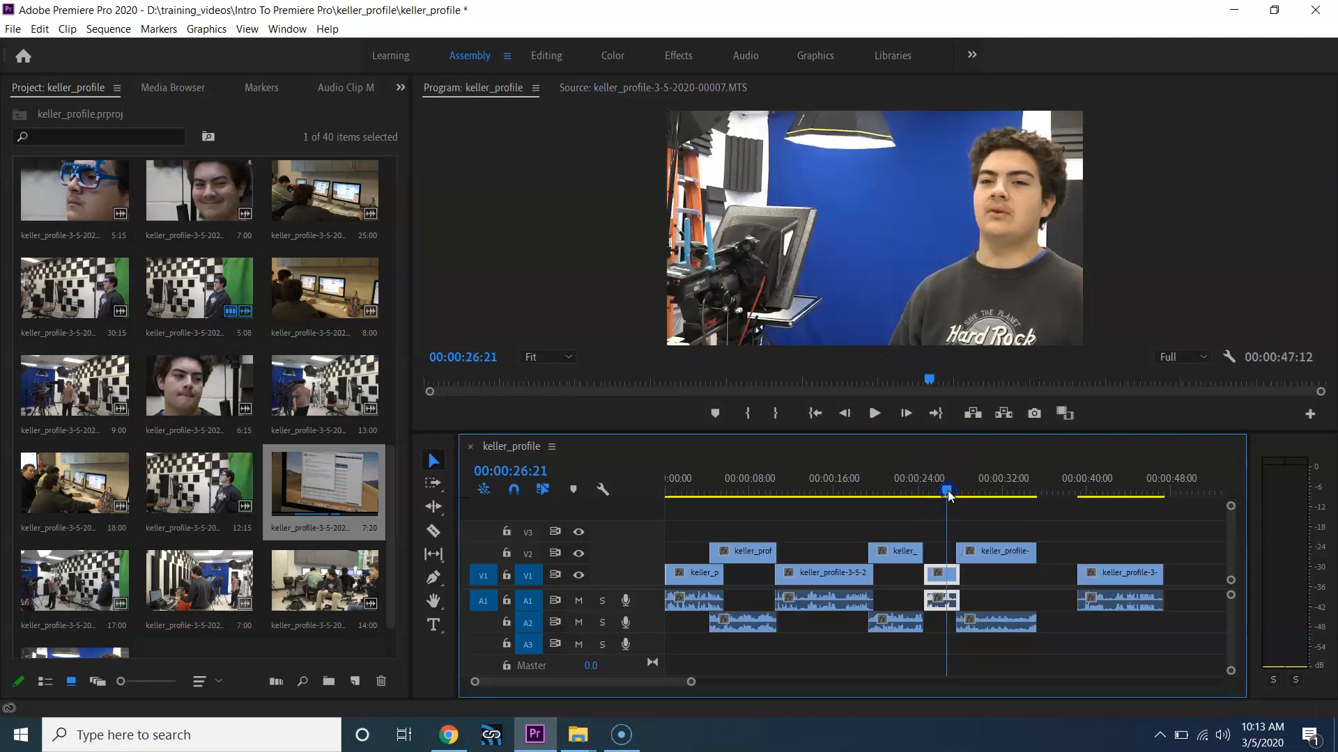
pyautogui.press('space')
pyautogui.click(1207, 596)
pyautogui.moveTo(1122, 573); pyautogui.dragTo(1038, 564)
pyautogui.moveTo(956, 552); pyautogui.dragTo(994, 552)
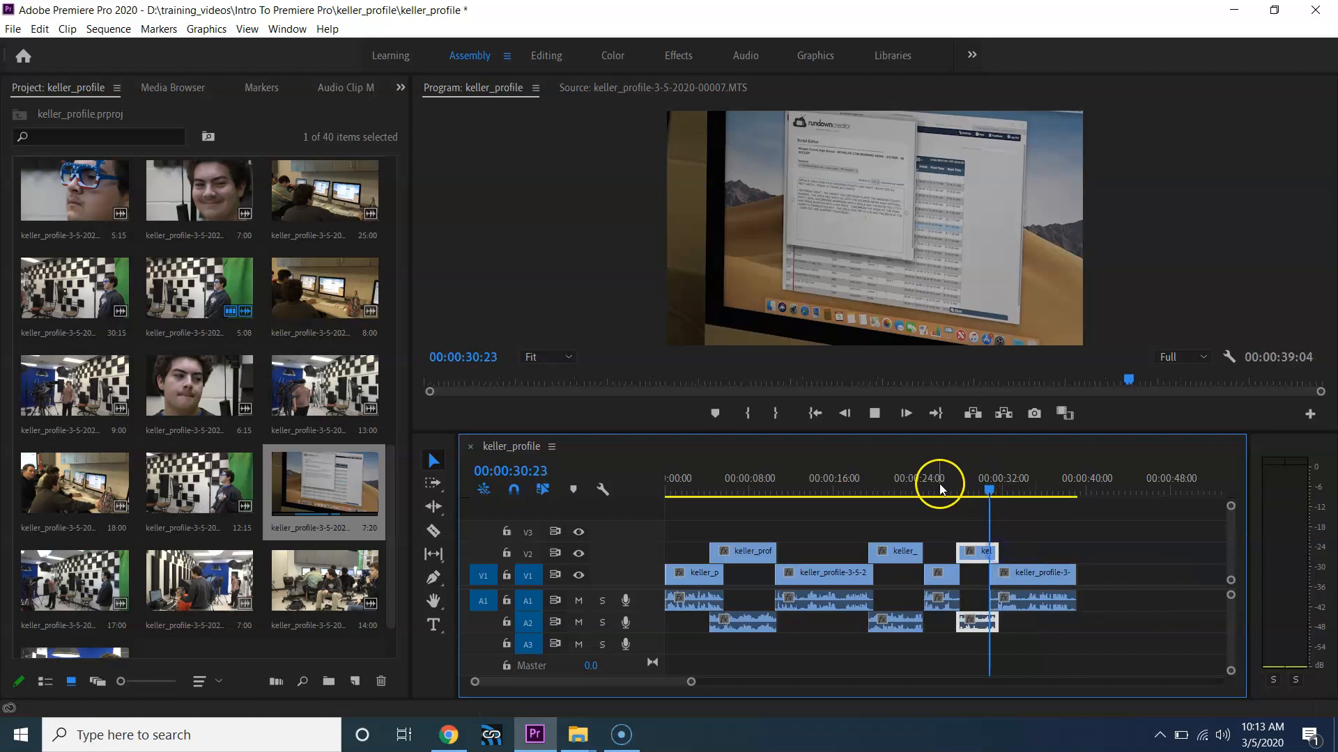
pyautogui.press('space')
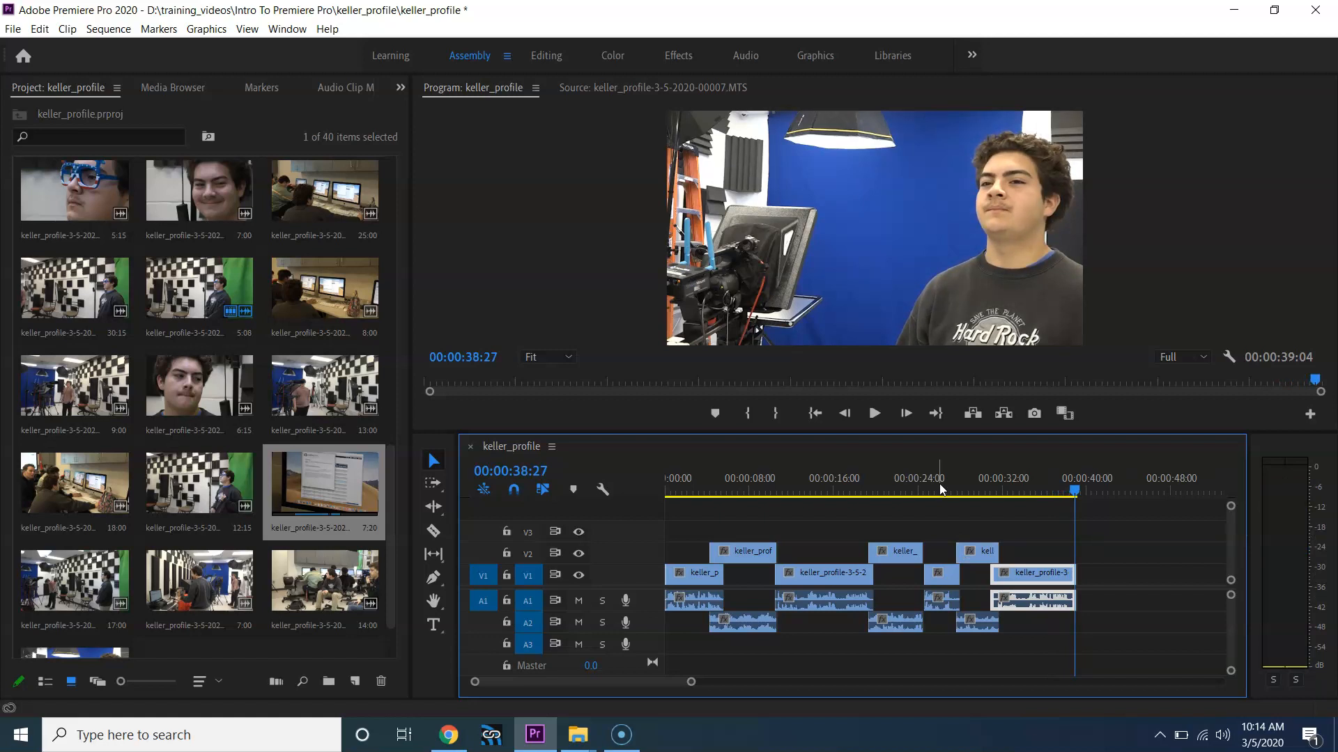
# Step: Return to the start of the sequence and review the opening interview clip and its cut into the computer-lab B-roll
pyautogui.press('Up')
pyautogui.press('Up')
pyautogui.press('Up')
pyautogui.press('Up')
pyautogui.press('Up')
pyautogui.press('Up')
pyautogui.press('Up')
pyautogui.press('Up')
pyautogui.press('Up')
pyautogui.press('Up')
pyautogui.press('Up')
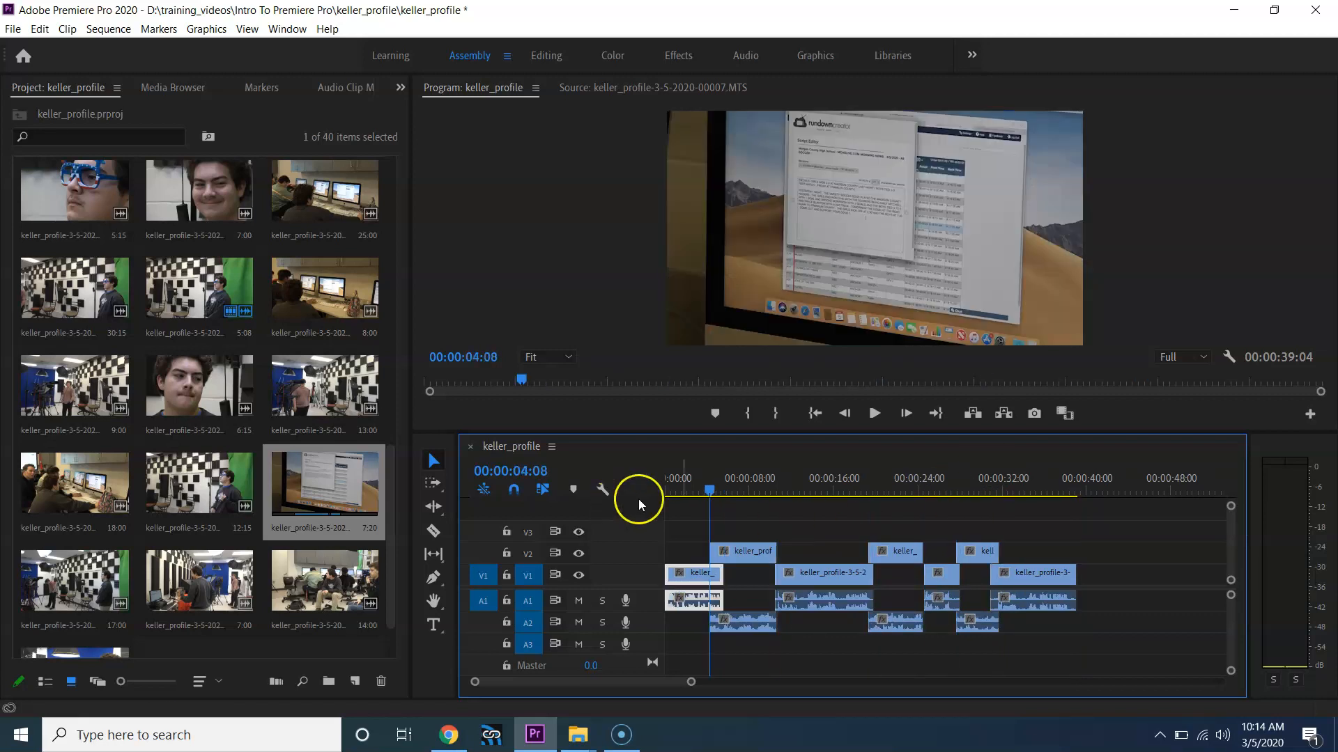
pyautogui.click(663, 492)
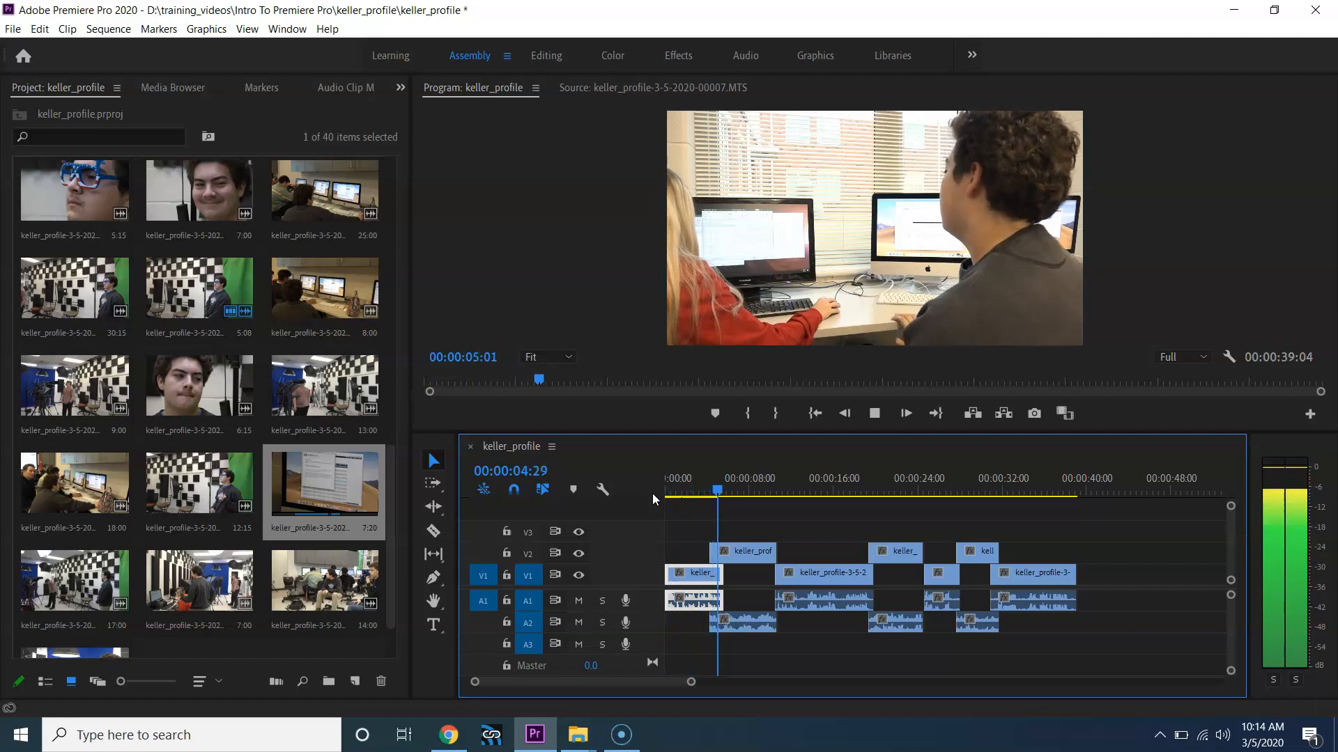
pyautogui.click(763, 536)
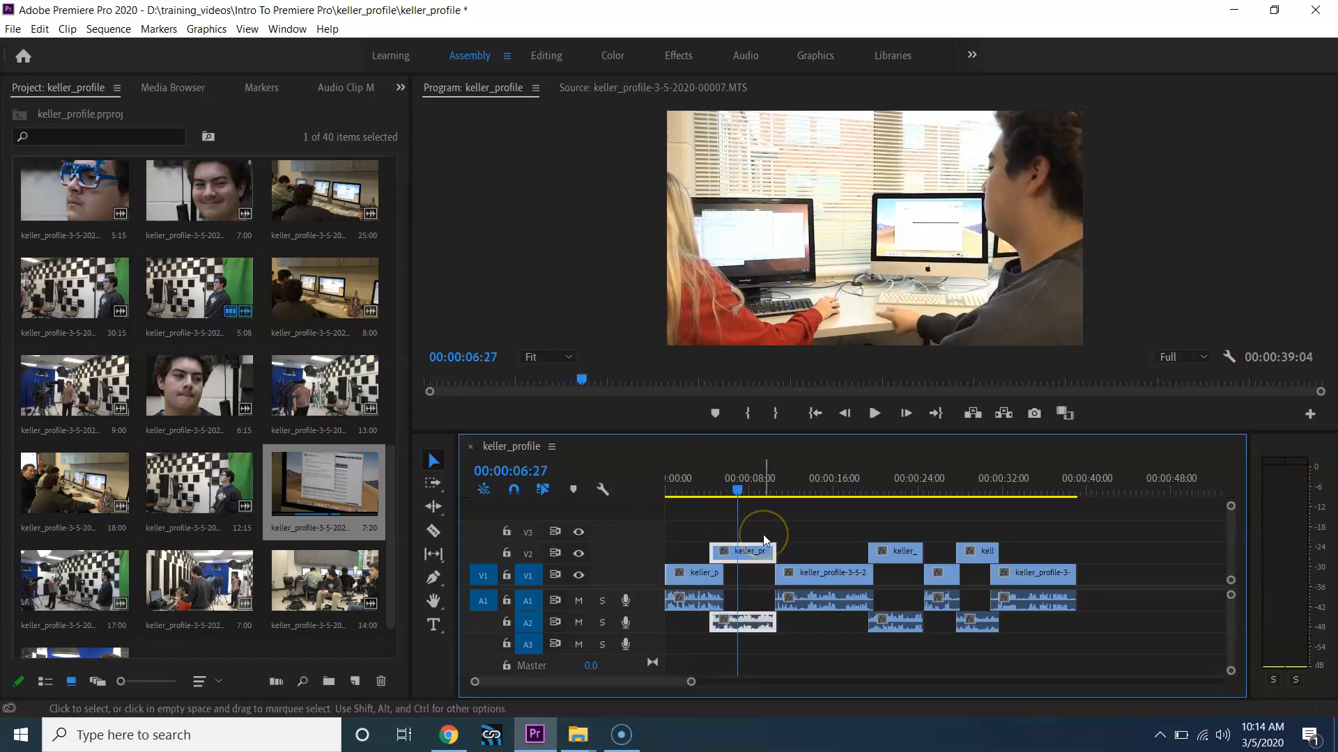